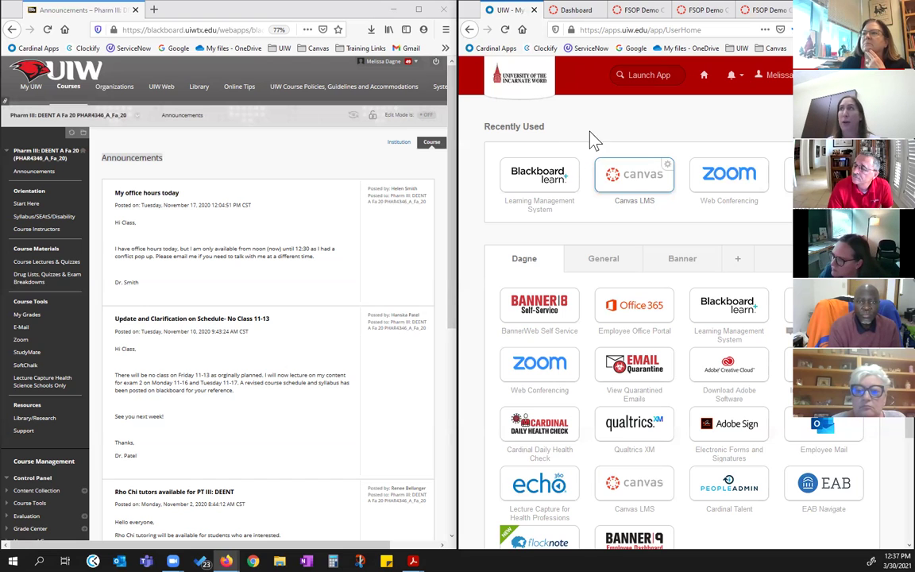
- Open the Canvas dashboard and review the published and unpublished course cards
left_click(576, 10)
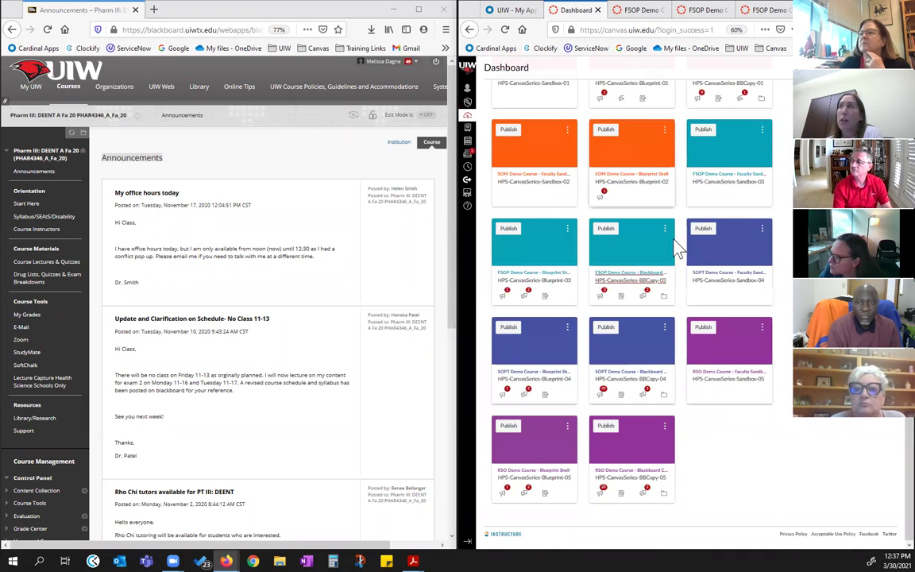
scroll(684, 262, "up", 8)
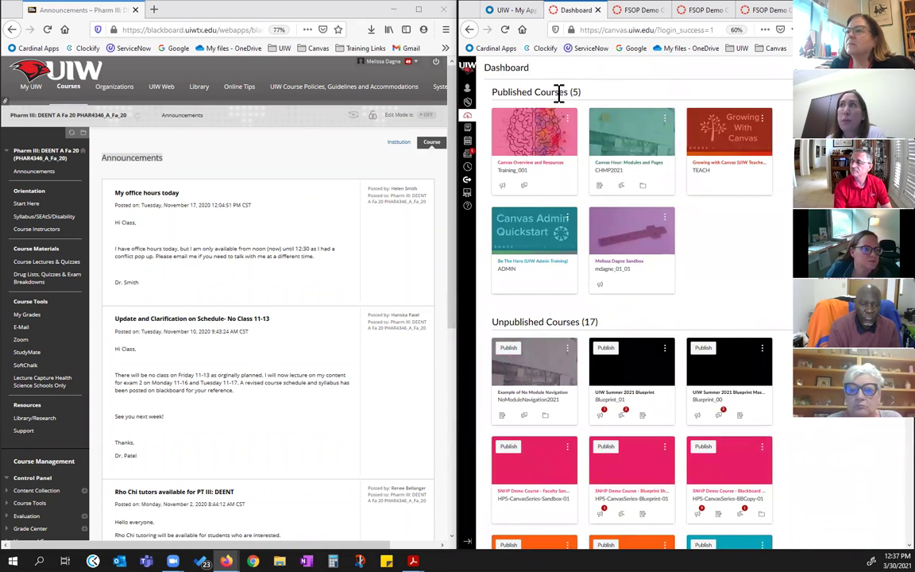
scroll(612, 334, "down", 1)
scroll(611, 334, "up", 1)
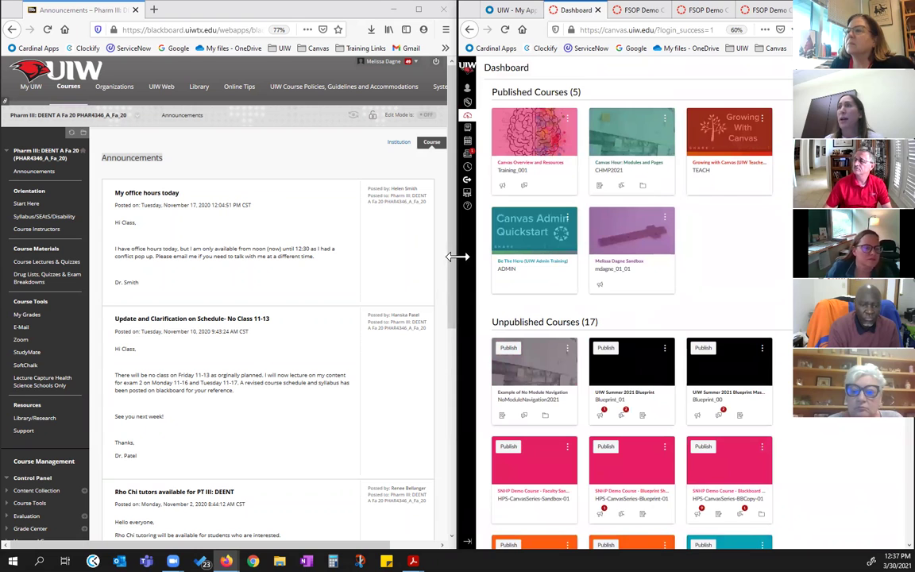
- Open the full list of all Canvas courses, star the presenter's personal sandbox course as a favorite, and look through the list
left_click(469, 131)
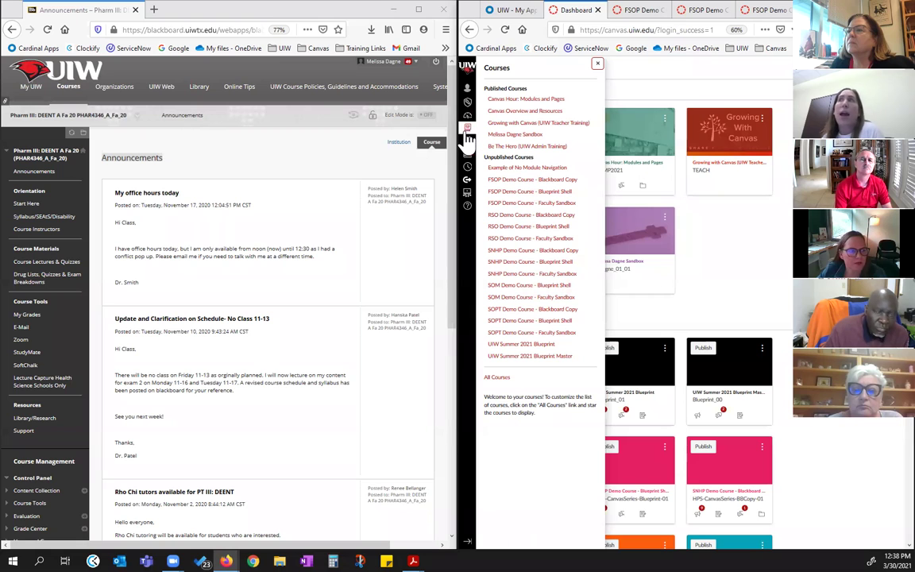
left_click(497, 377)
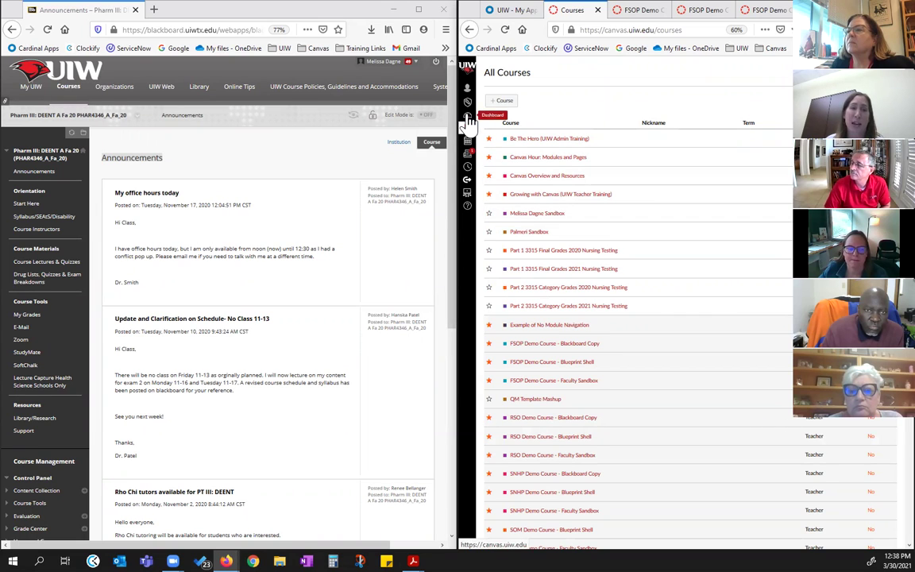
left_click(488, 213)
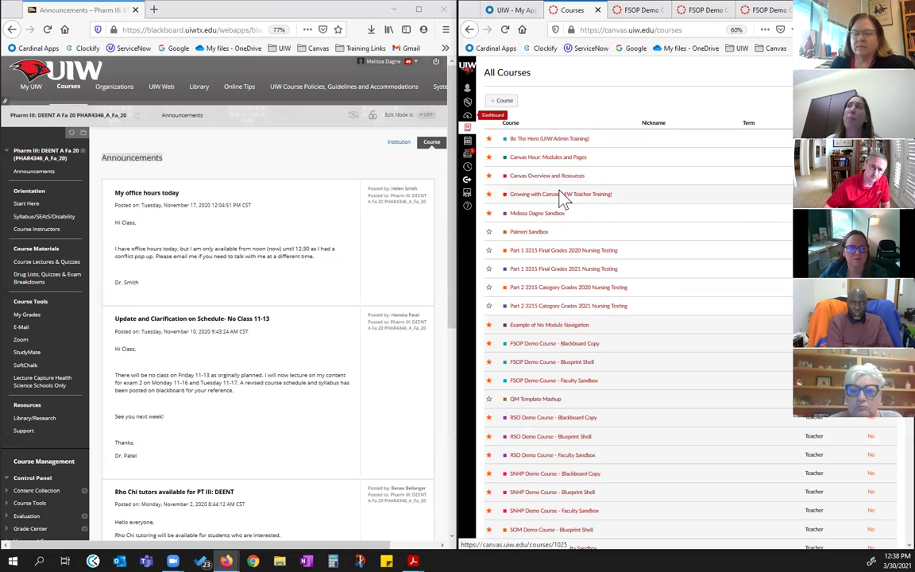
scroll(585, 218, "down", 5)
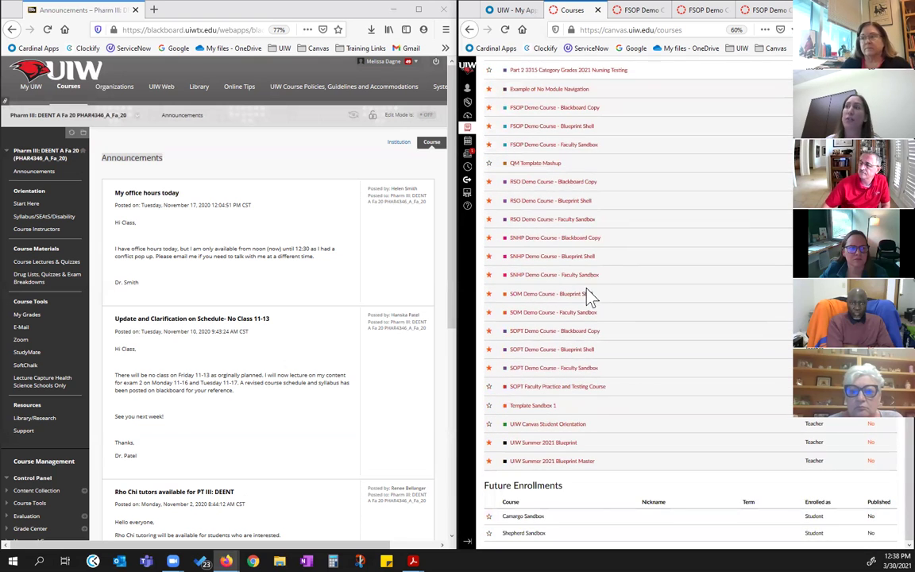
scroll(516, 325, "up", 5)
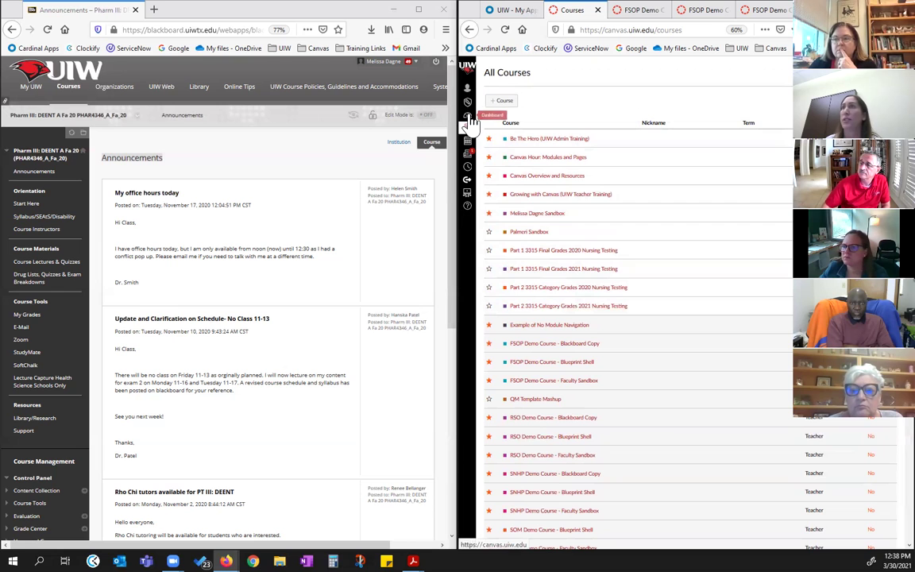
- Return to the dashboard to review the demo course cards and bring up the FSOP Blackboard copy course, HPS-CanvasSeries-BBCopy-03
left_click(467, 114)
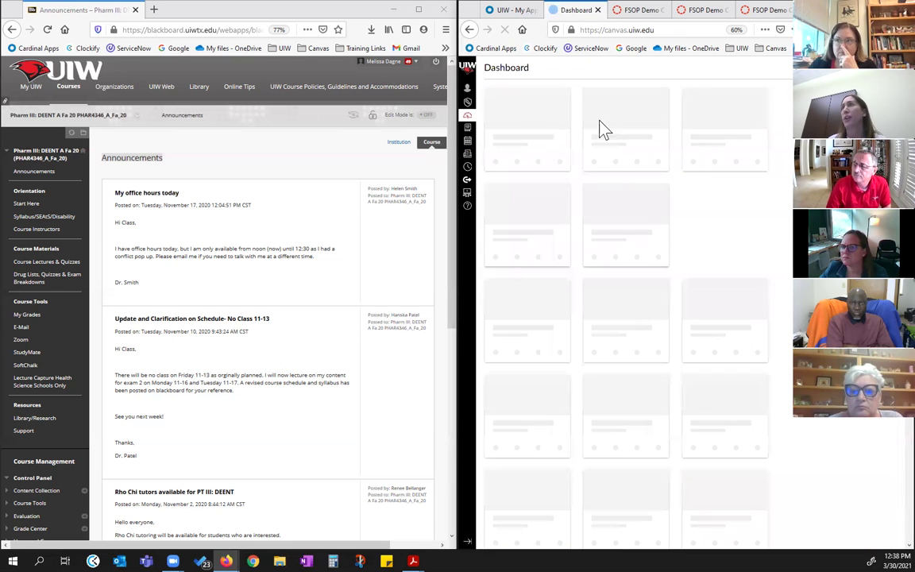
scroll(611, 191, "down", 4)
scroll(628, 233, "down", 3)
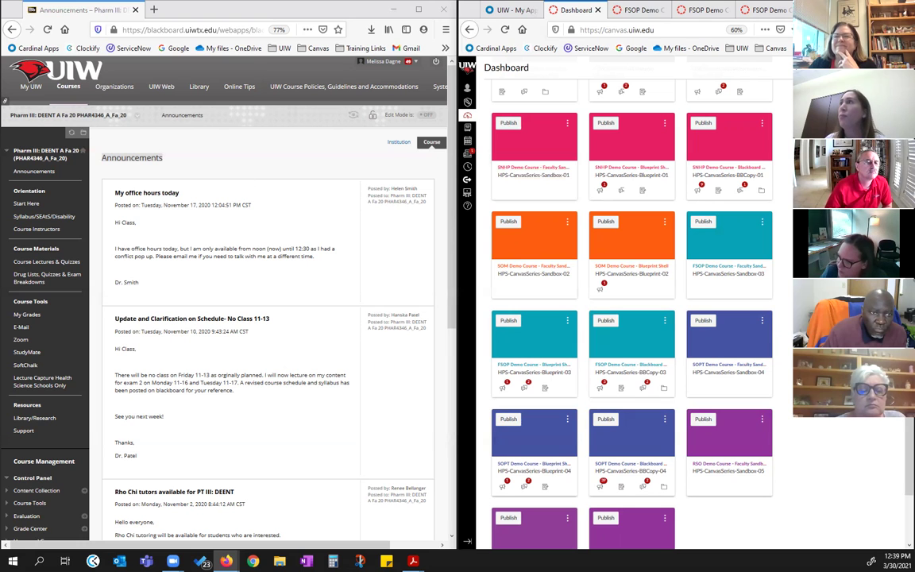
left_click(767, 9)
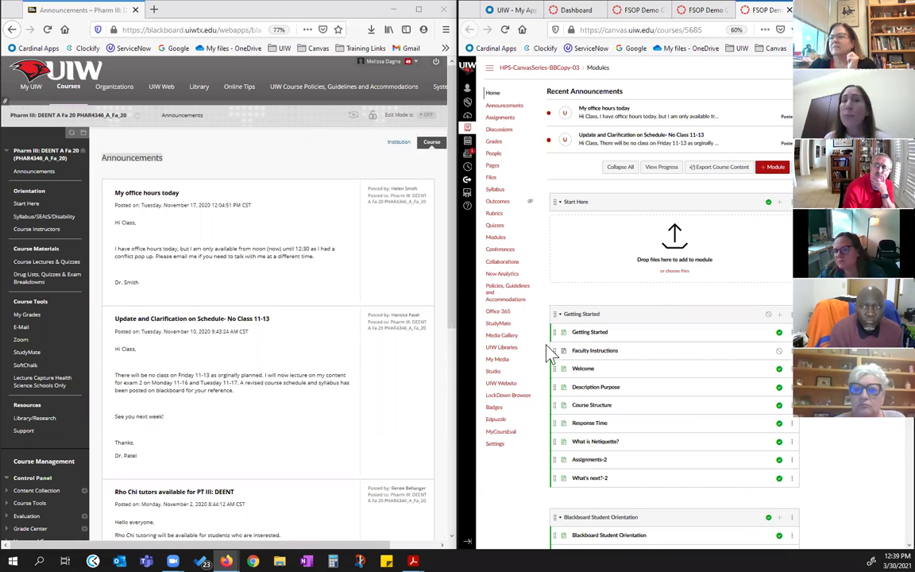
- Open the bookmarked UIW Canvas information page in a new browser tab and expand "What courses are being migrated?"
left_click(152, 10)
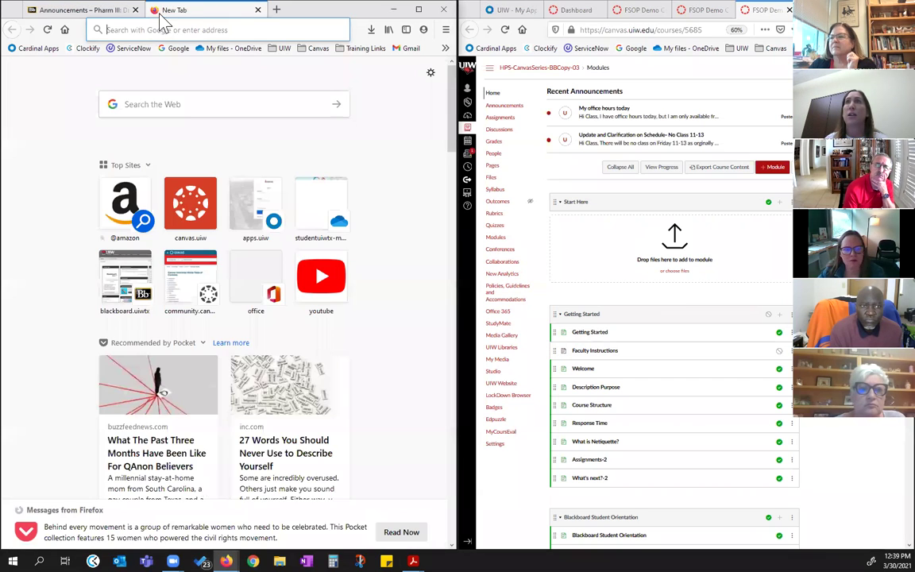
left_click(318, 49)
left_click(285, 48)
left_click(284, 48)
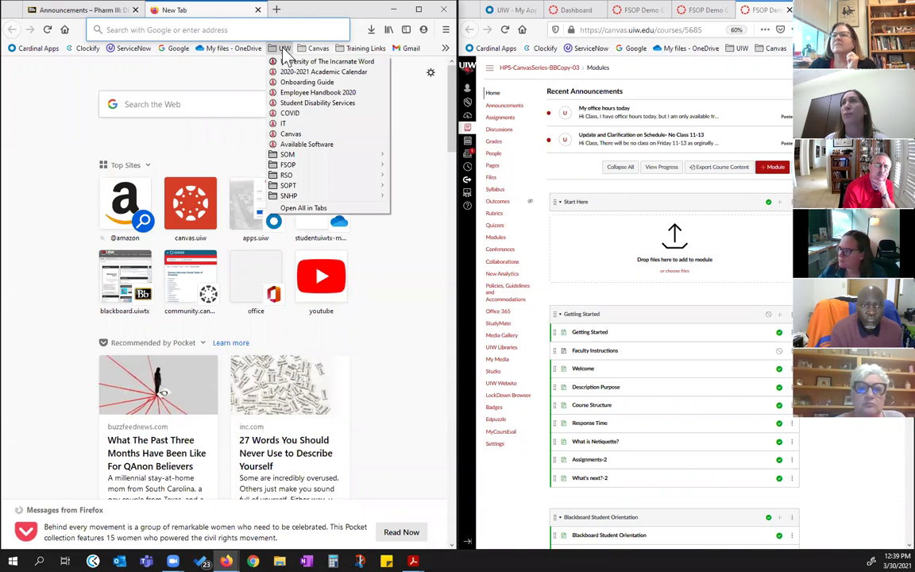
left_click(294, 134)
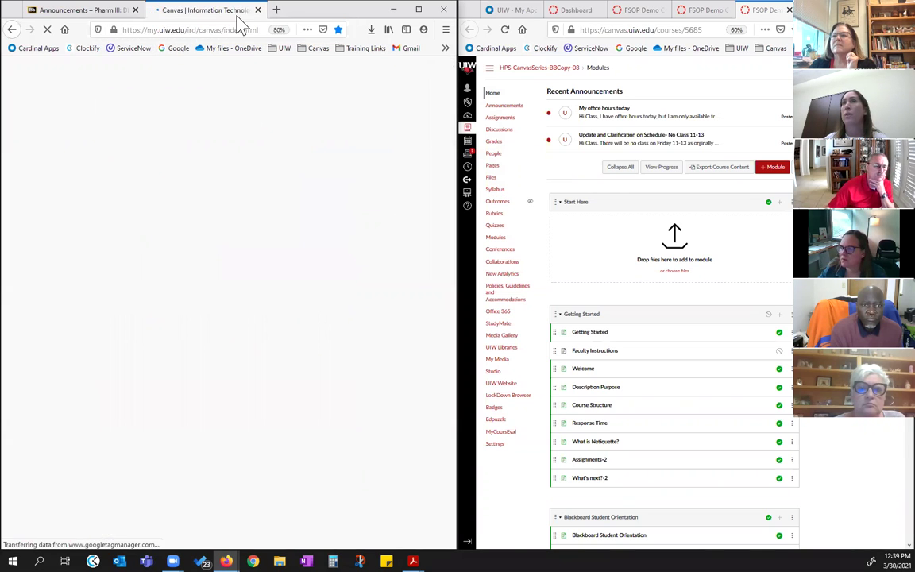
left_click(214, 30)
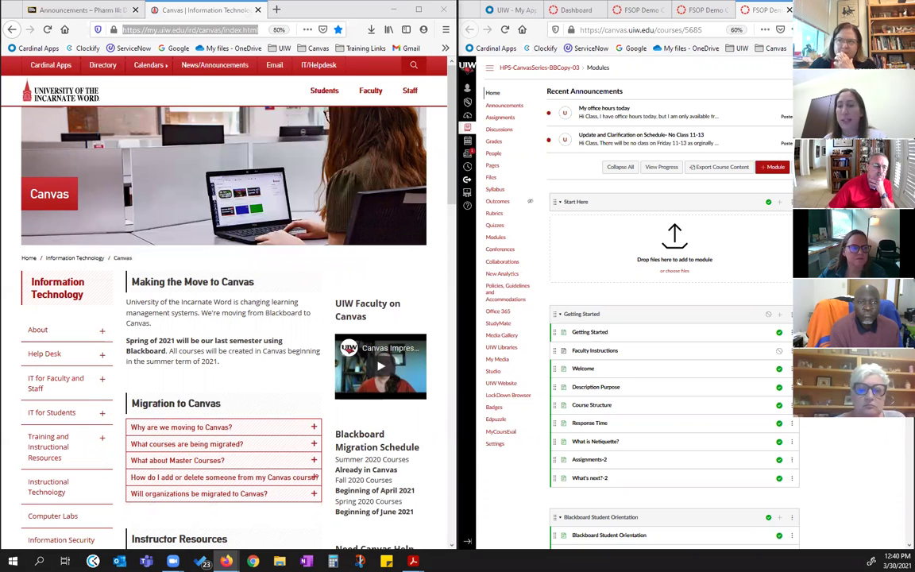
scroll(246, 327, "down", 5)
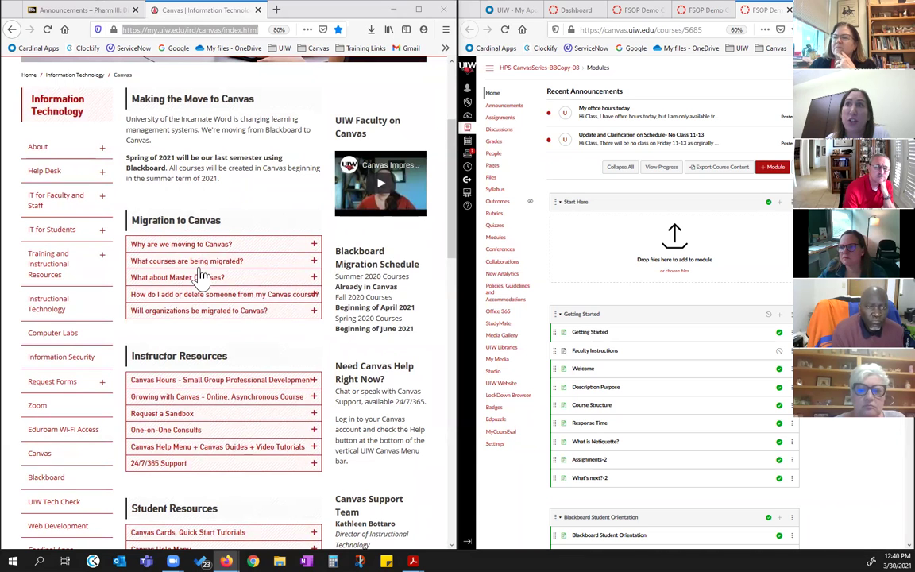
left_click(164, 261)
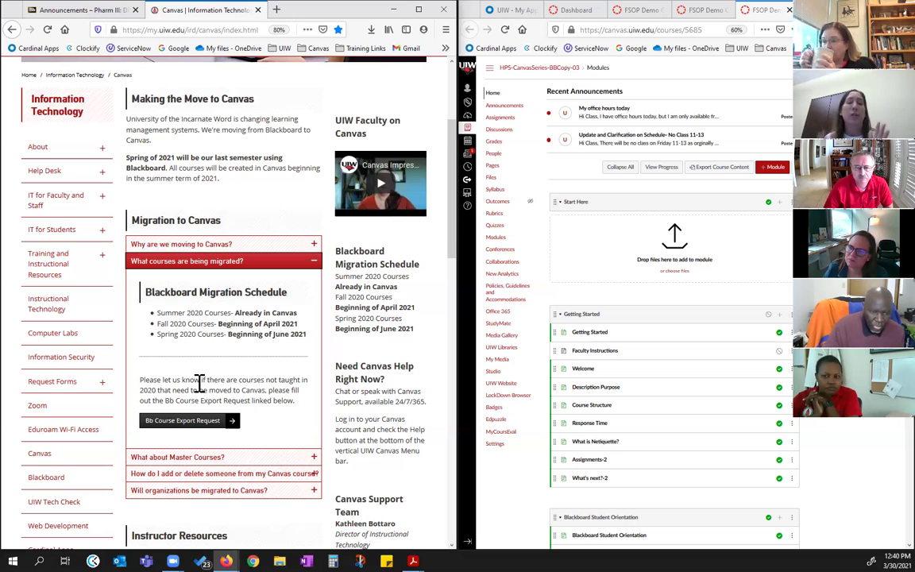
- Bring up the FSOP sandbox course, HPS-CanvasSeries-Sandbox-03, and expand "Request a Sandbox" on the UIW Canvas information page
left_click(83, 11)
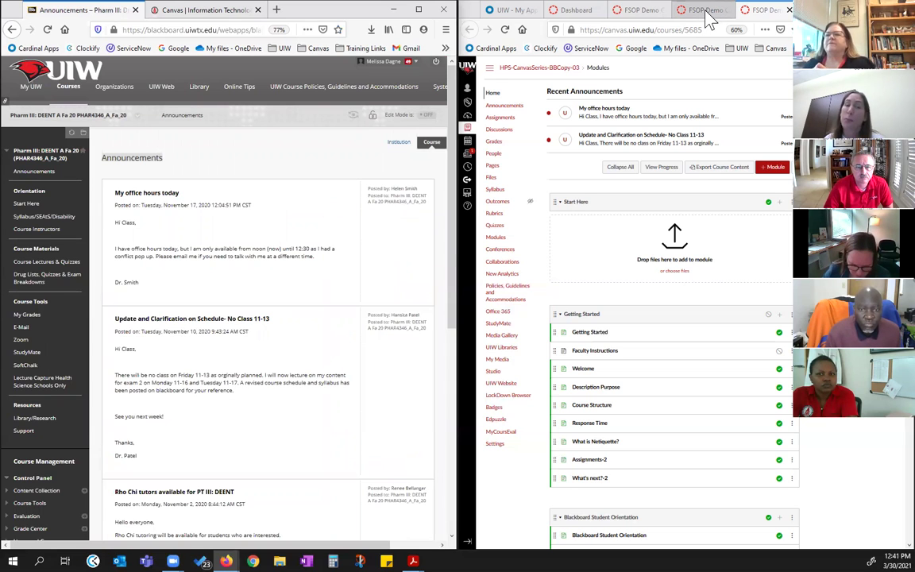
left_click(646, 15)
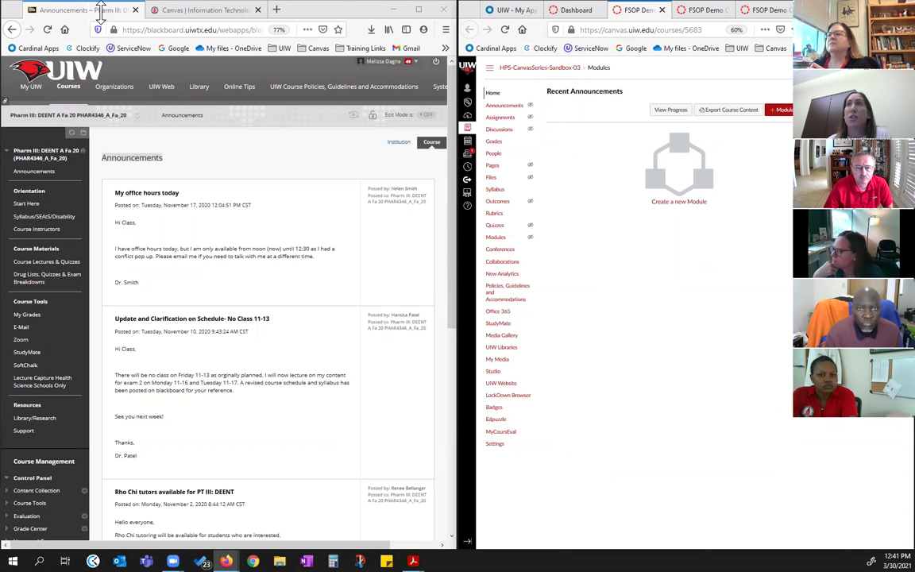
left_click(191, 10)
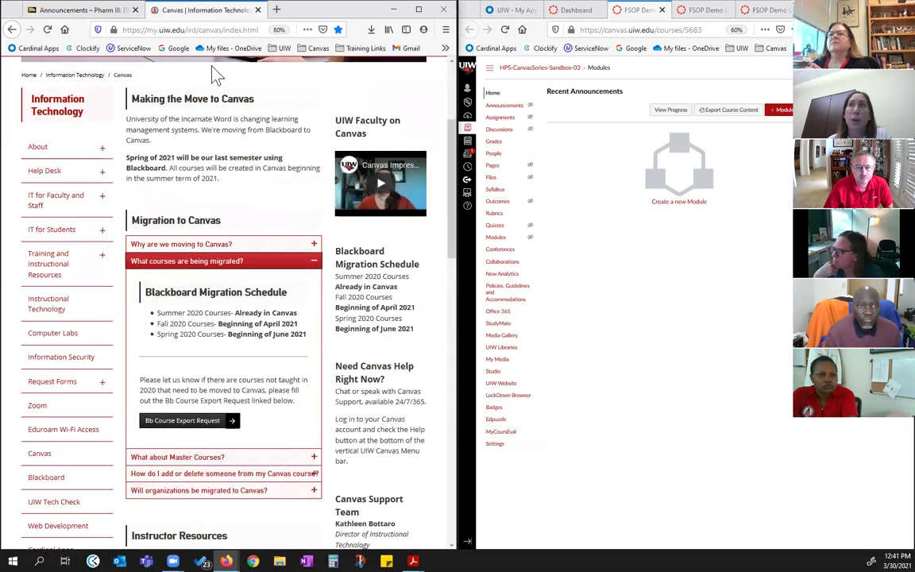
left_click(194, 261)
left_click(178, 413)
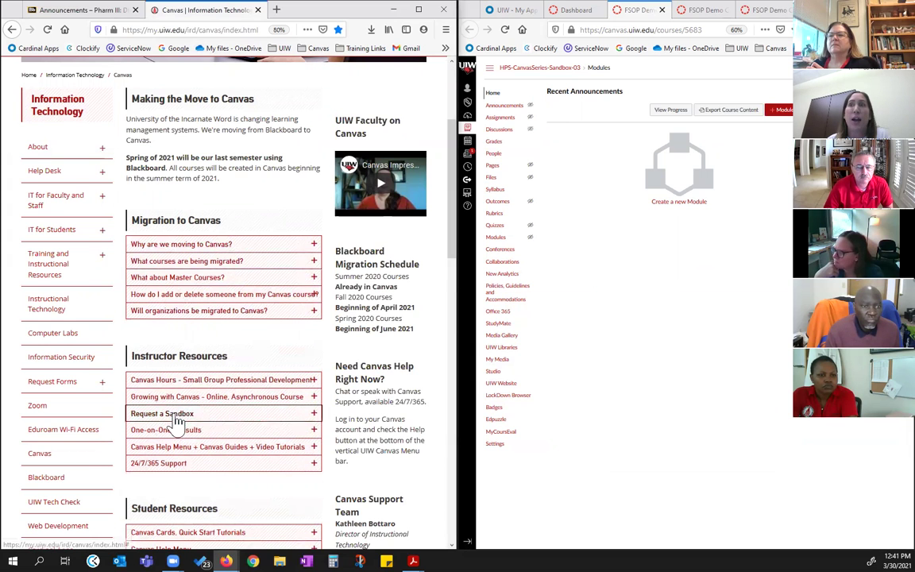
scroll(182, 382, "down", 3)
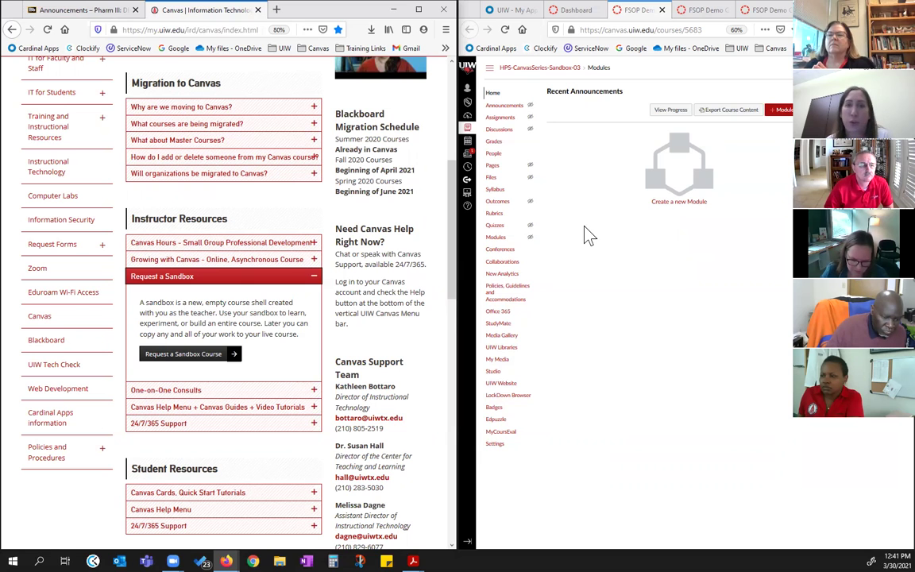
- Compare the home pages of the FSOP Blueprint Shell, sandbox and Blackboard copy courses
left_click(703, 10)
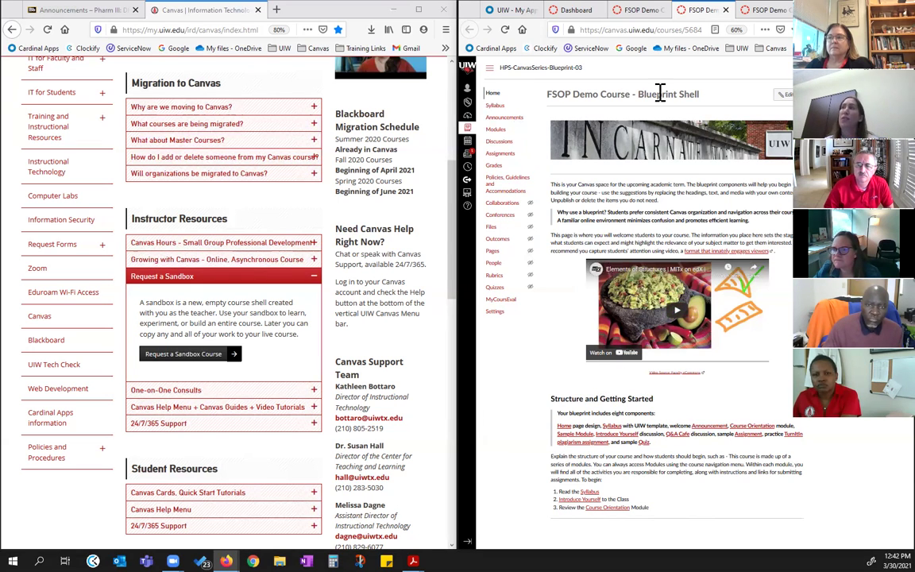
left_click(644, 10)
left_click(703, 10)
left_click(762, 11)
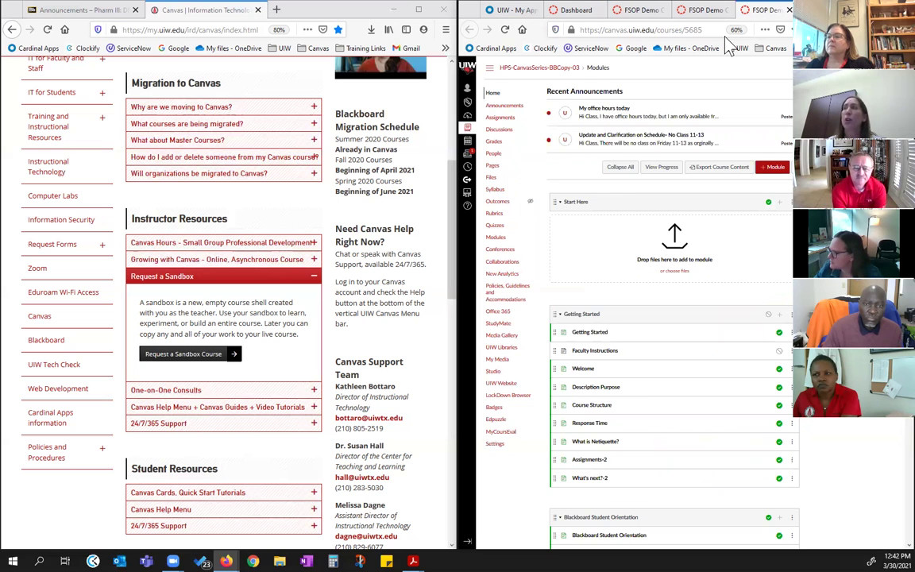
- Return to the FSOP Blueprint Shell course, view the Canvas Help resources and close them
left_click(707, 12)
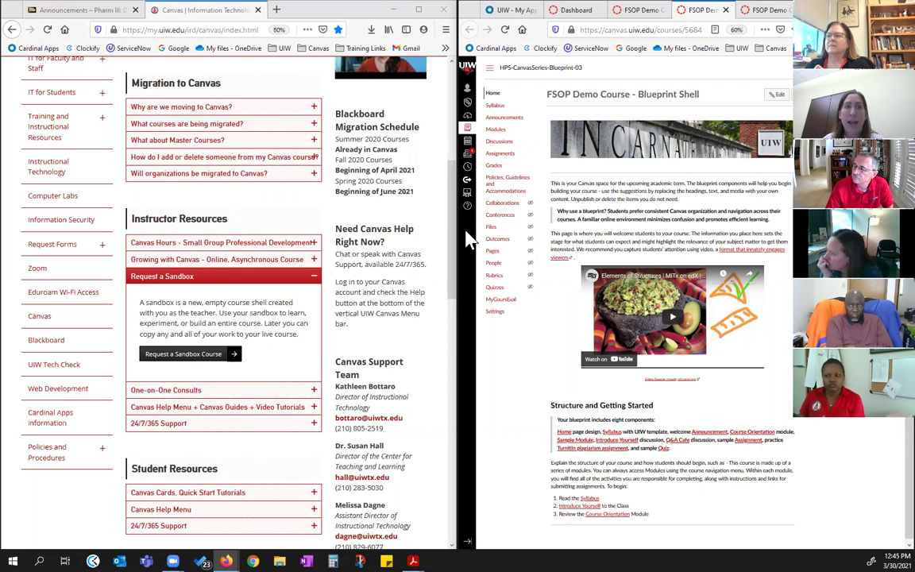
left_click(467, 207)
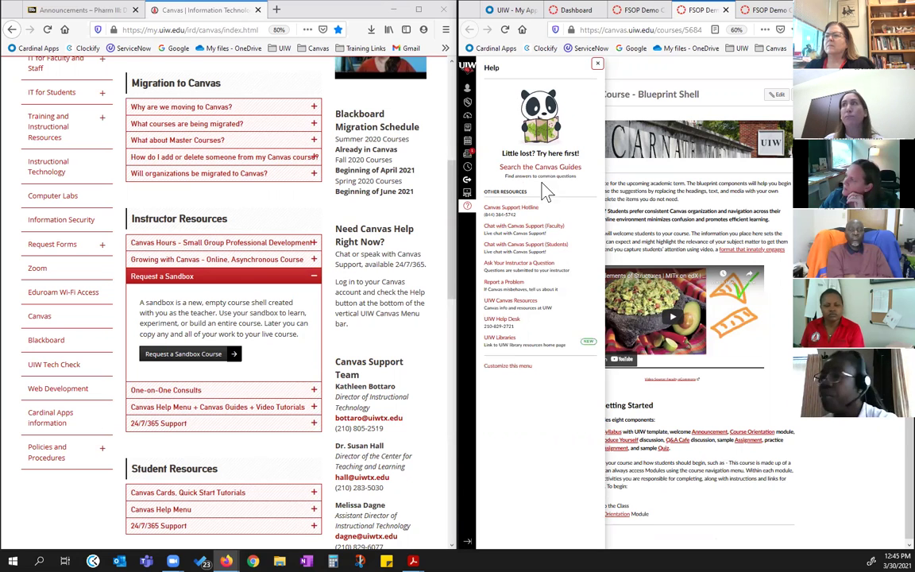
left_click(599, 66)
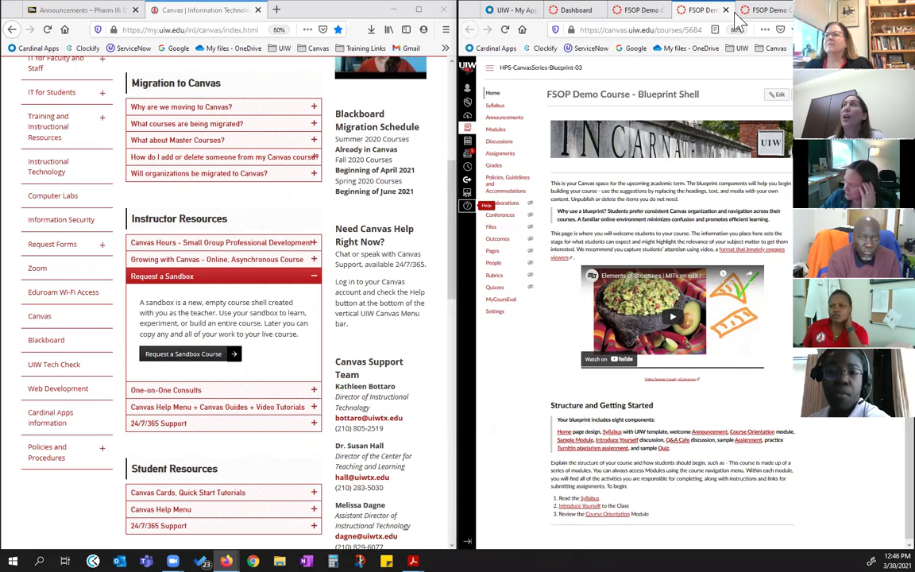
- Examine the modules of the FSOP Blackboard copy course, from Getting Started through the school-specific policies and student resources
left_click(761, 10)
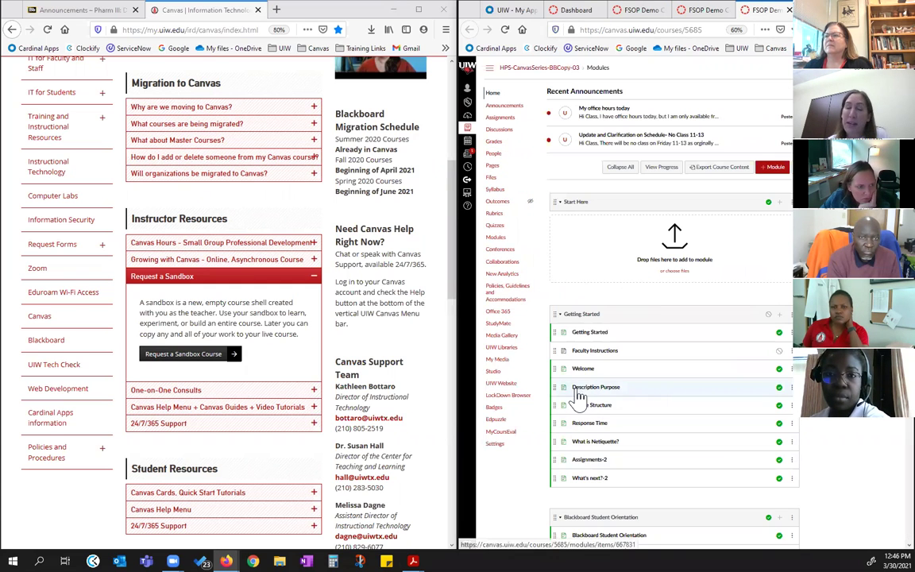
scroll(616, 404, "down", 2)
scroll(616, 403, "down", 5)
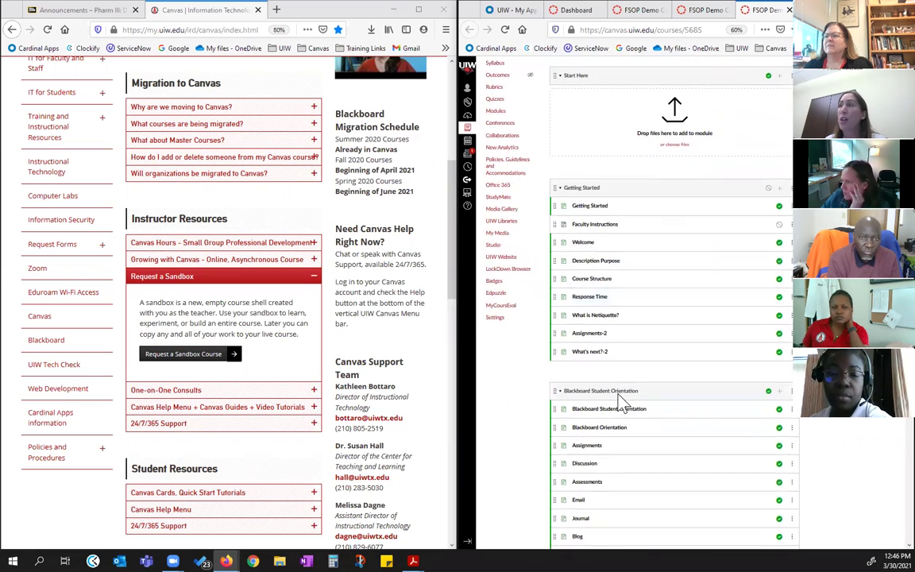
scroll(623, 397, "down", 4)
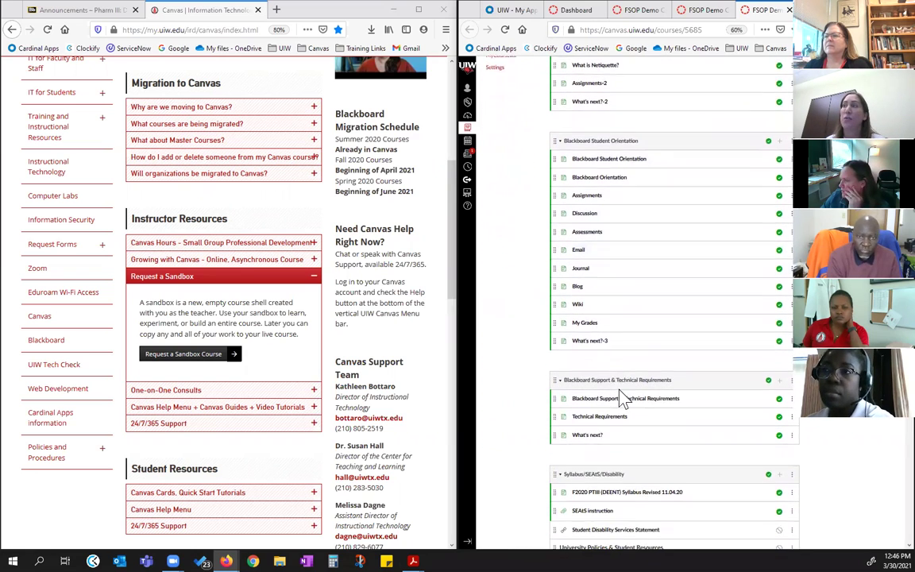
scroll(625, 389, "down", 4)
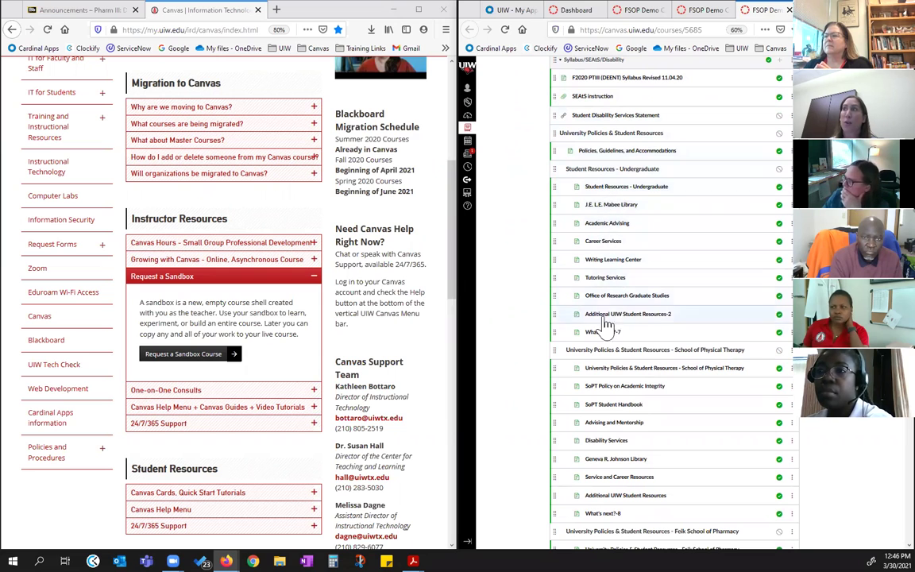
scroll(614, 449, "down", 3)
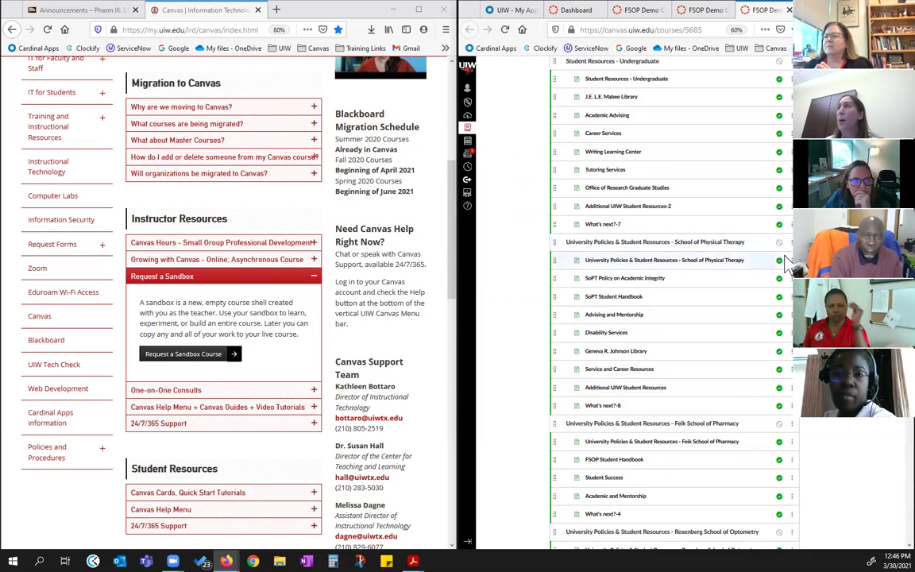
scroll(762, 238, "up", 2)
scroll(759, 229, "up", 2)
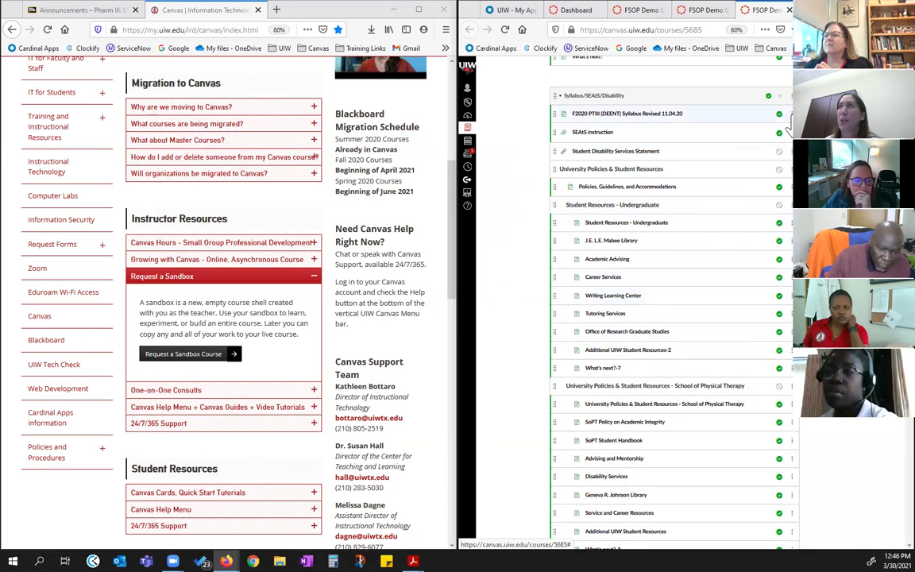
- View the options for the Academic Advising page, then unpublish and republish Additional UIW Student Resources-2 in the Blackboard copy's modules
scroll(683, 254, "down", 1)
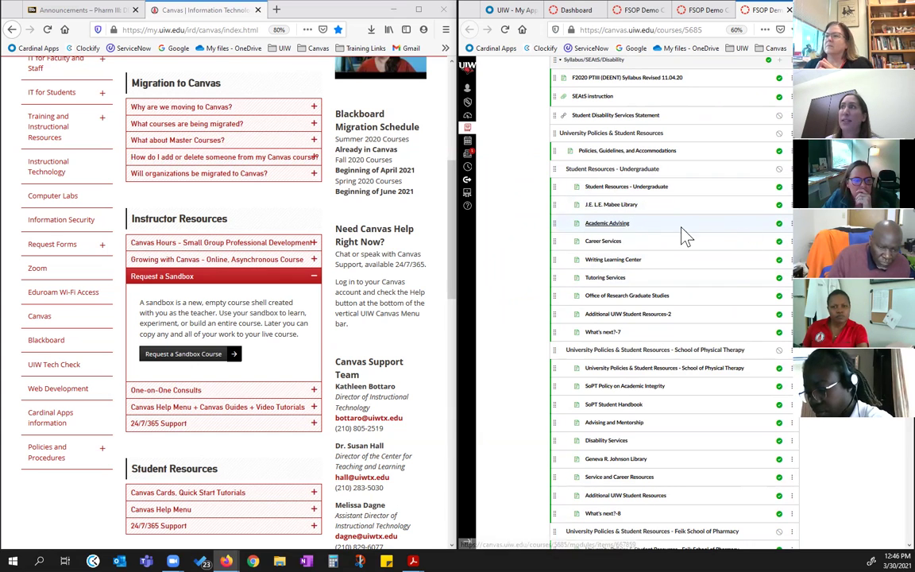
left_click(791, 224)
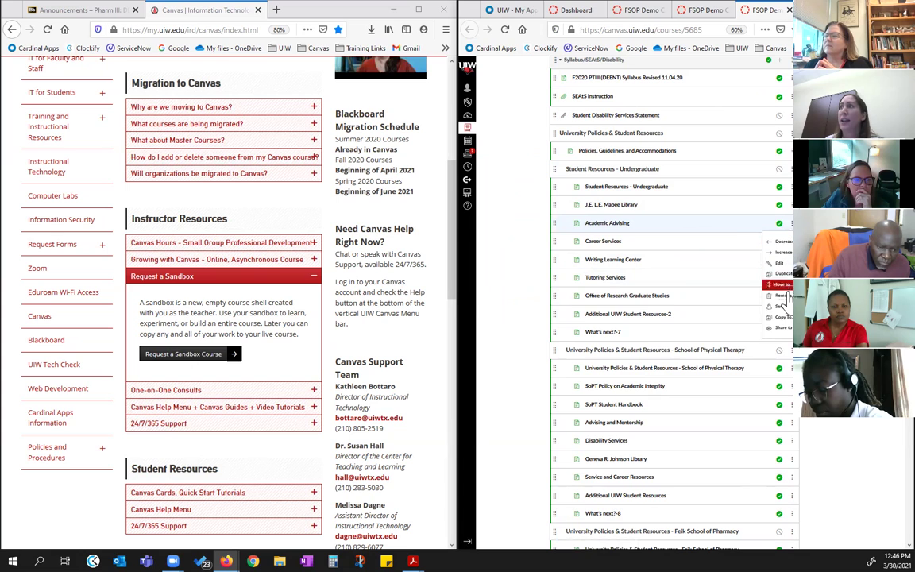
left_click(781, 319)
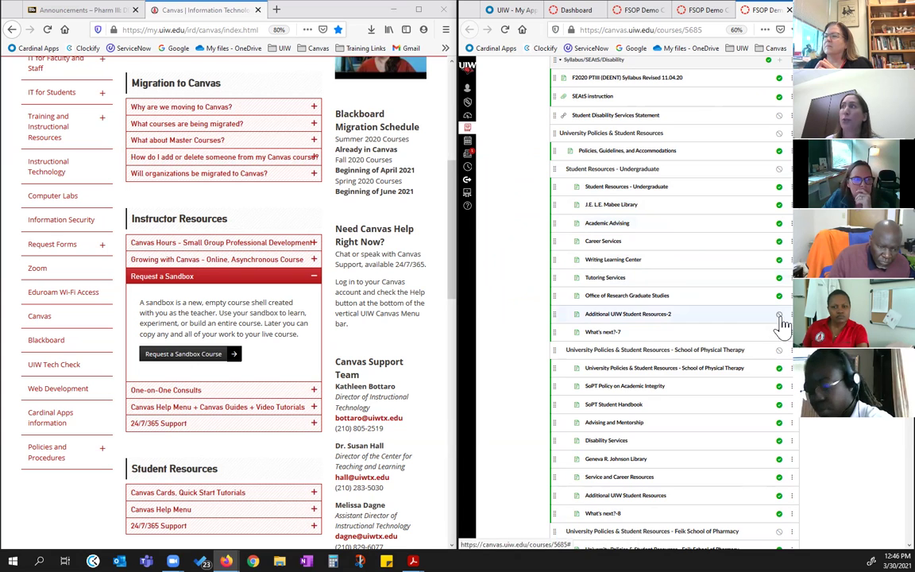
left_click(780, 316)
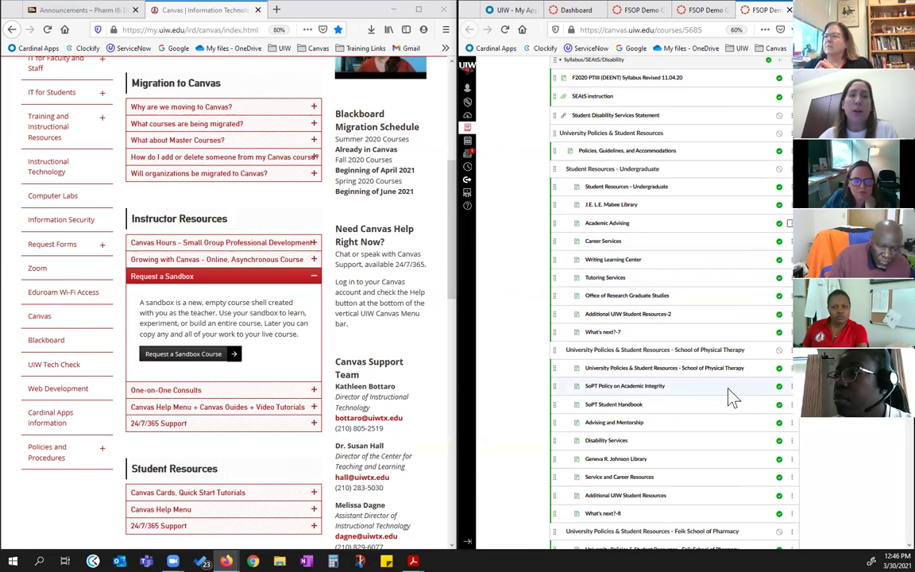
- Return to the FSOP Blueprint Shell course, widen its browser window and enlarge the page zoom to 80%
scroll(779, 254, "up", 3)
scroll(779, 253, "up", 12)
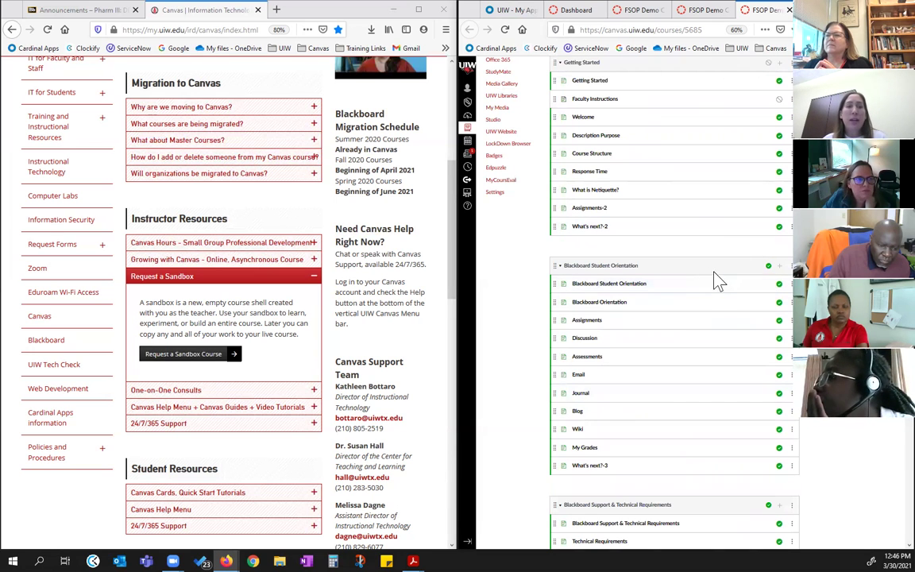
scroll(752, 223, "up", 1)
scroll(750, 222, "up", 6)
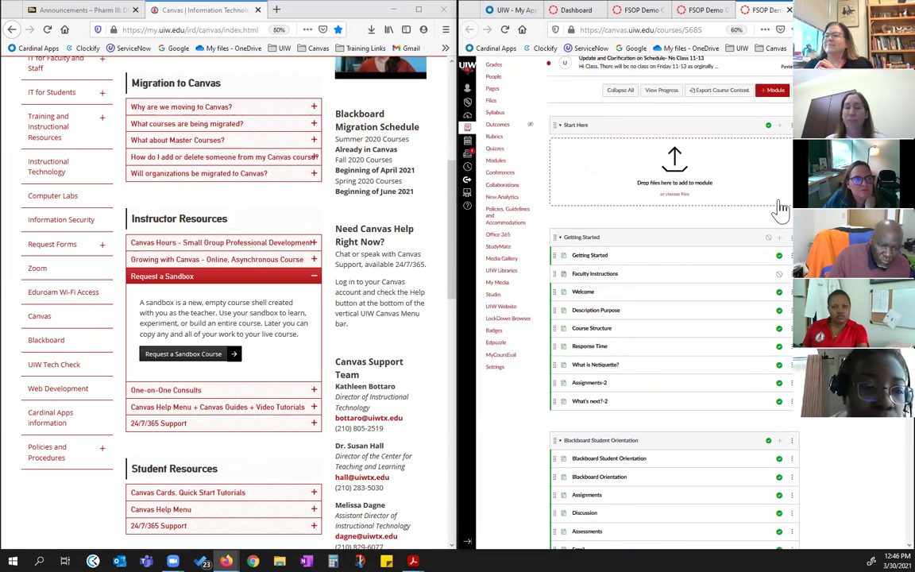
left_click(703, 9)
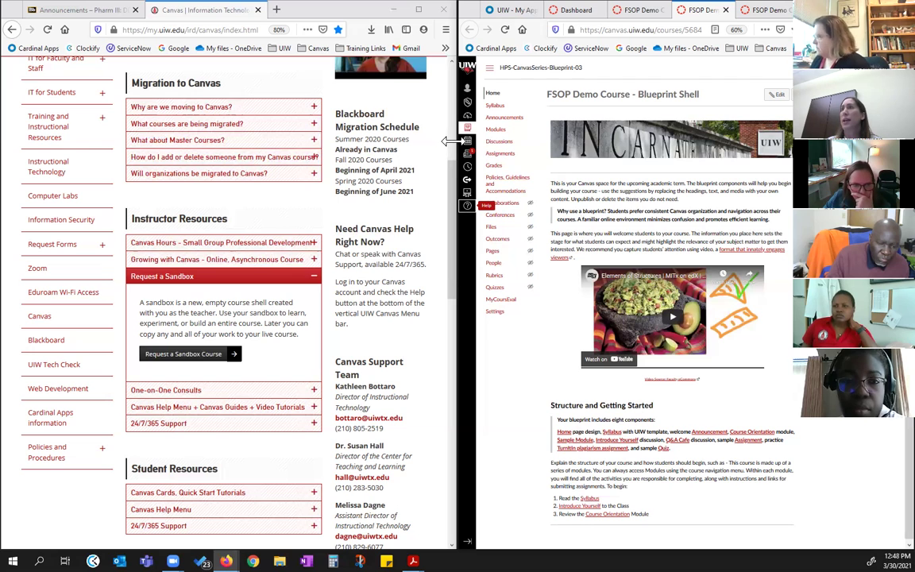
left_click_drag(449, 141, 455, 213)
key("ctrl+plus")
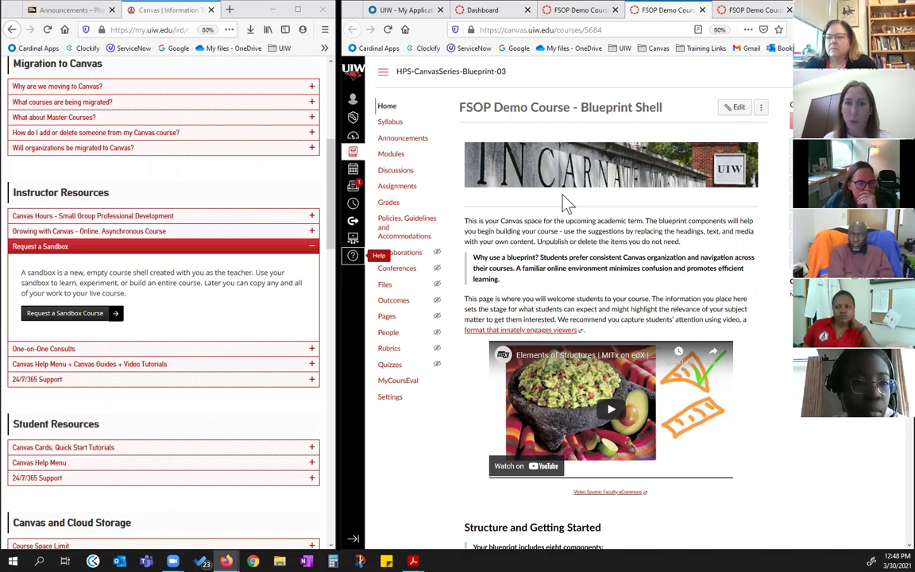
- Start adding people to the FSOP Blueprint Shell course and view the roles that can be assigned
left_click(386, 334)
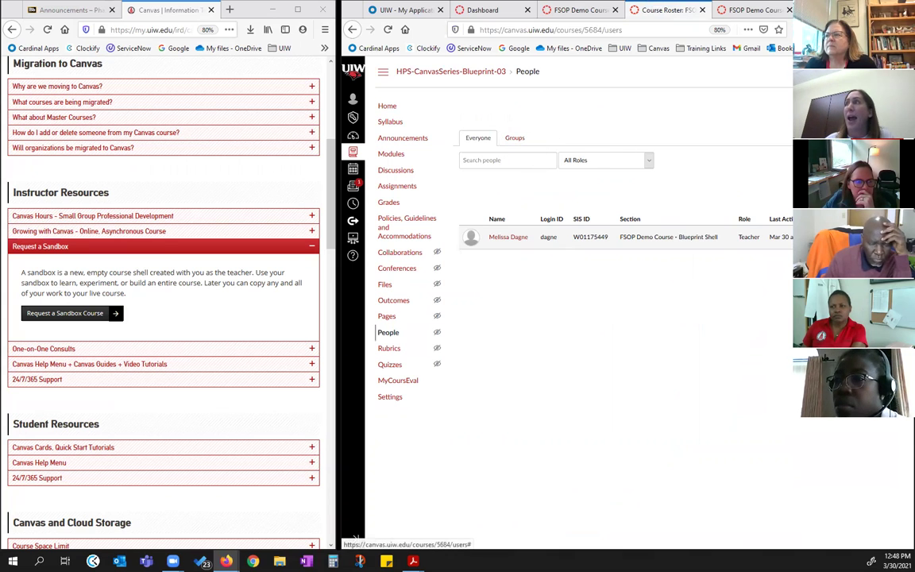
left_click(885, 160)
left_click(492, 264)
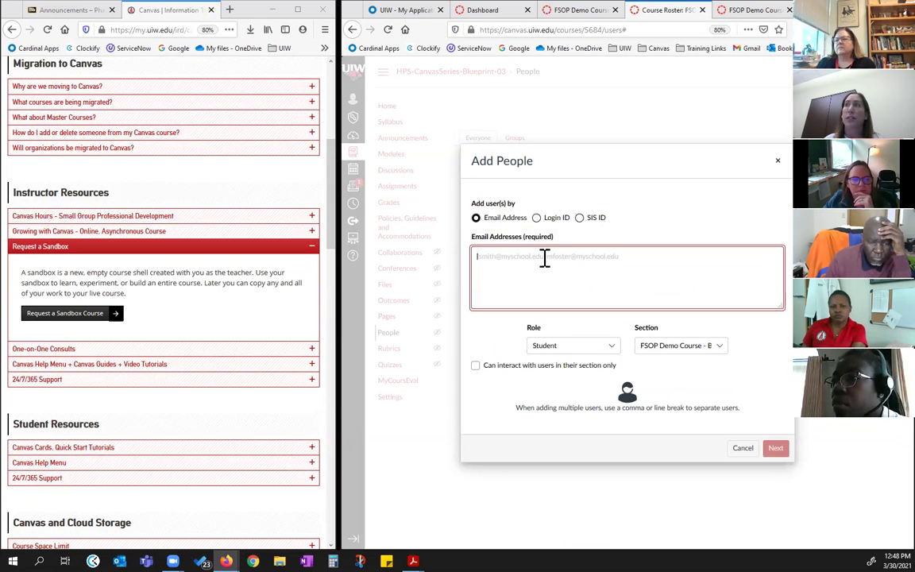
left_click(610, 349)
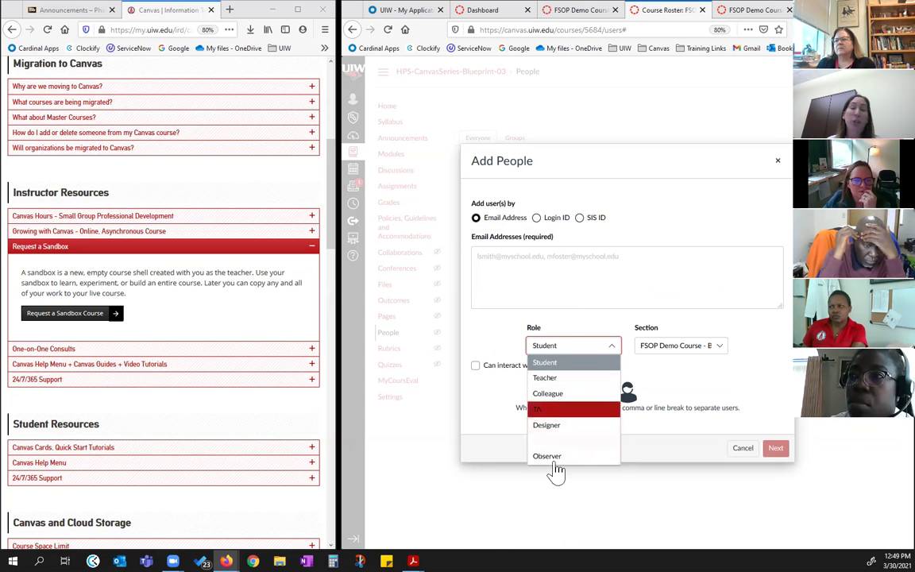
- From the Dashboard, open the Canvas Overview and Resources course in a separate tab and bring it up
left_click(493, 13)
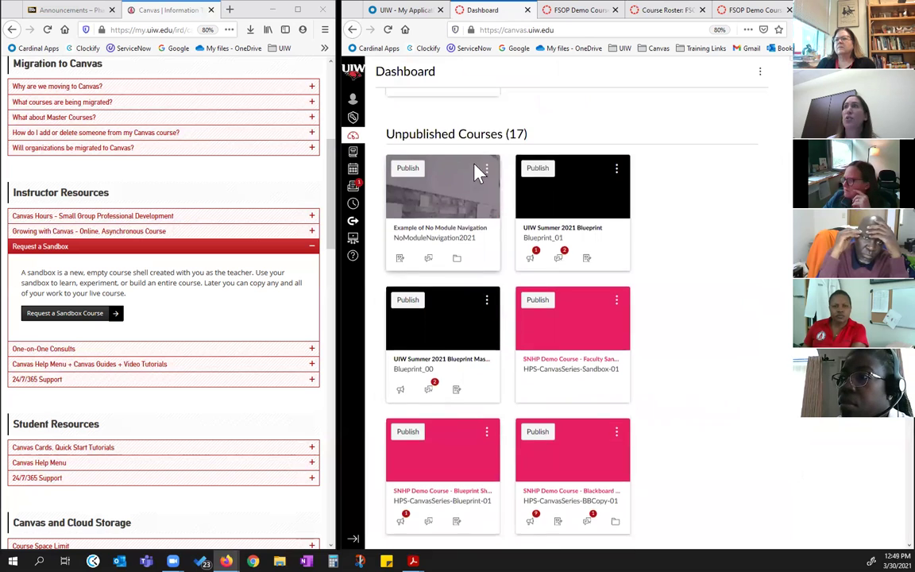
scroll(486, 275, "up", 4)
scroll(486, 275, "up", 2)
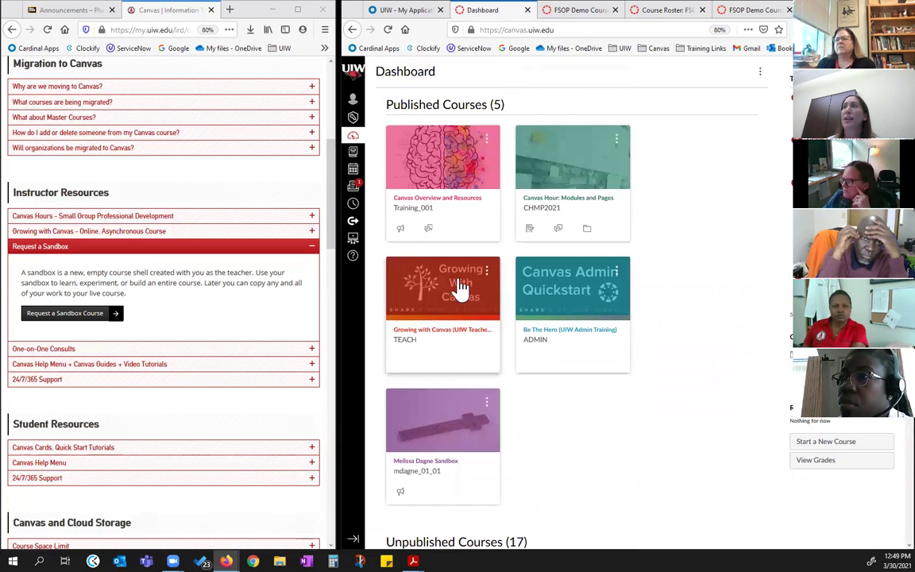
right_click(443, 172)
right_click(400, 180)
key("Escape")
right_click(423, 201)
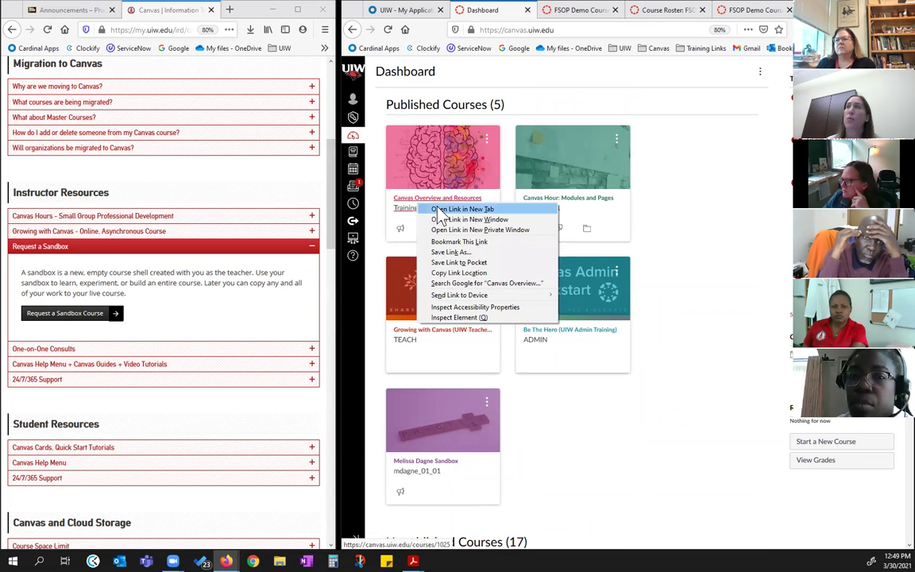
left_click(465, 207)
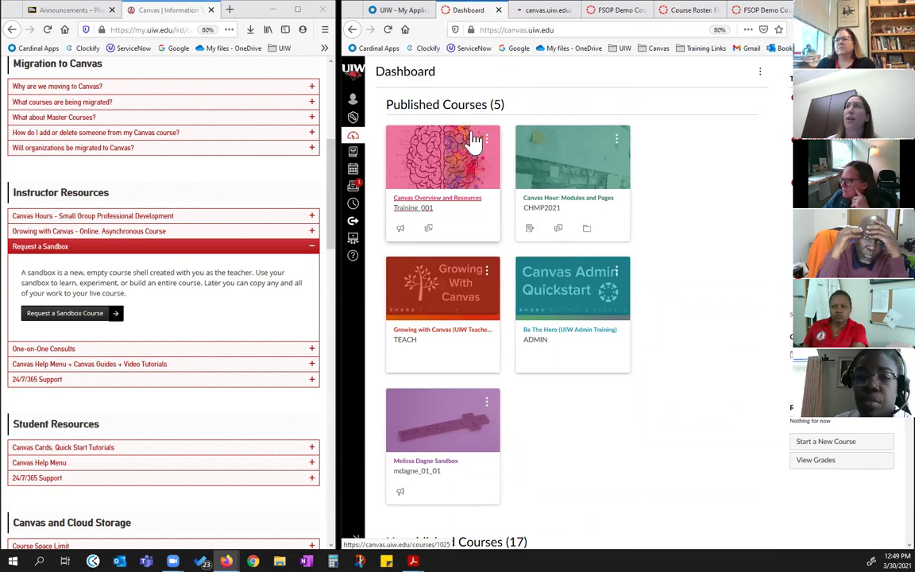
left_click(537, 11)
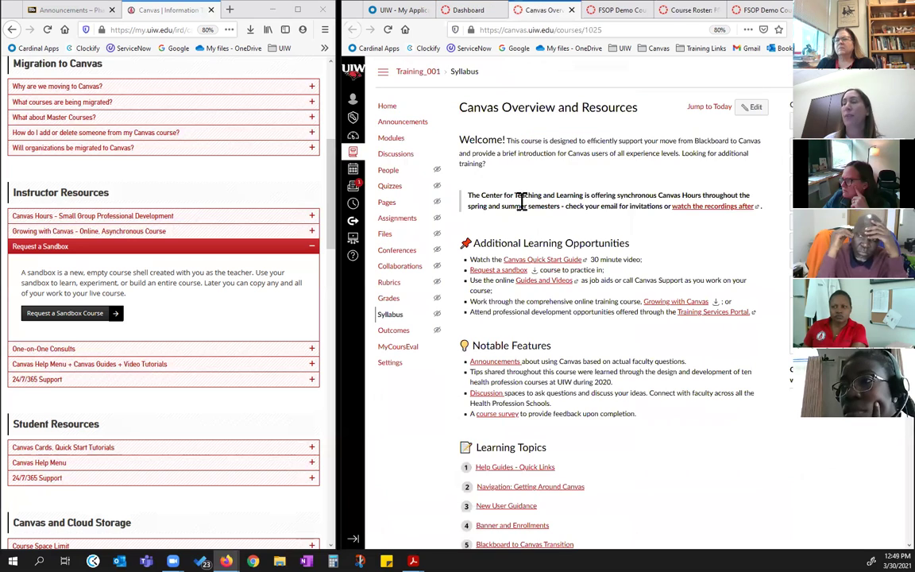
- Open the Banner and Enrollments learning topic and examine the Canvas Course Access Policy, highlighting the Colleague role's description
scroll(556, 373, "down", 2)
scroll(556, 373, "down", 4)
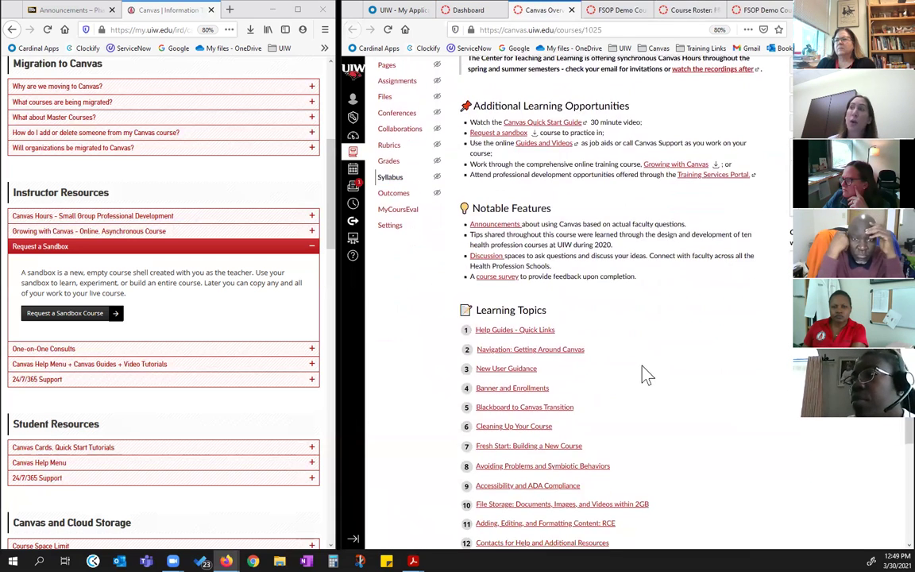
left_click(505, 298)
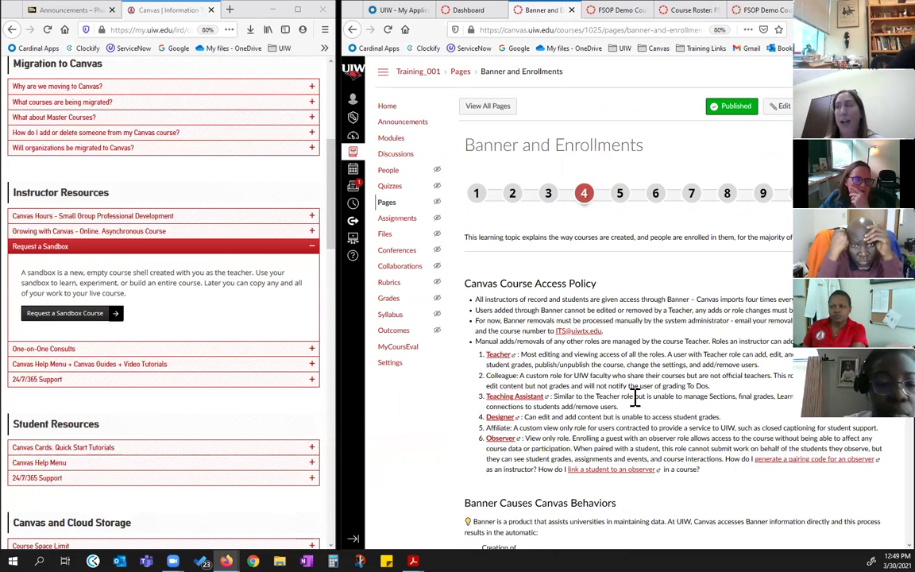
scroll(572, 334, "down", 3)
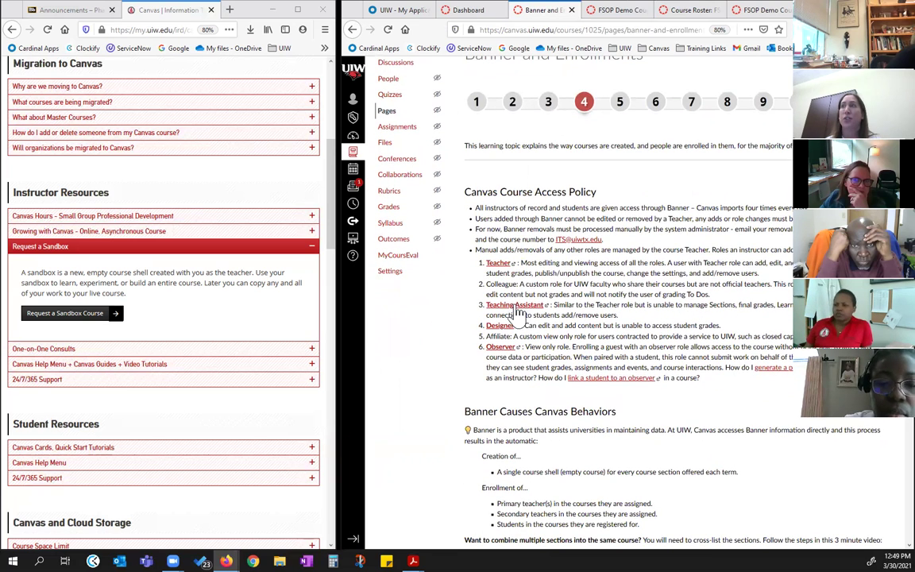
double_click(502, 284)
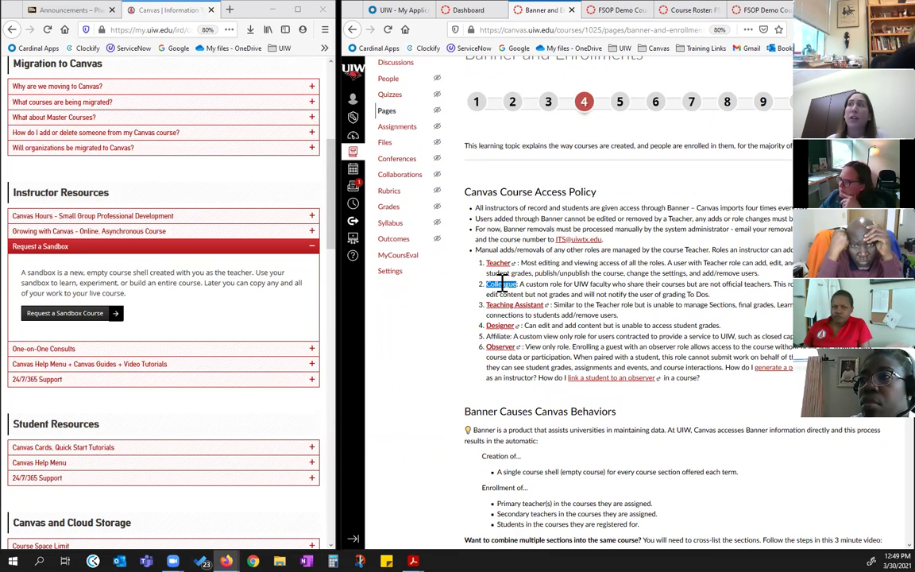
left_click(564, 293)
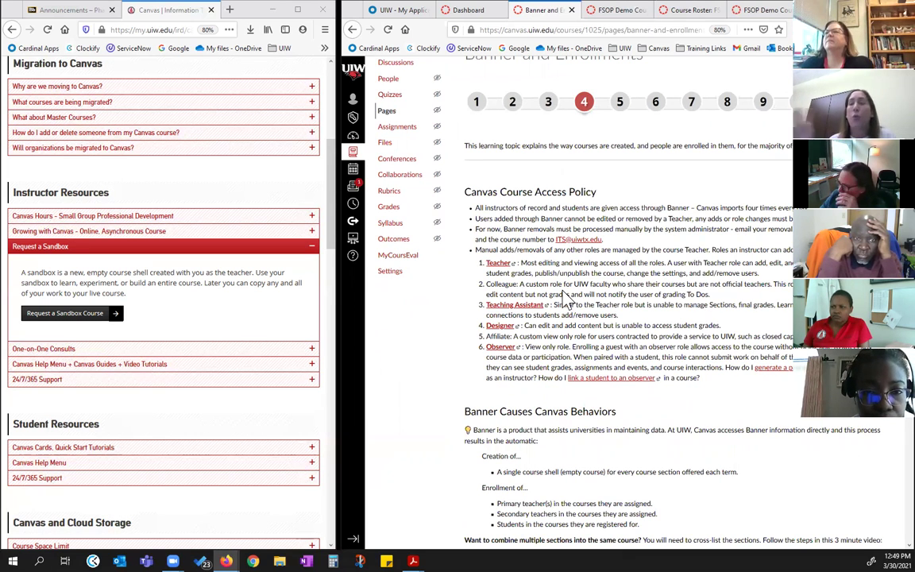
left_click_drag(520, 285, 713, 301)
left_click(712, 300)
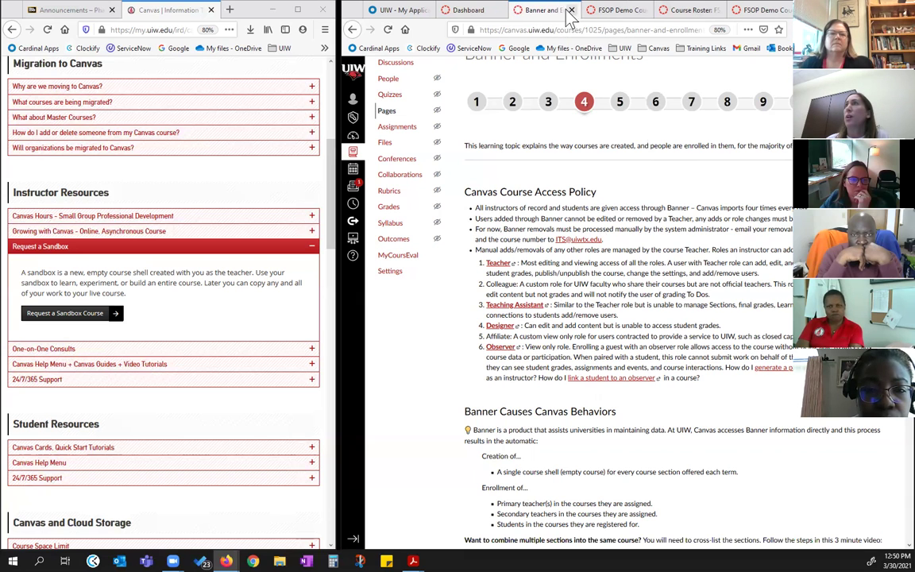
- Close the Banner and Enrollments page, cancel adding people, and return to the FSOP Blueprint Shell home page
middle_click(516, 11)
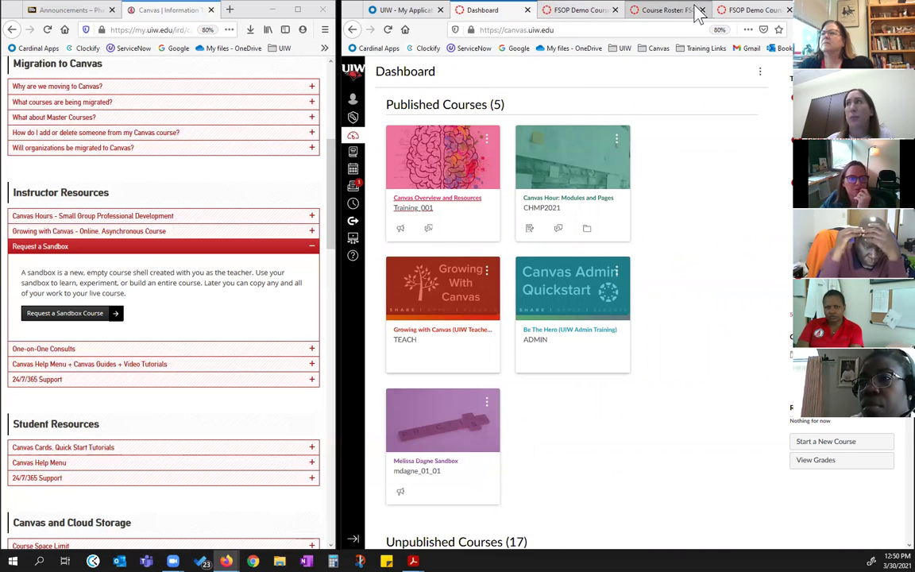
left_click(664, 11)
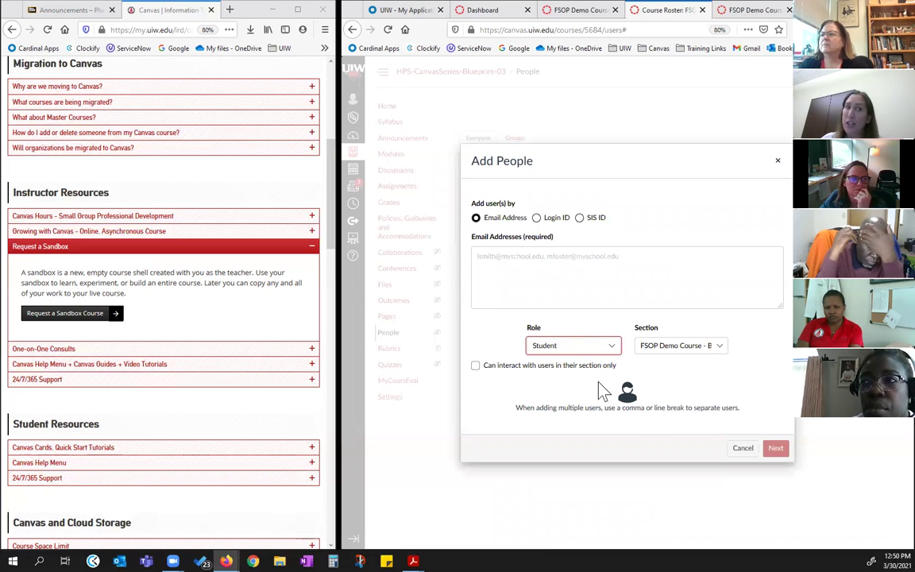
left_click(742, 449)
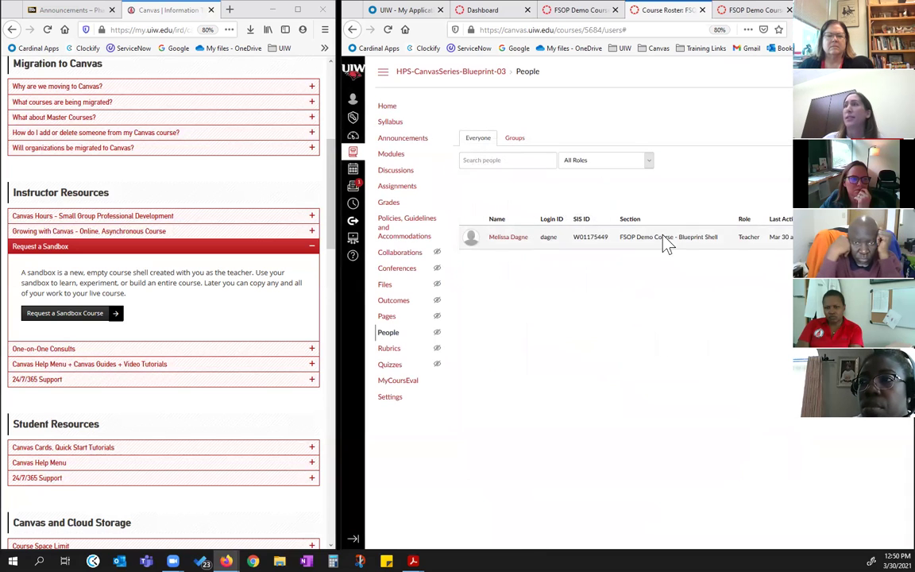
left_click(388, 109)
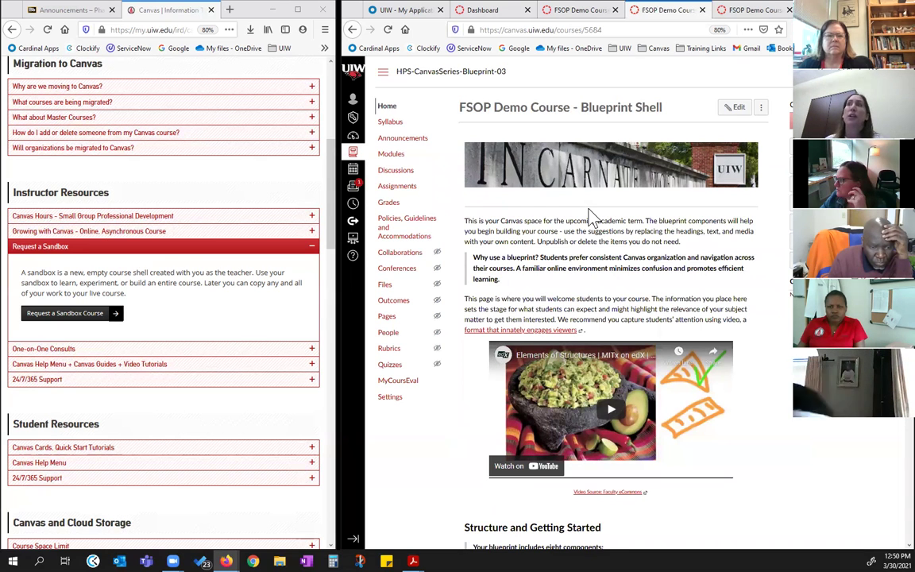
- View the calendar and the Courses list, then reopen the FSOP Blueprint Shell course from the Dashboard's unpublished courses
left_click(355, 172)
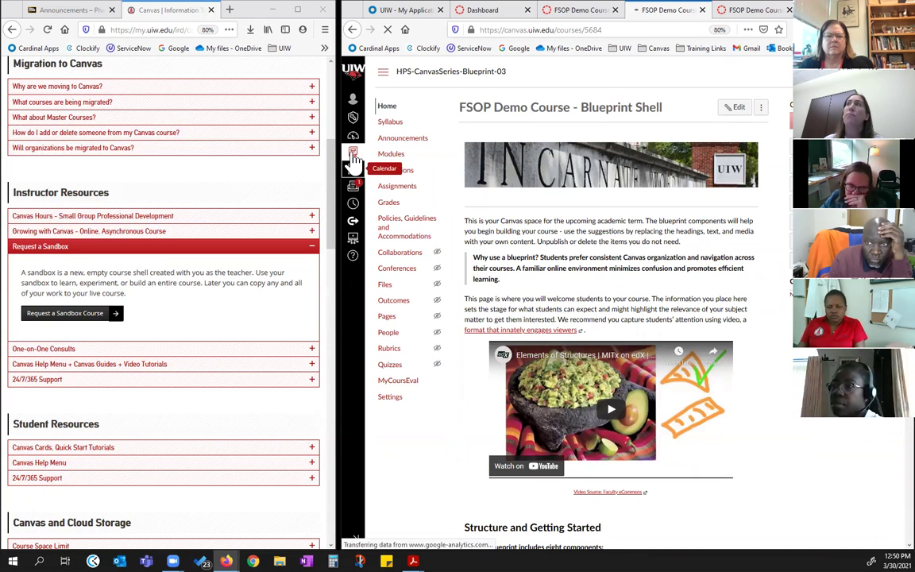
left_click(355, 156)
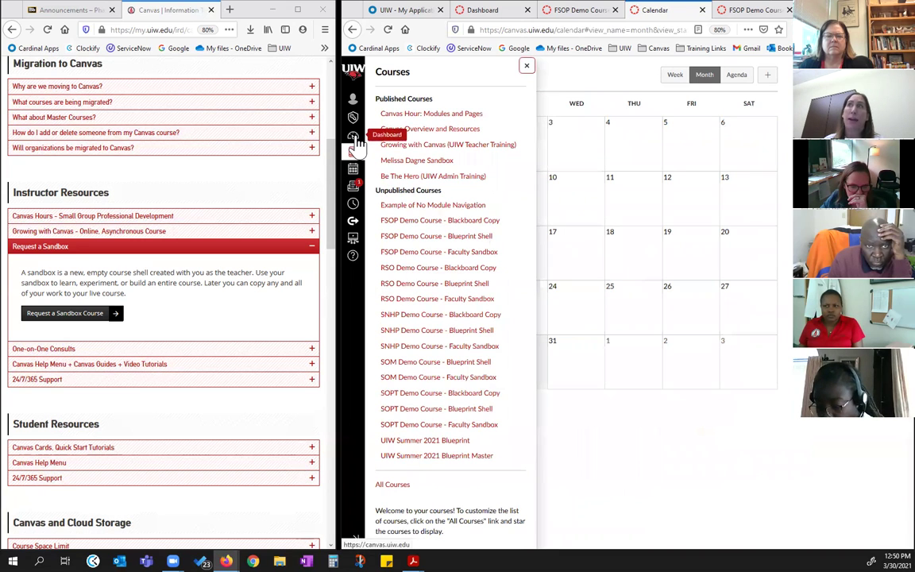
left_click(355, 140)
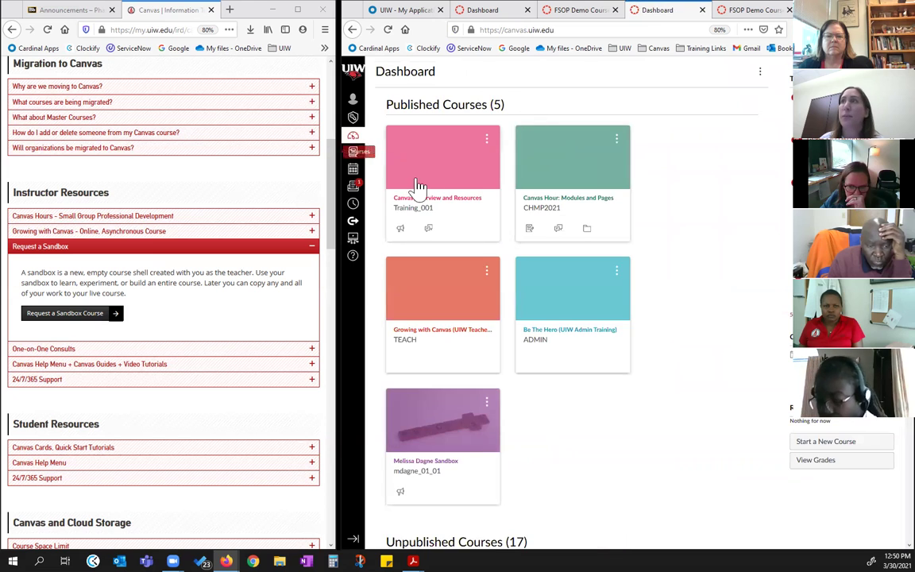
scroll(580, 433, "down", 4)
scroll(658, 431, "down", 8)
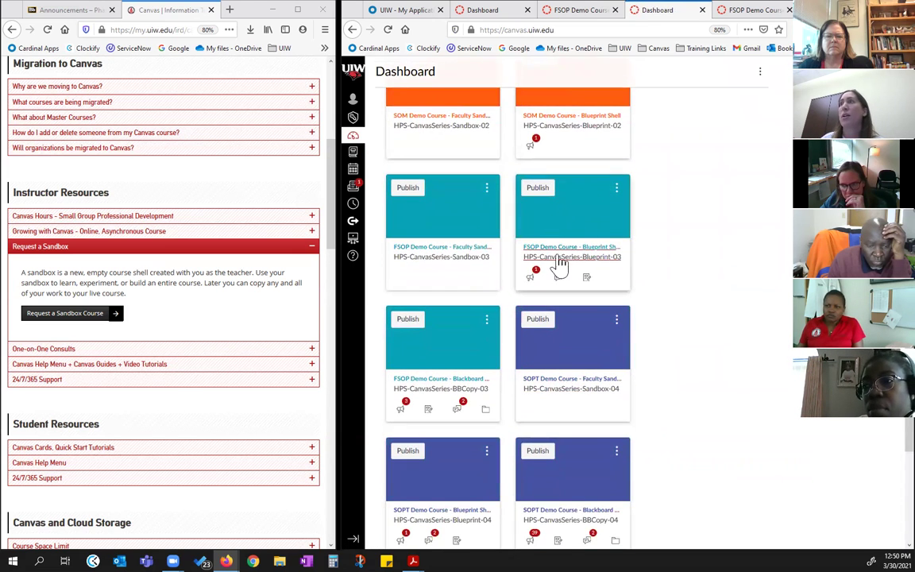
left_click(557, 258)
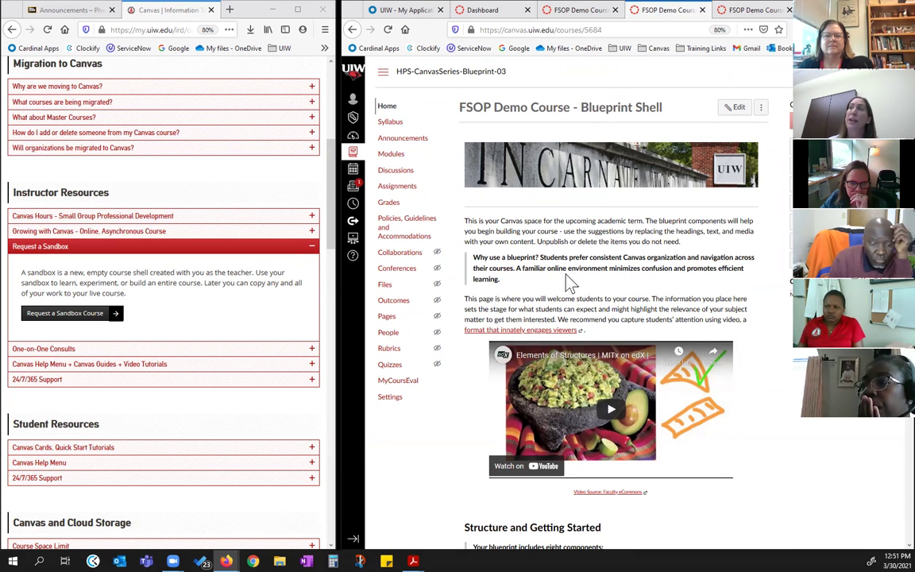
- Open the Blueprint Shell's Welcome! home page for editing and examine its content through to the page options
scroll(588, 262, "down", 3)
scroll(627, 310, "up", 3)
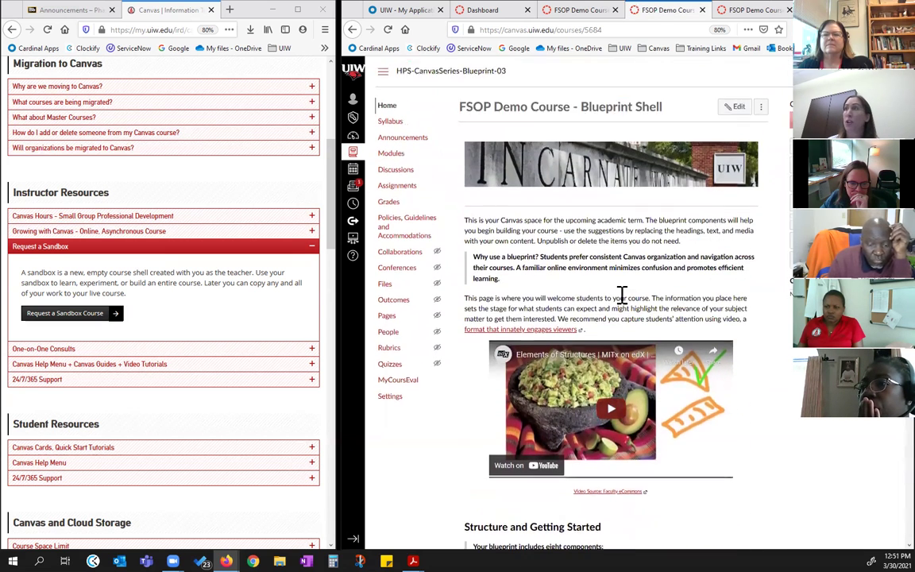
left_click(734, 108)
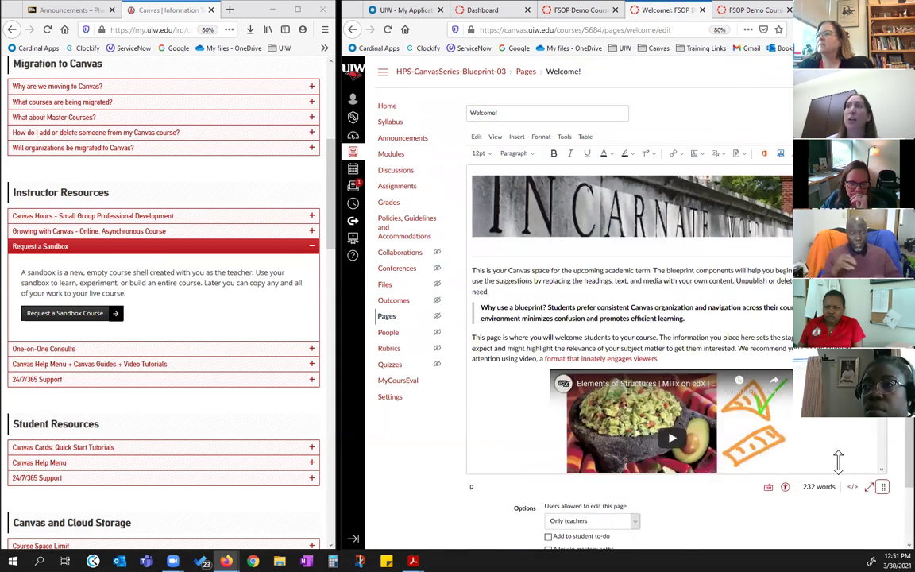
scroll(749, 407, "down", 5)
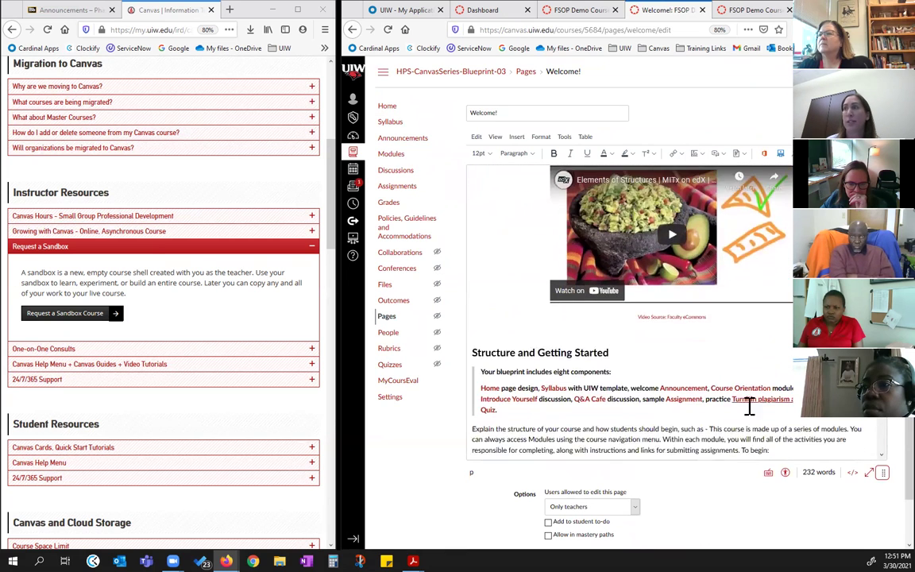
scroll(749, 407, "down", 2)
scroll(733, 452, "down", 1)
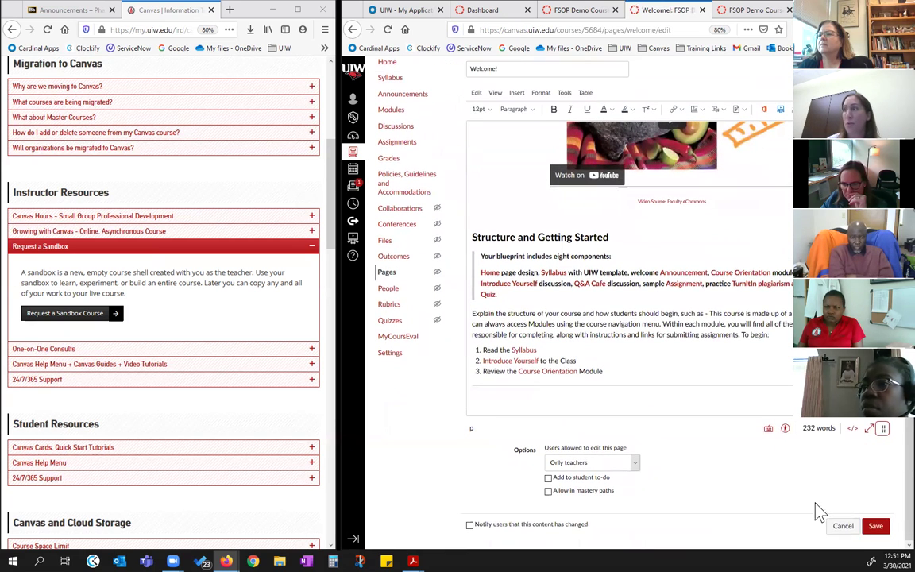
- Save the Blueprint Shell's Welcome! page and review the published page down to the getting-started links
left_click(877, 527)
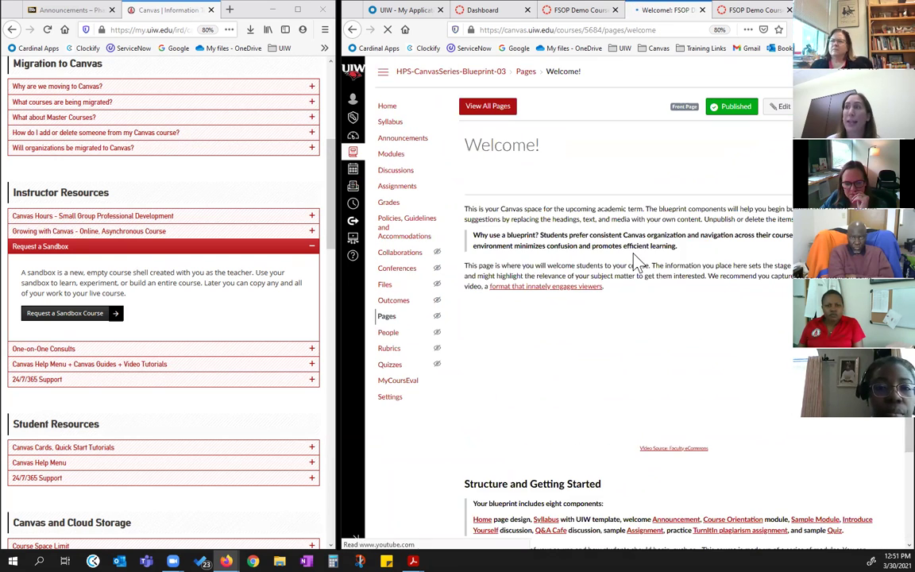
scroll(617, 298, "down", 3)
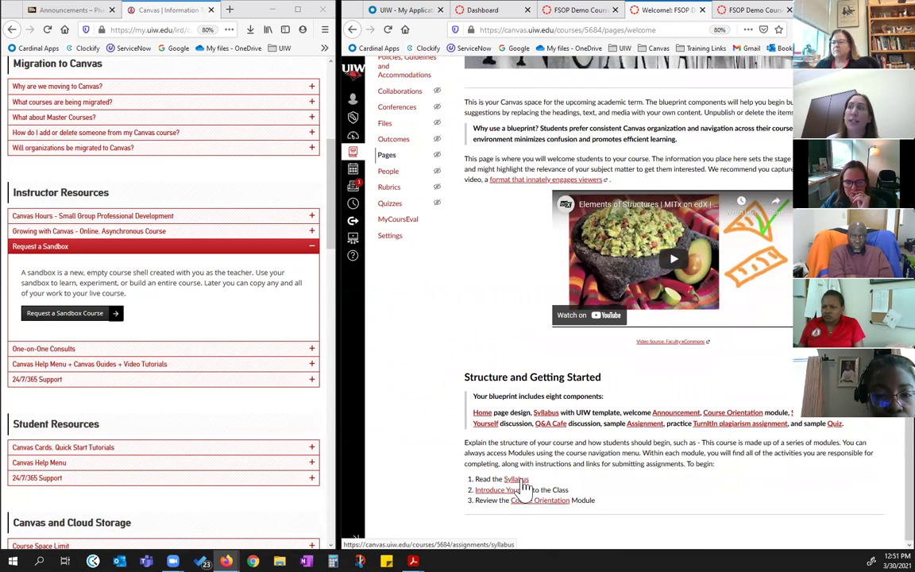
scroll(521, 486, "up", 5)
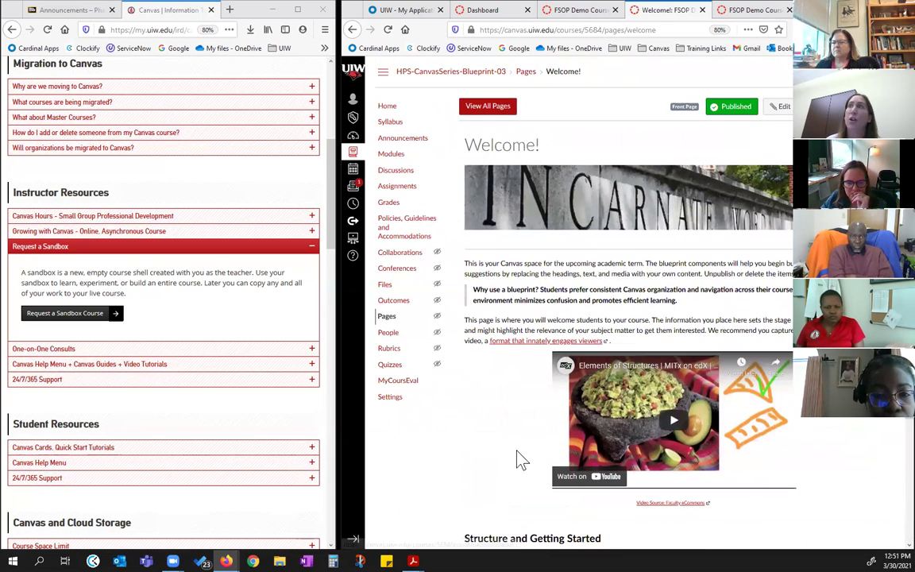
- Open the Blueprint Shell's syllabus, examine the embedded syllabus template, and highlight the Course Summary heading
left_click(394, 125)
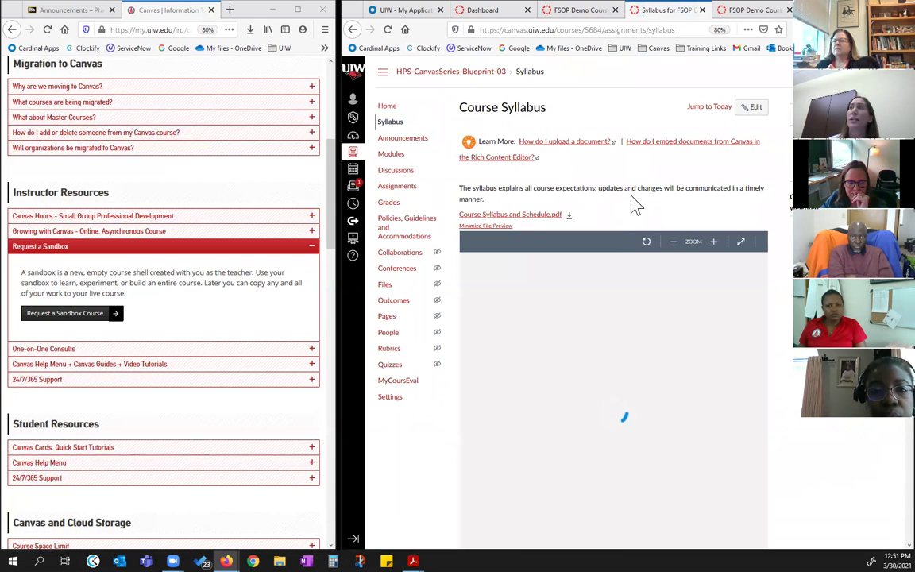
scroll(623, 219, "down", 2)
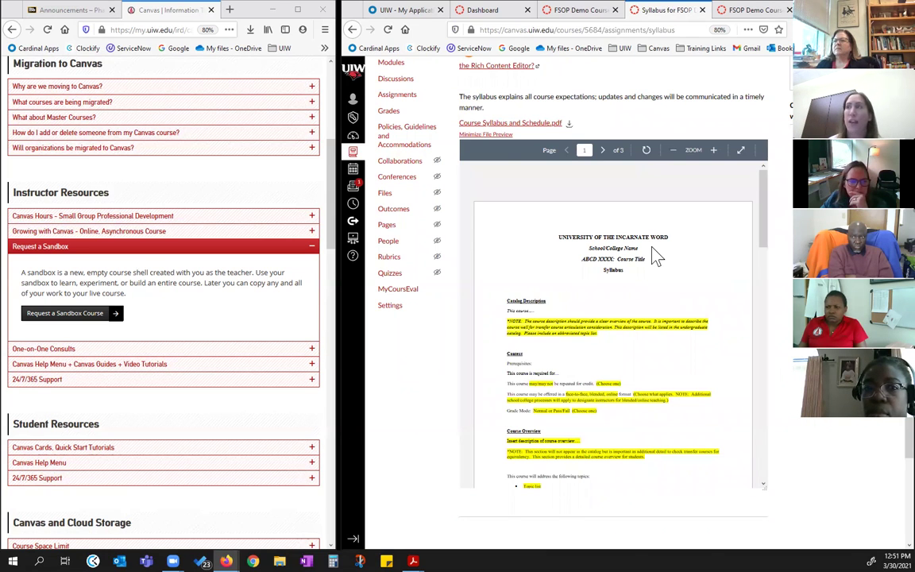
scroll(584, 187, "up", 2)
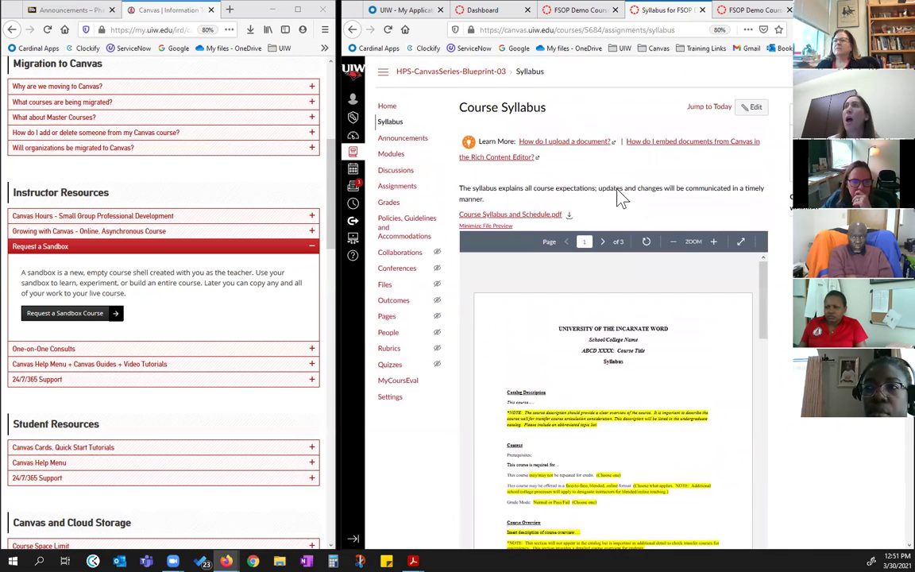
scroll(622, 198, "down", 5)
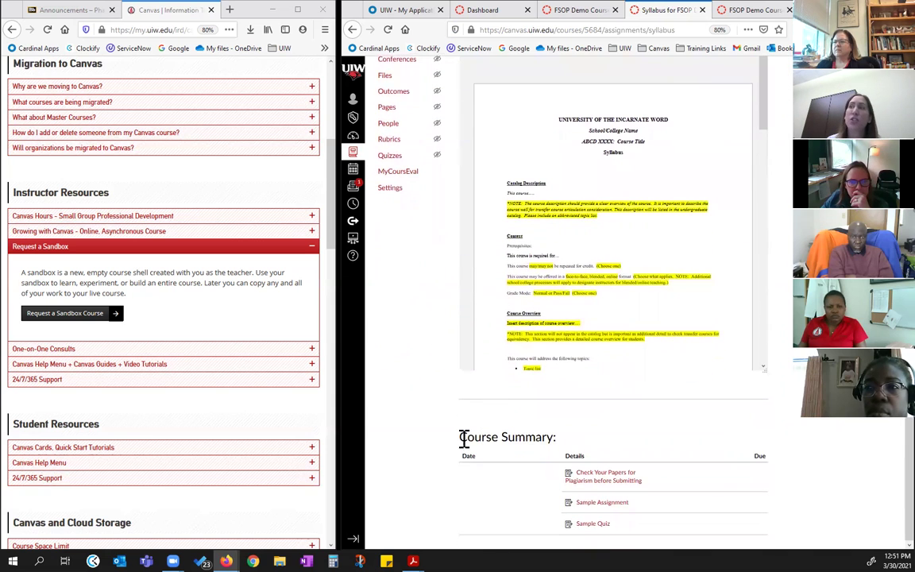
left_click_drag(461, 436, 539, 444)
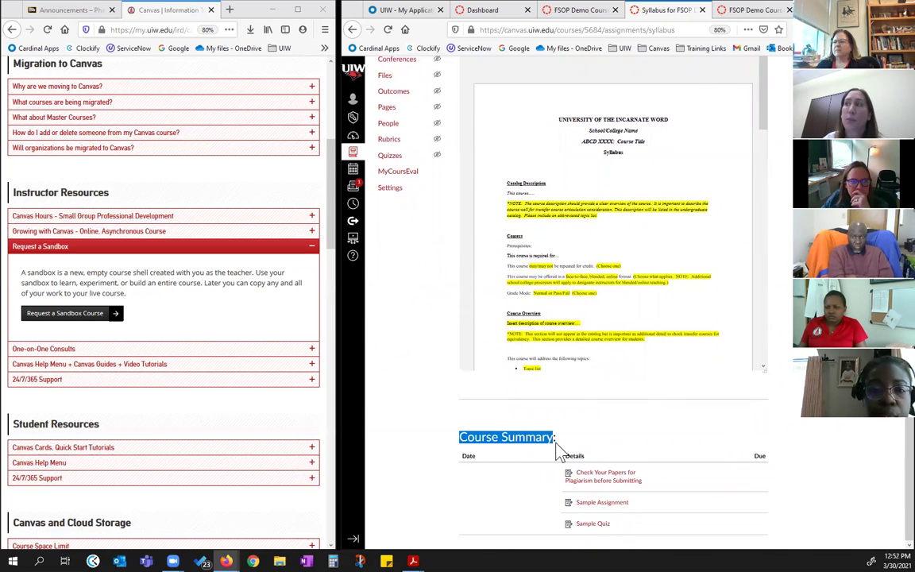
left_click(564, 445)
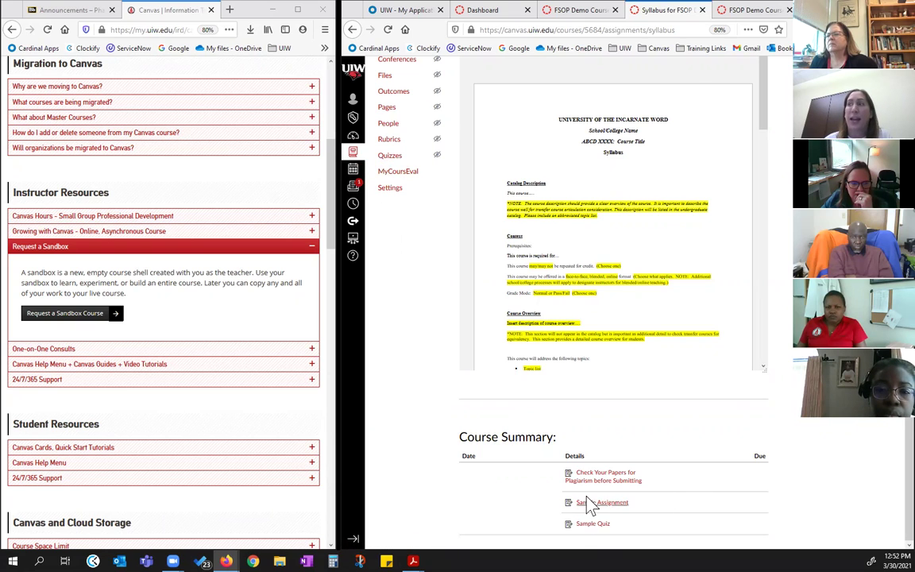
- Open the syllabus of the migrated BBCopy course and examine its Course Summary of assignments, exams and quizzes
left_click(758, 10)
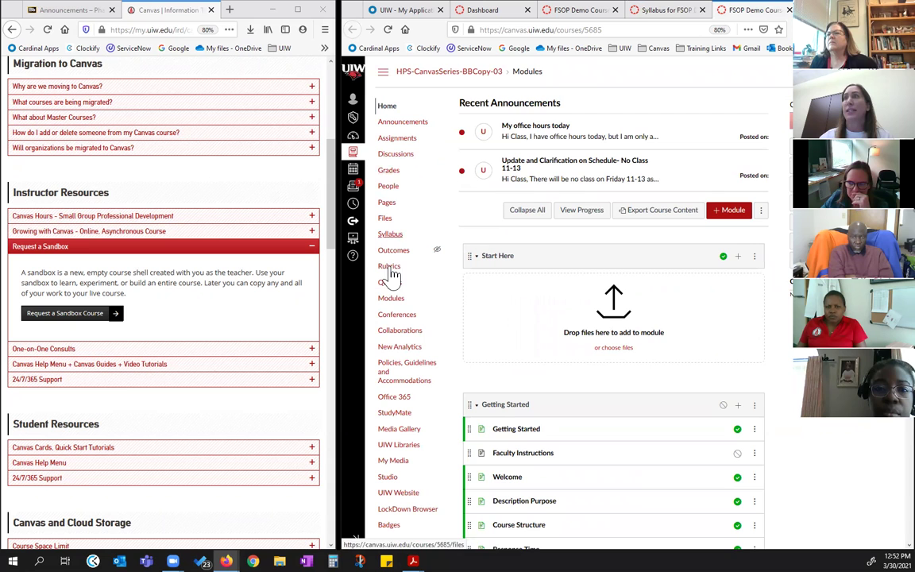
left_click(394, 238)
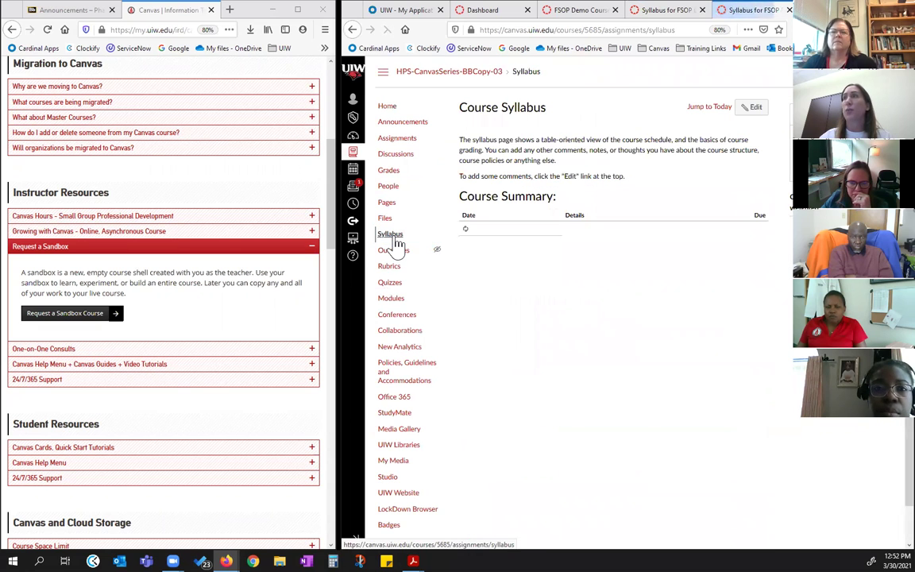
scroll(647, 238, "down", 3)
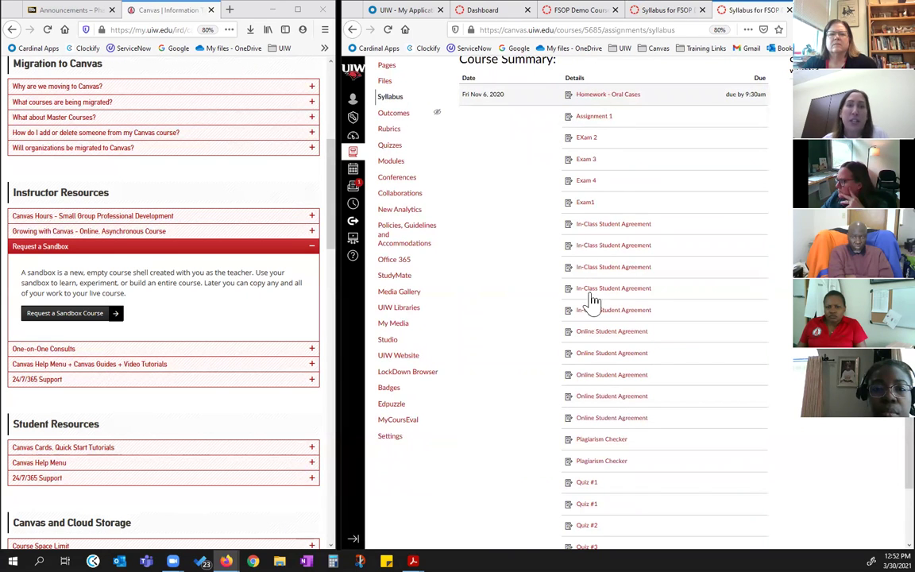
scroll(592, 211, "down", 2)
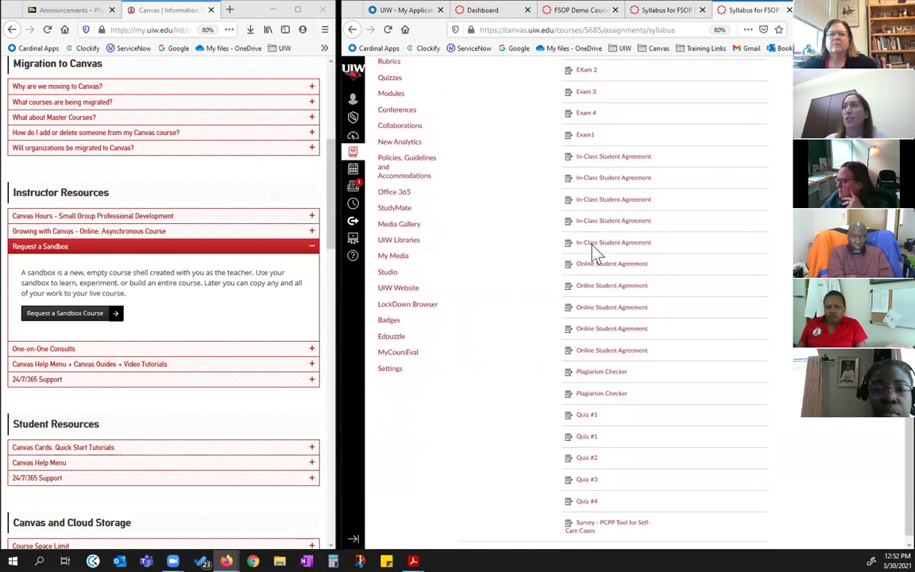
scroll(623, 496, "up", 1)
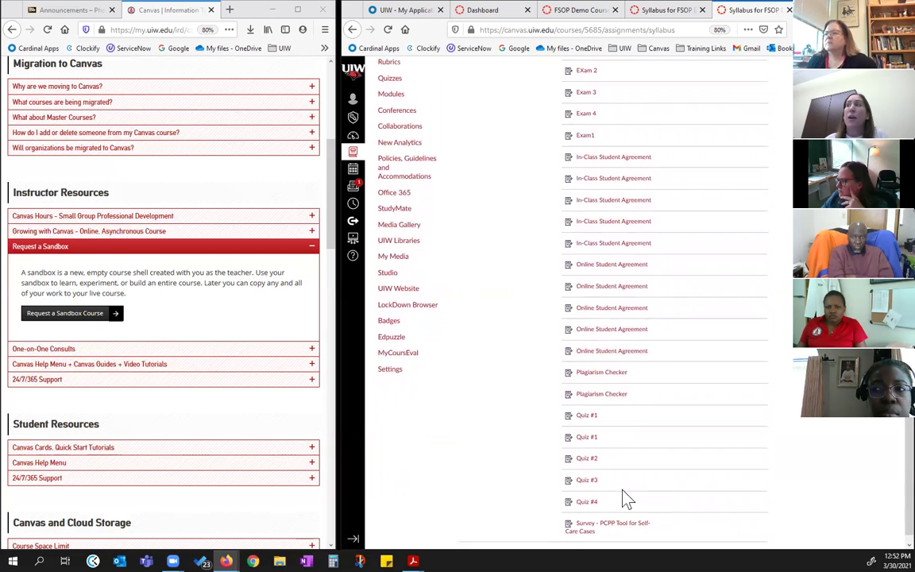
scroll(496, 89, "up", 1)
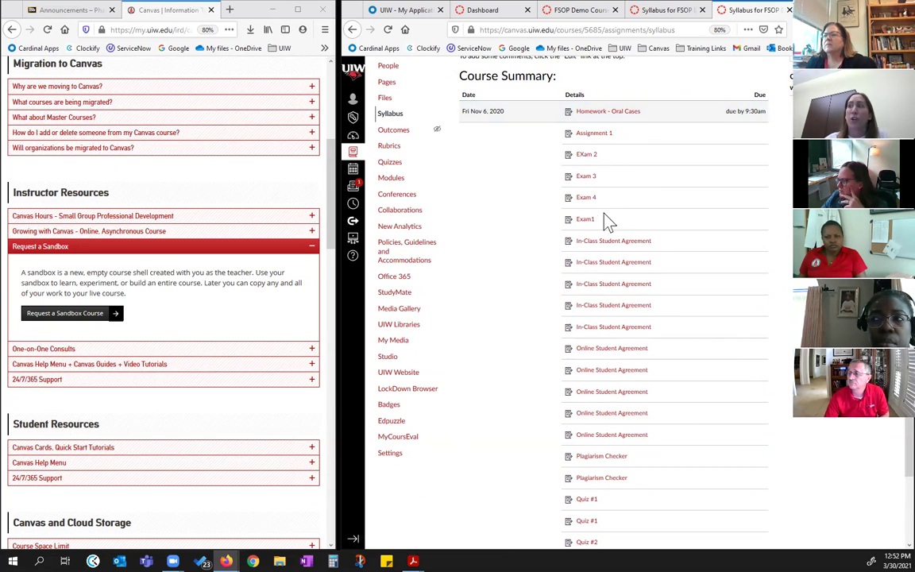
scroll(604, 221, "down", 2)
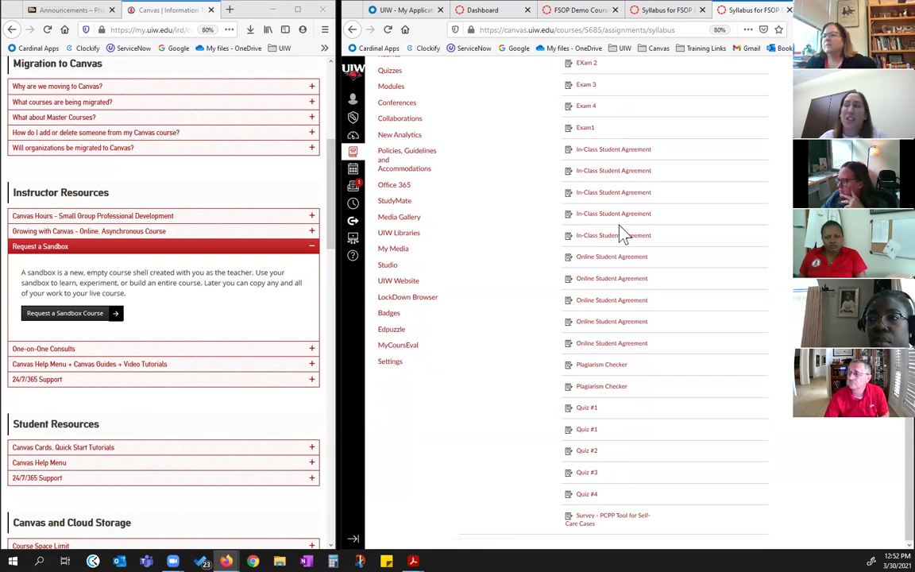
scroll(621, 234, "up", 2)
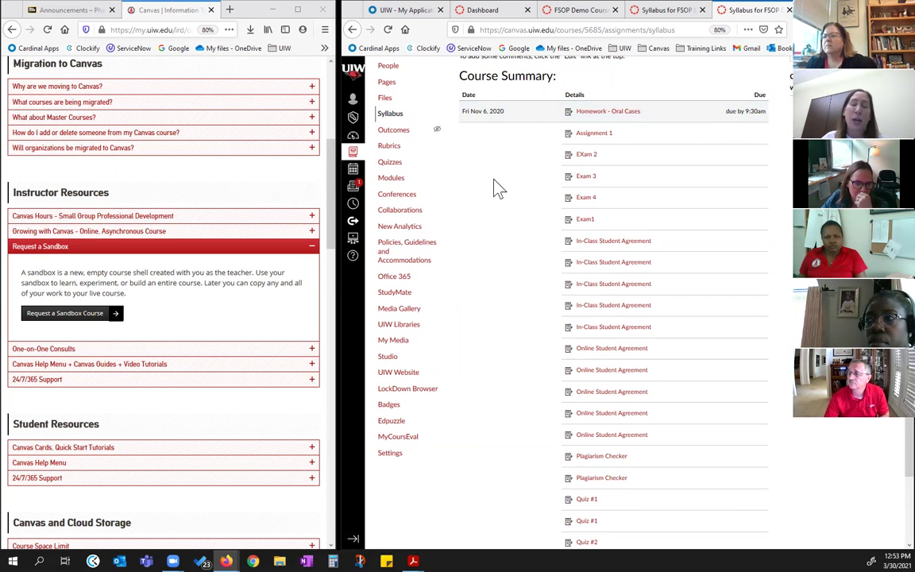
scroll(496, 188, "up", 3)
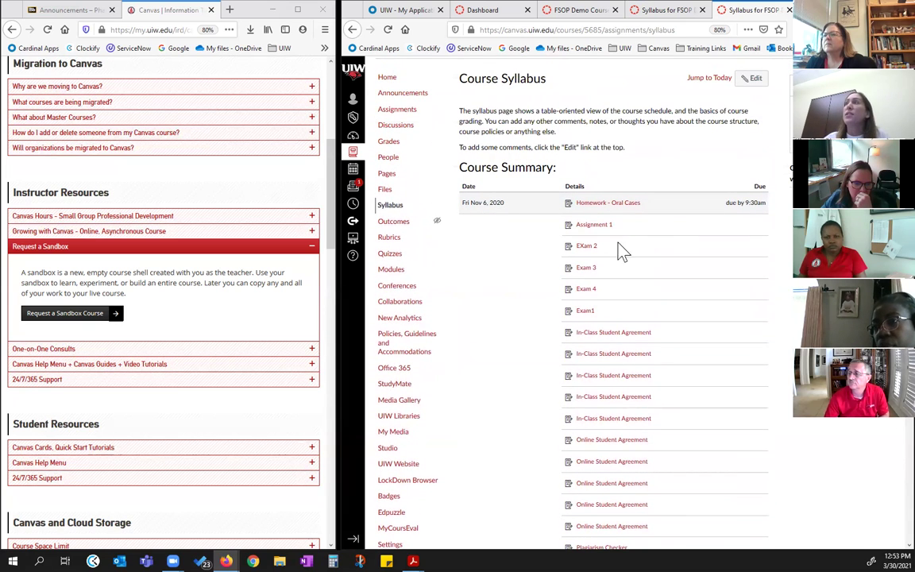
- Switch back to the Blueprint Shell's syllabus and return to that course's home page
left_click(671, 10)
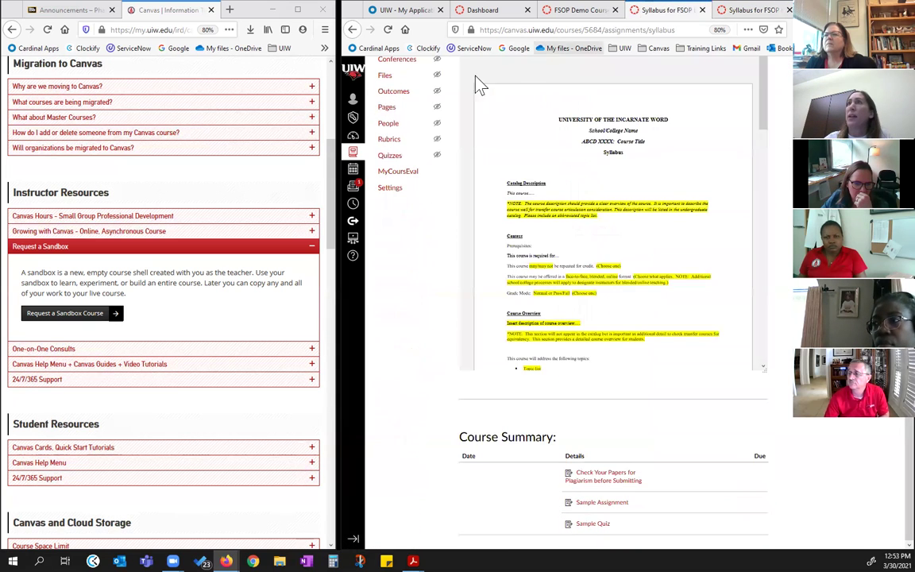
scroll(421, 127, "up", 5)
left_click(388, 106)
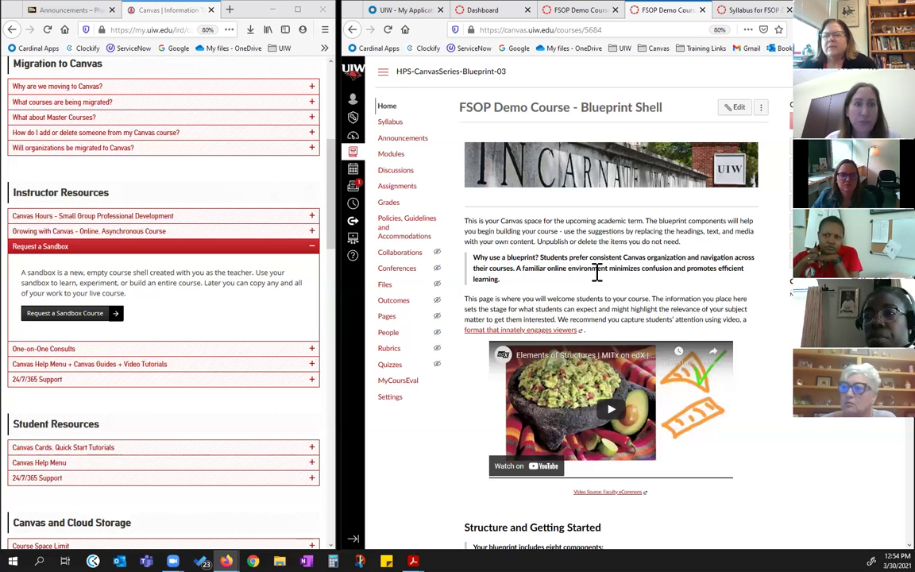
- Open Assignment 1 from the migrated course's syllabus, set its due date to Mar 31 11:59pm for Everyone, and save it
left_click(739, 11)
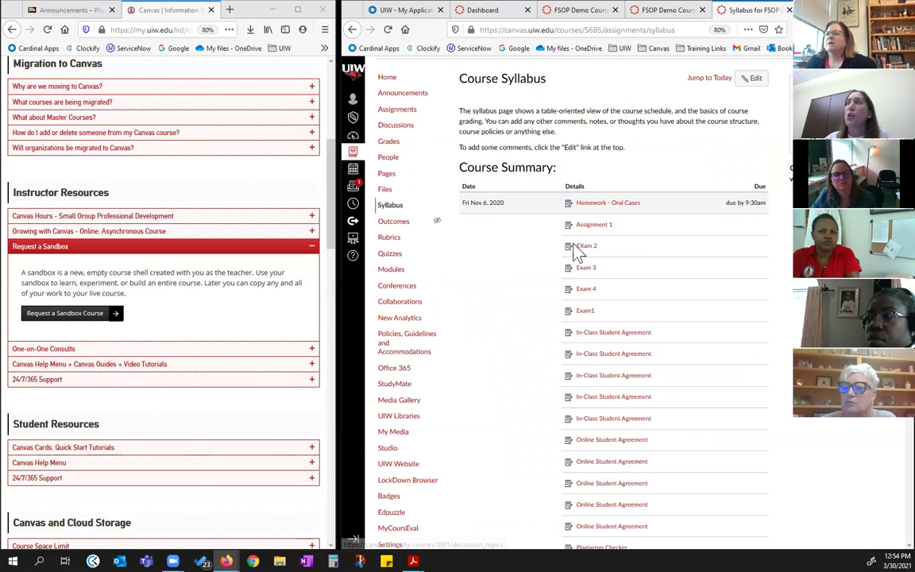
left_click(599, 231)
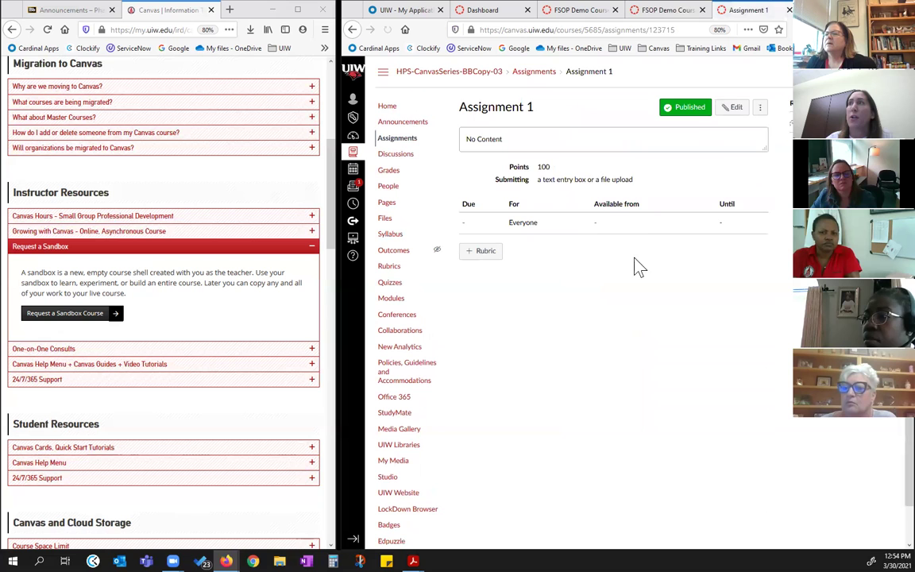
left_click(731, 111)
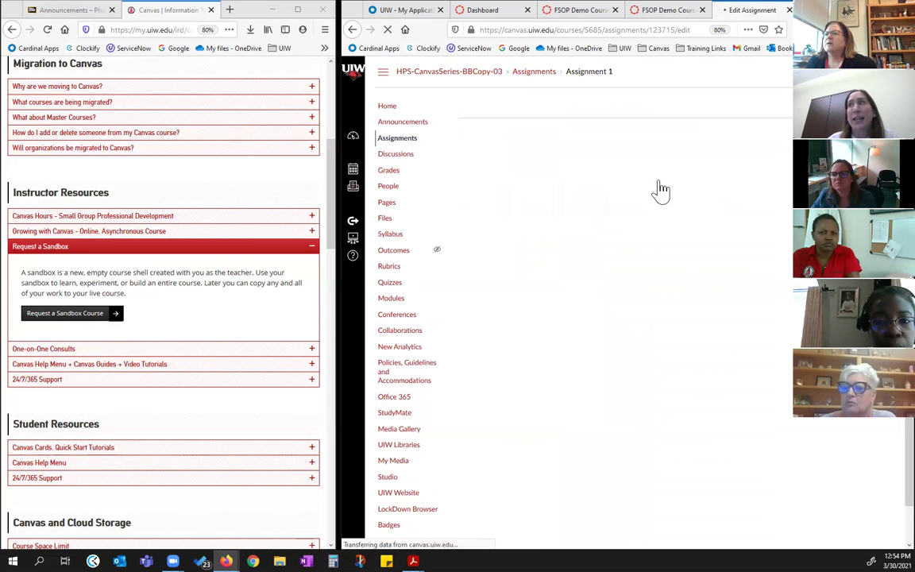
scroll(628, 310, "down", 5)
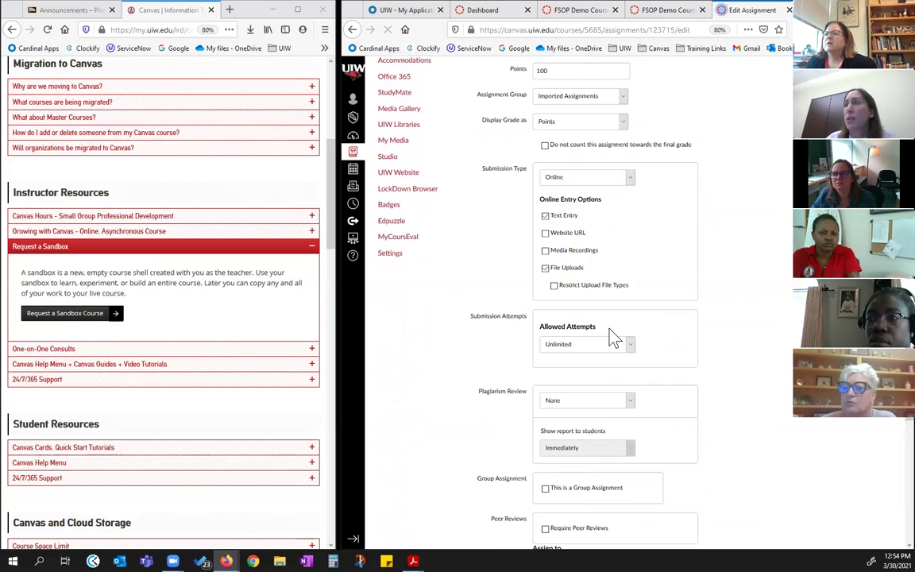
scroll(633, 416, "down", 1)
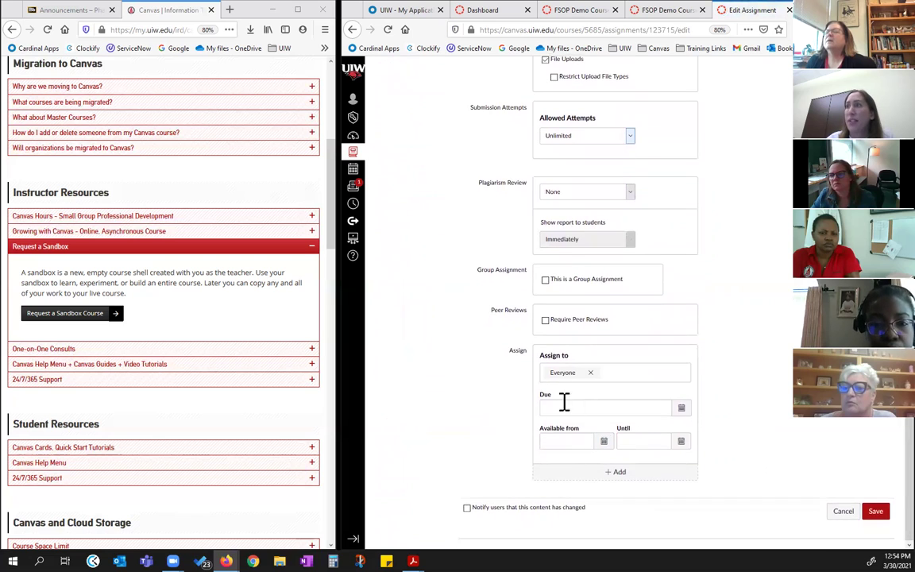
left_click(682, 409)
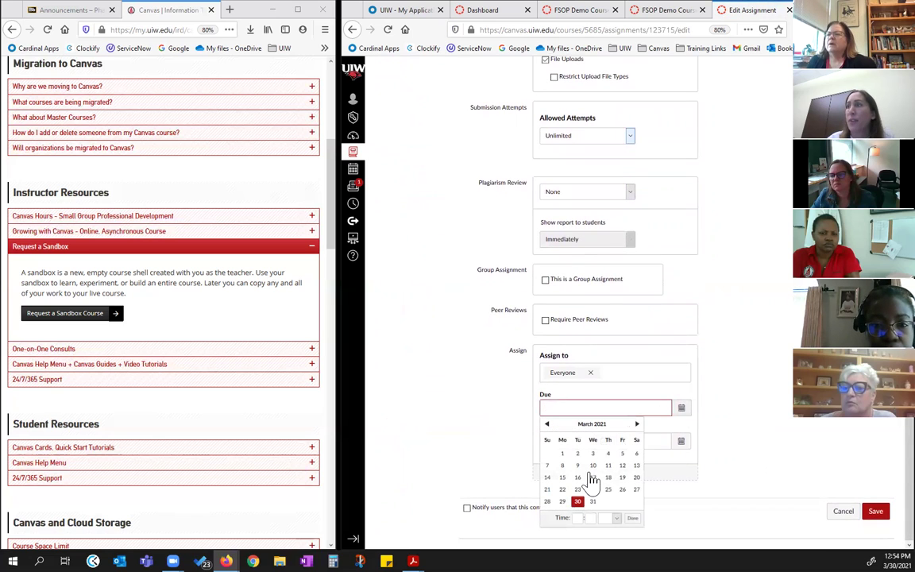
left_click(592, 502)
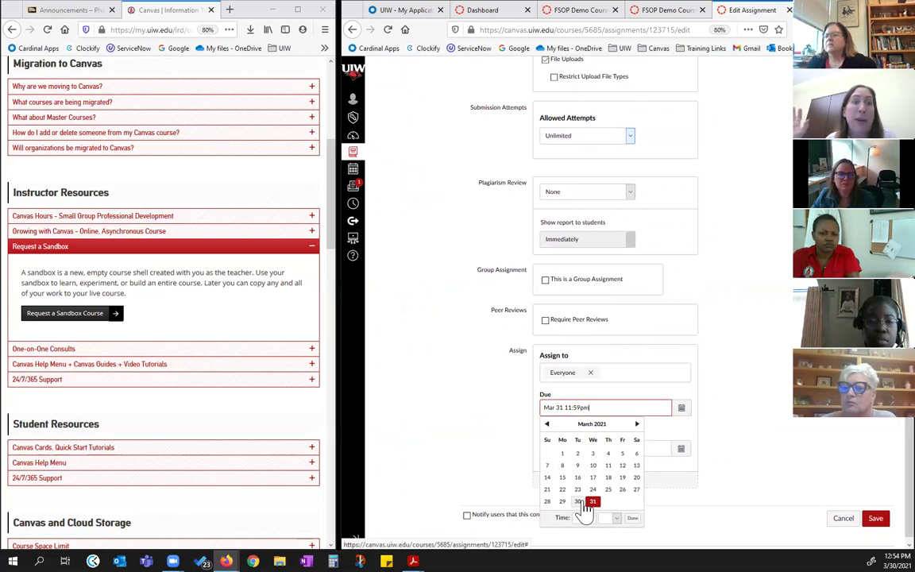
left_click(633, 518)
left_click(875, 518)
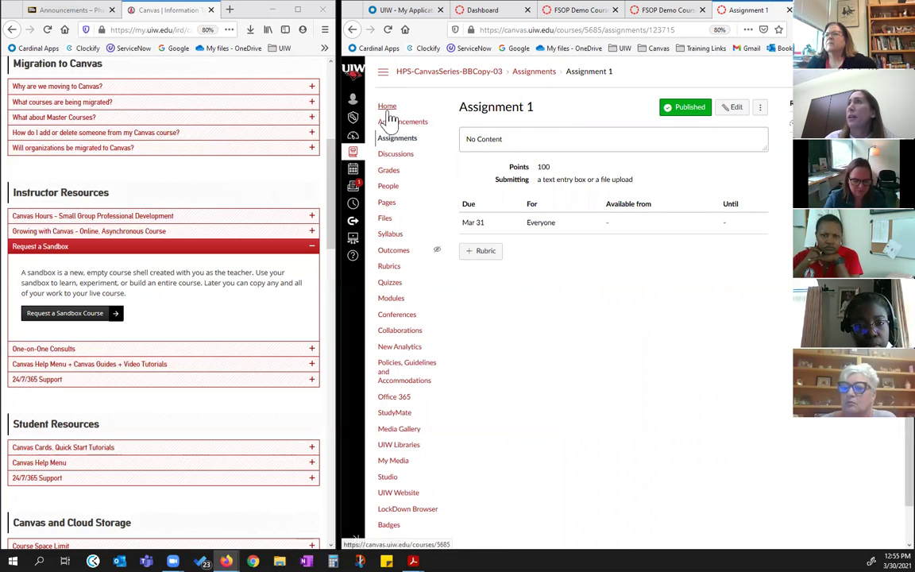
- Reopen the migrated course's syllabus and check the Assignment 1 due date in the Course Summary
left_click(389, 236)
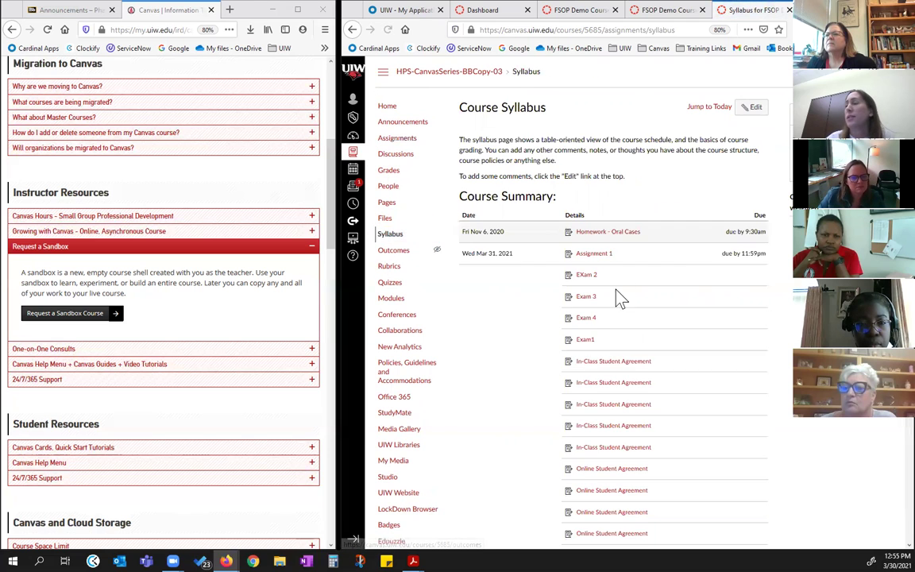
scroll(621, 246, "down", 1)
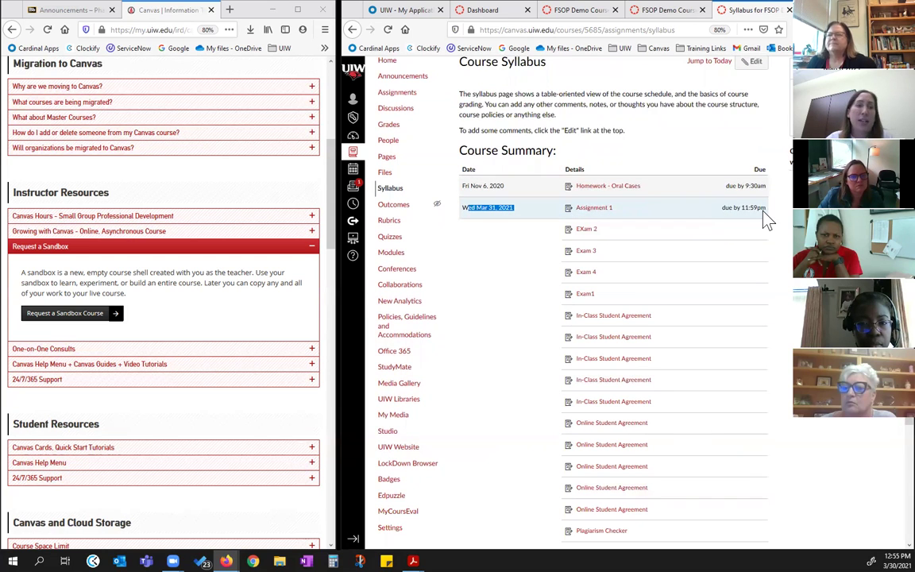
left_click(480, 208)
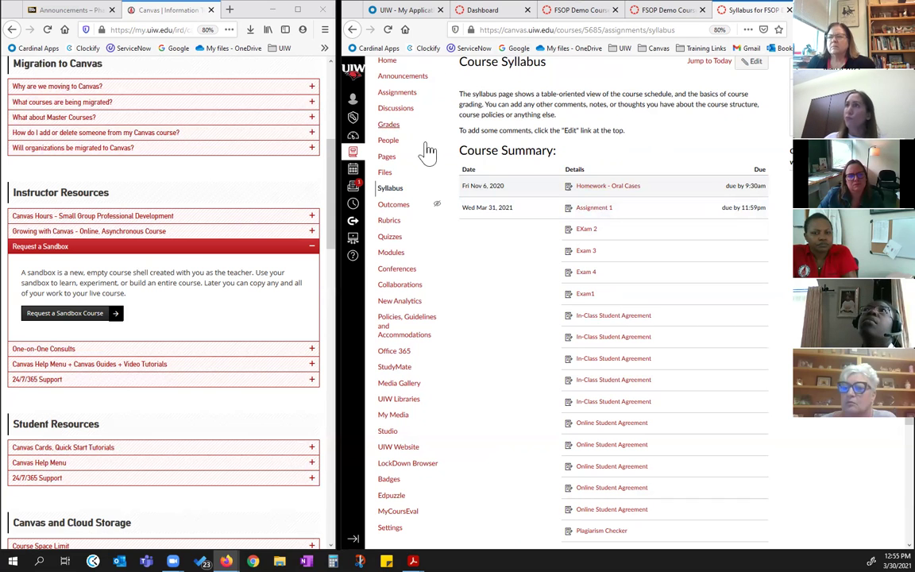
- Open the Blueprint Shell's "Welcome to [Number and Name of Course]!" announcement and bring it up for editing
left_click(661, 12)
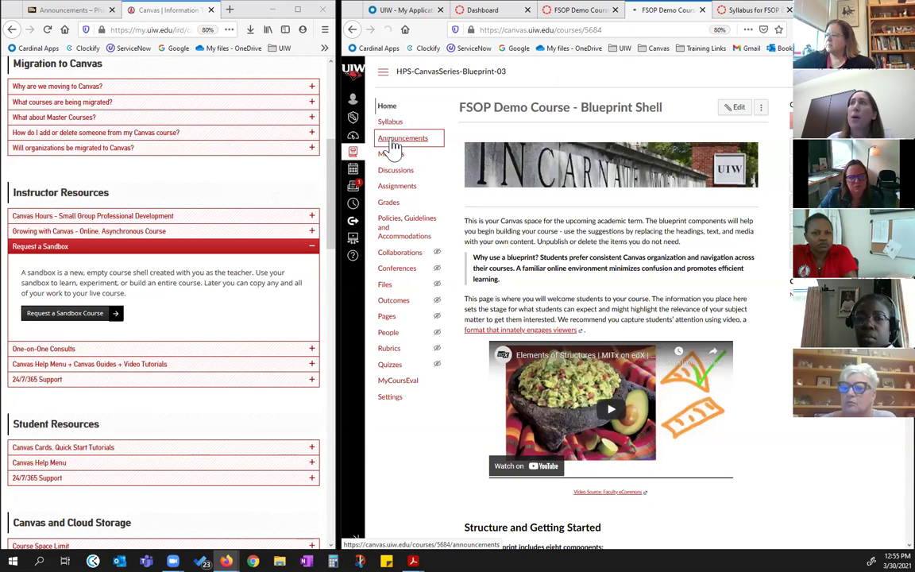
left_click(394, 148)
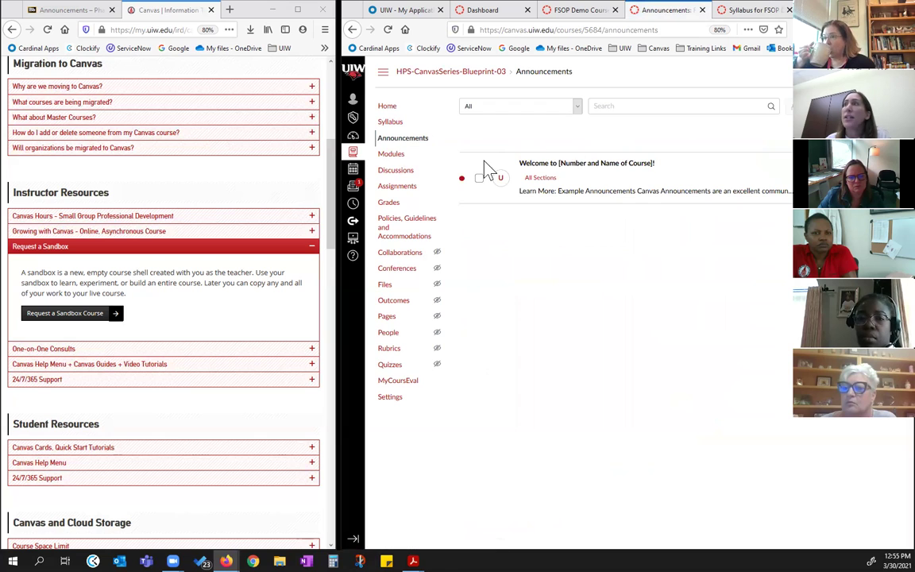
left_click(576, 167)
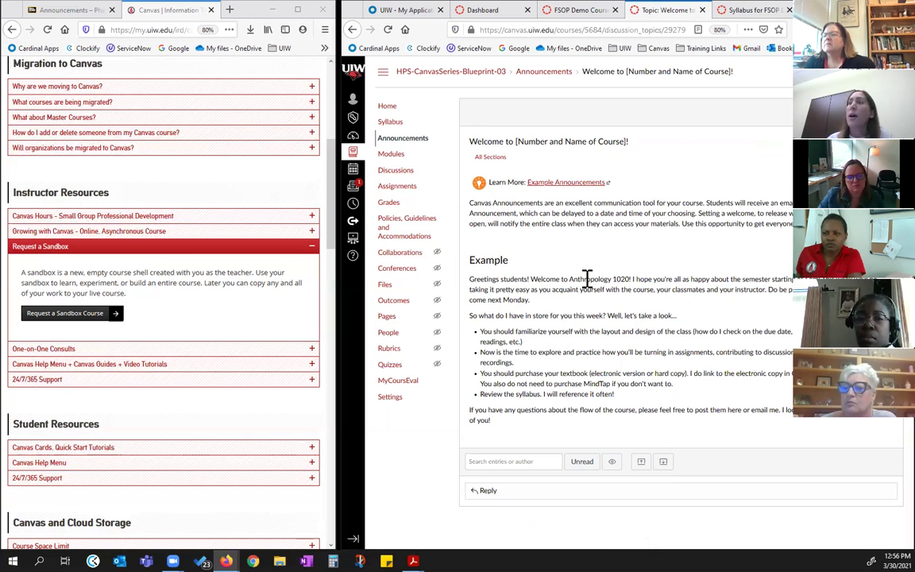
left_click(750, 208)
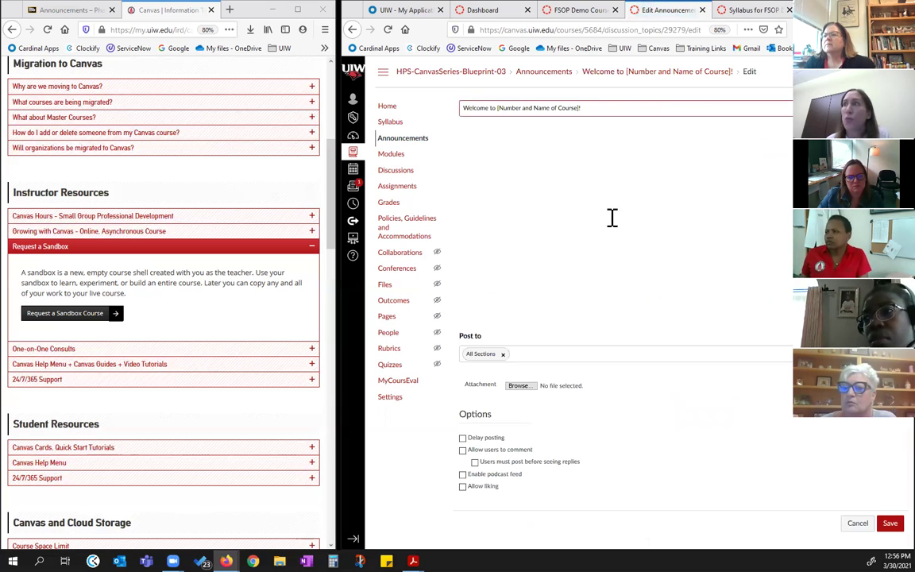
- Review the welcome announcement's text, try delayed posting with the Post At calendar moved to May 2021, and cancel the edit
scroll(639, 223, "down", 1)
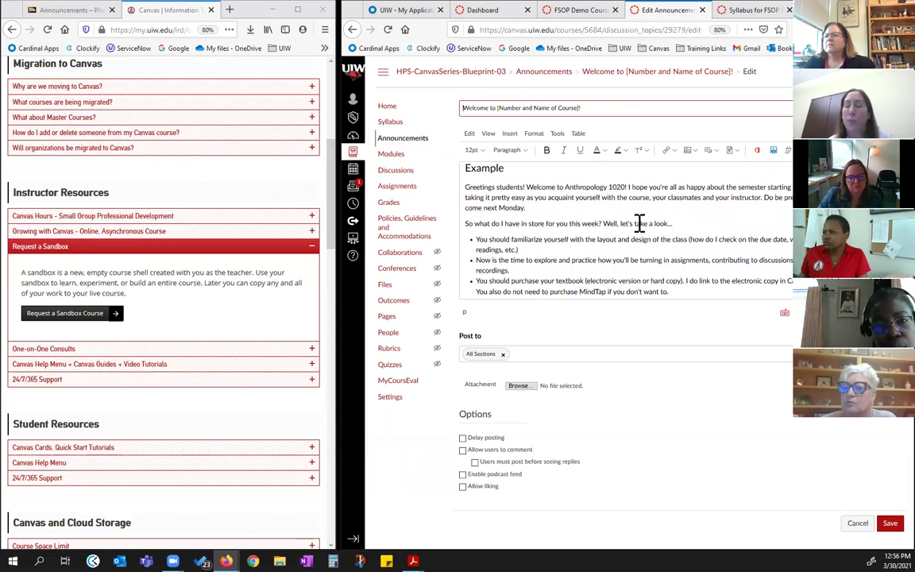
scroll(659, 247, "down", 1)
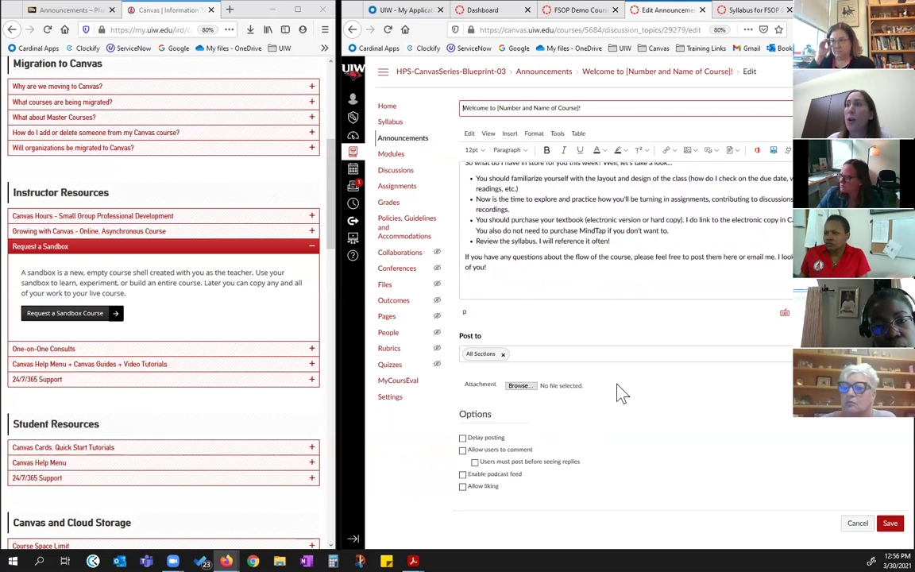
left_click(463, 439)
scroll(650, 405, "down", 1)
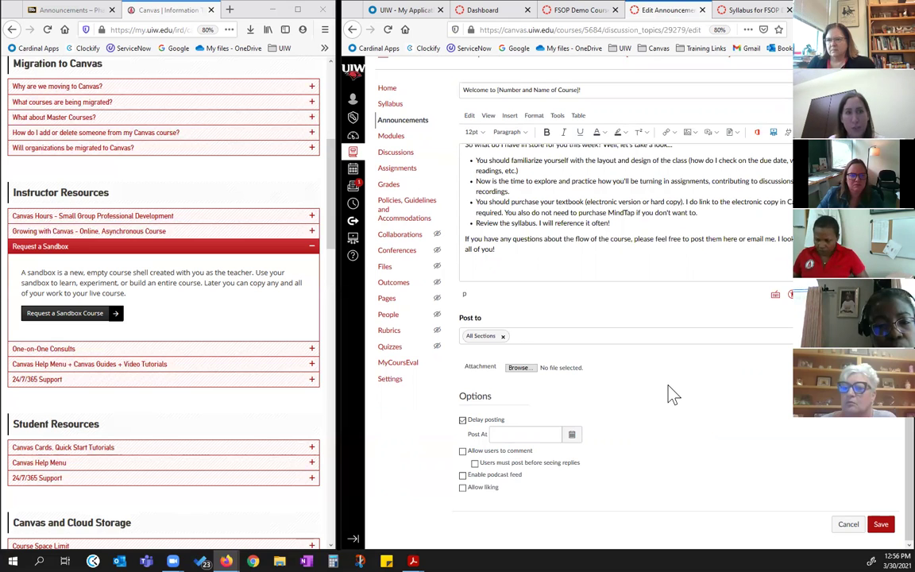
left_click(572, 436)
left_click(586, 322)
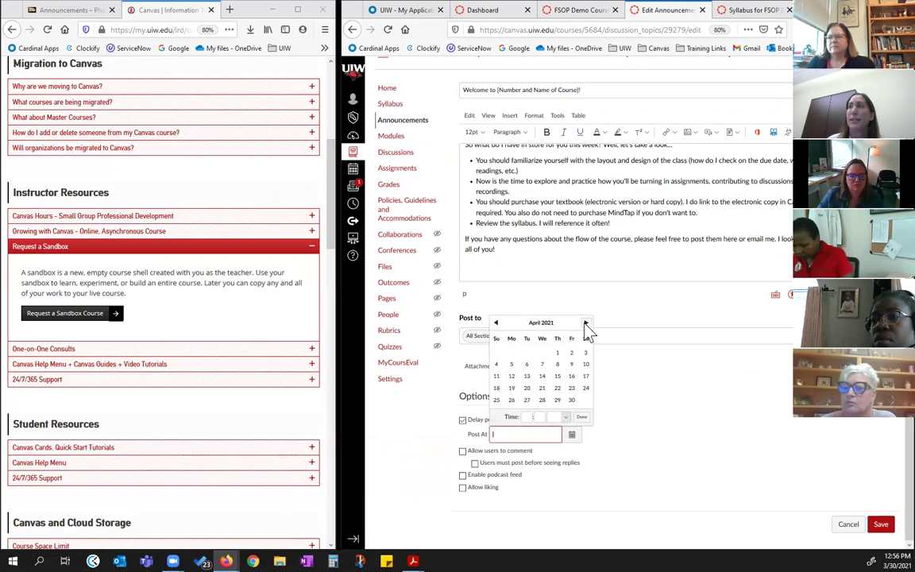
left_click(587, 323)
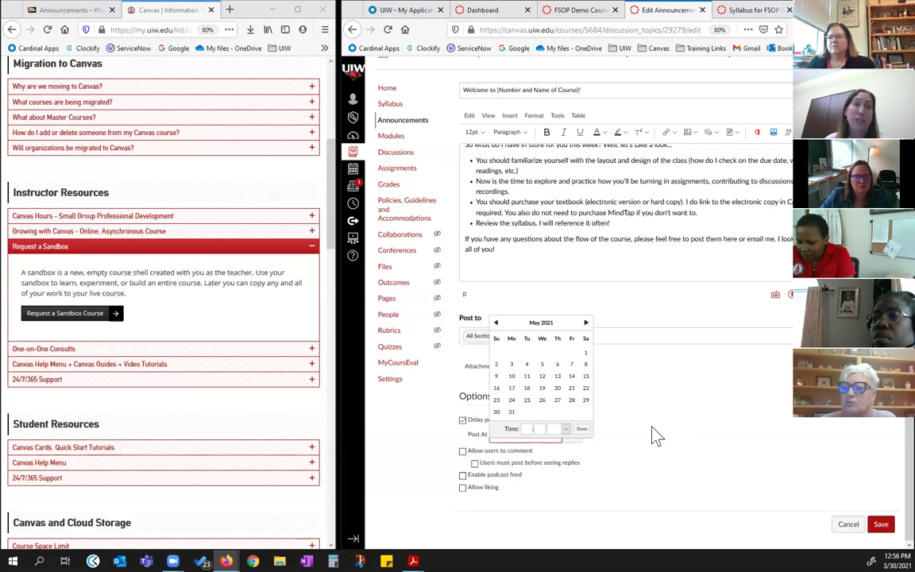
left_click(617, 433)
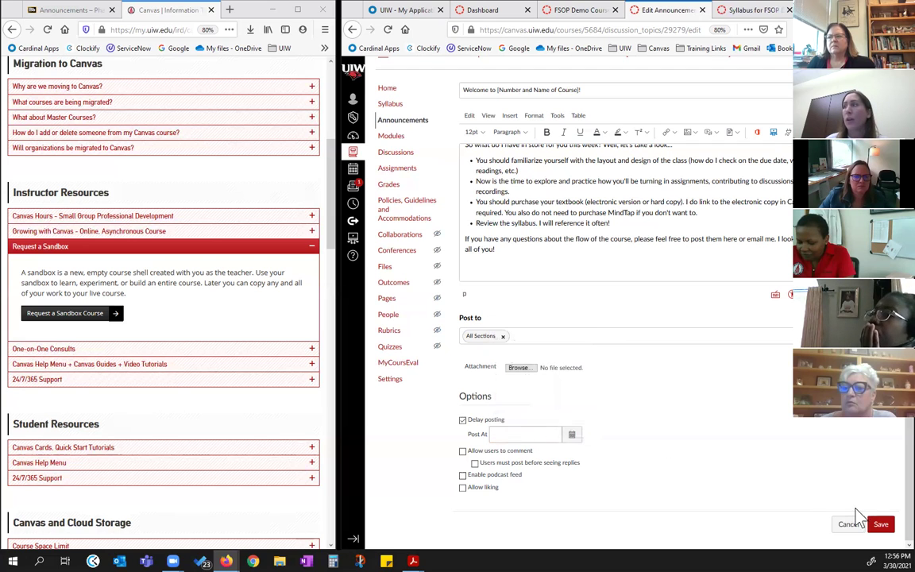
left_click(848, 526)
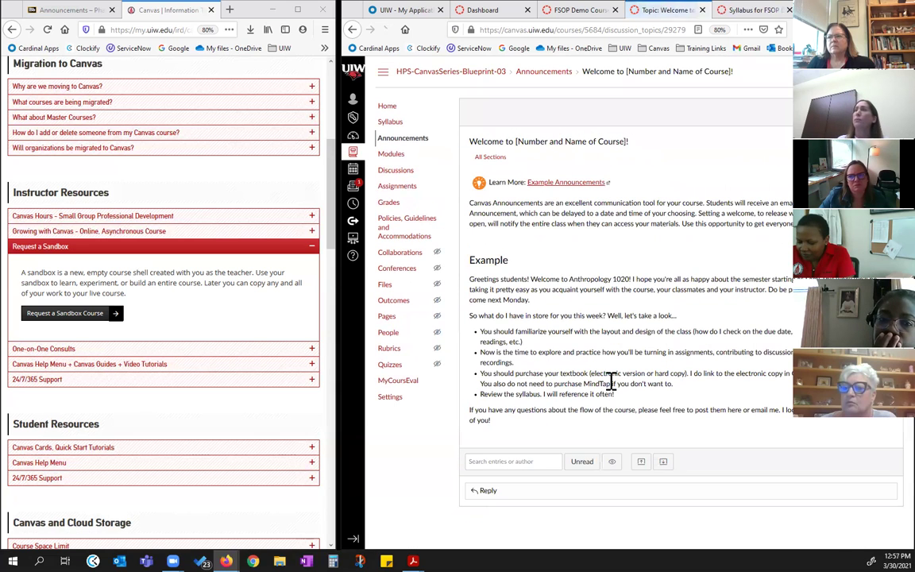
- Open the Blueprint course's modules and review the Description and Overview page followed by the School and Department Policies page
left_click(391, 157)
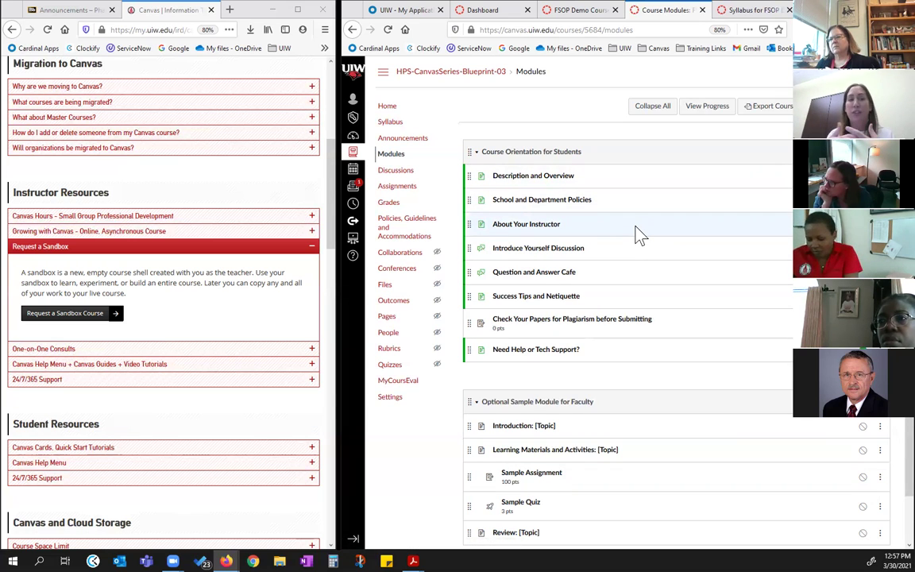
left_click(511, 177)
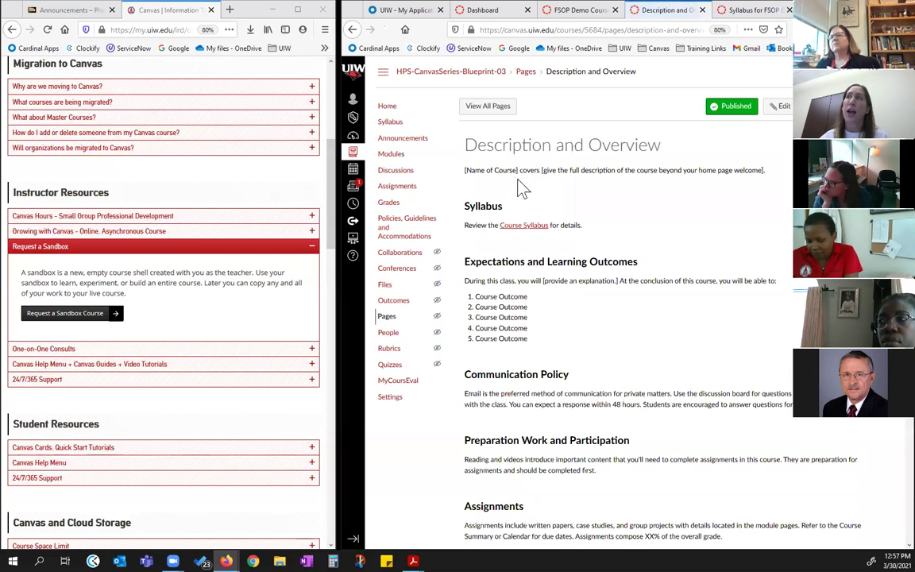
scroll(747, 349, "down", 5)
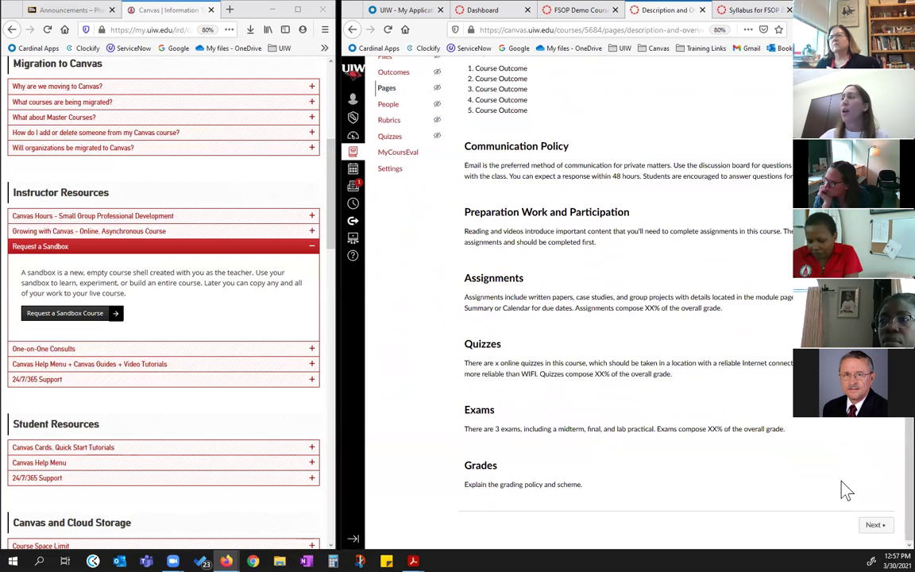
left_click(876, 529)
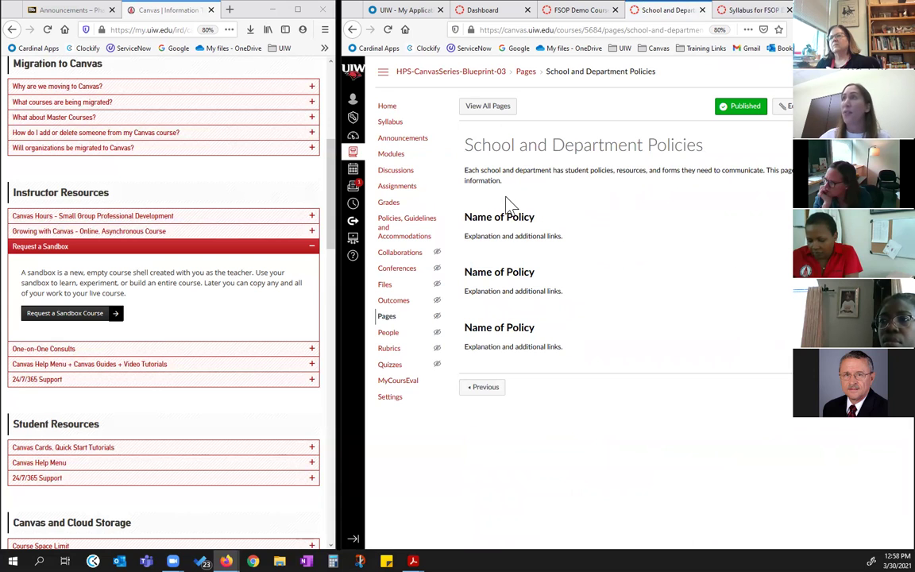
- Unpublish the School and Department Policies page in the Course Orientation for Students module and open that page to check it
left_click(394, 155)
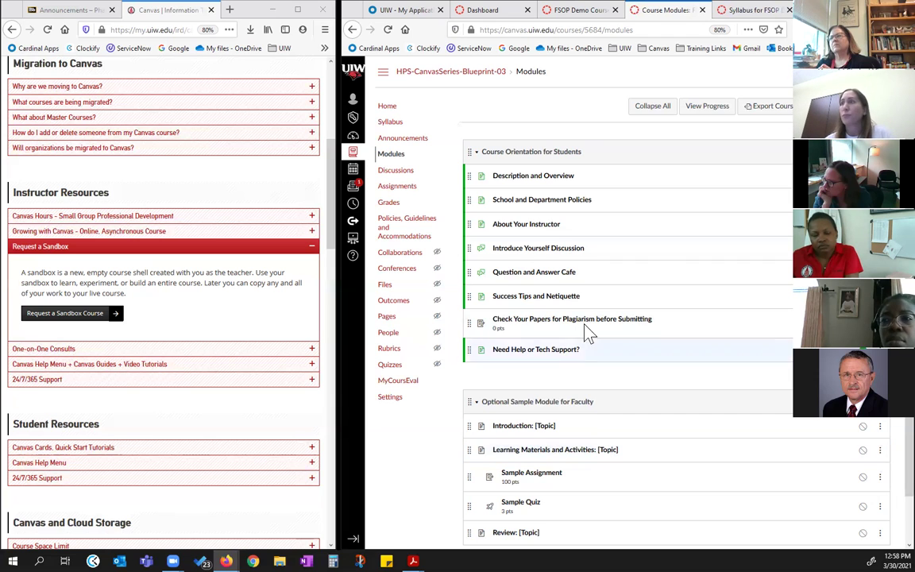
scroll(592, 321, "down", 1)
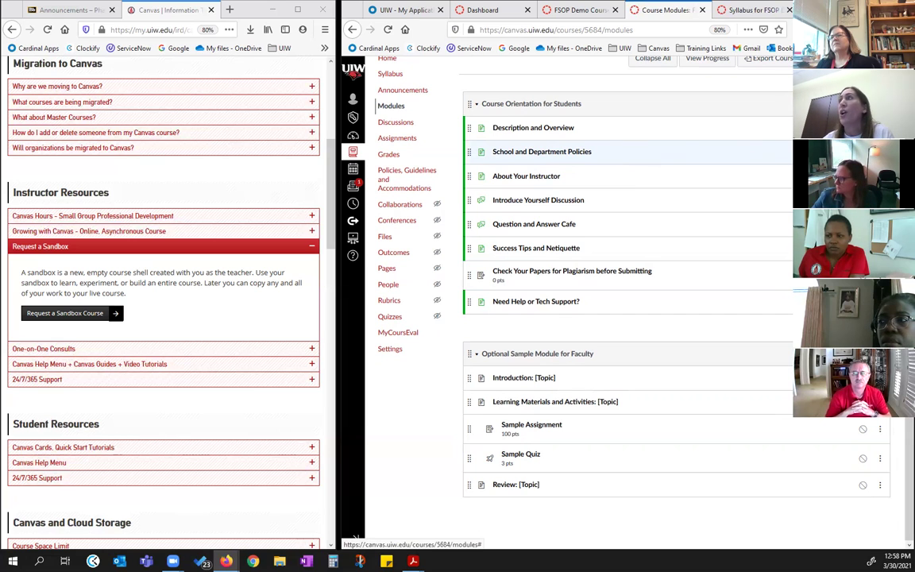
left_click(879, 151)
key("Escape")
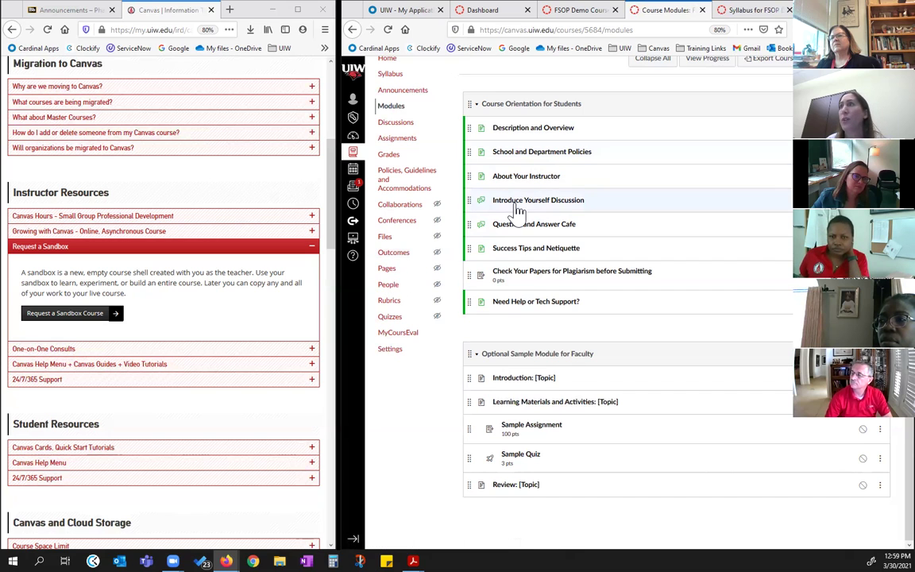
right_click(540, 157)
key("Escape")
left_click(547, 156)
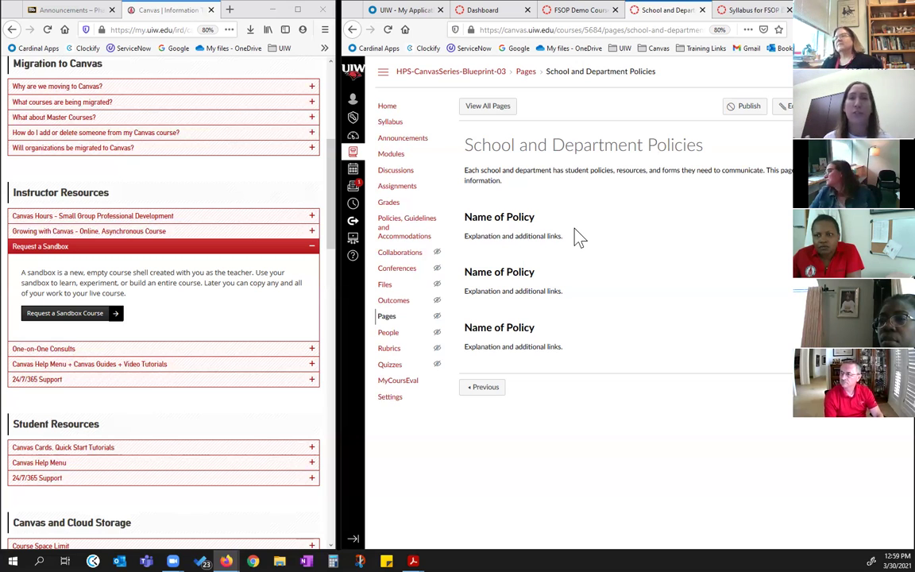
- Return to the modules and go through About Your Instructor, Introduce Yourself Discussion, and Question and Answer Cafe
left_click(393, 154)
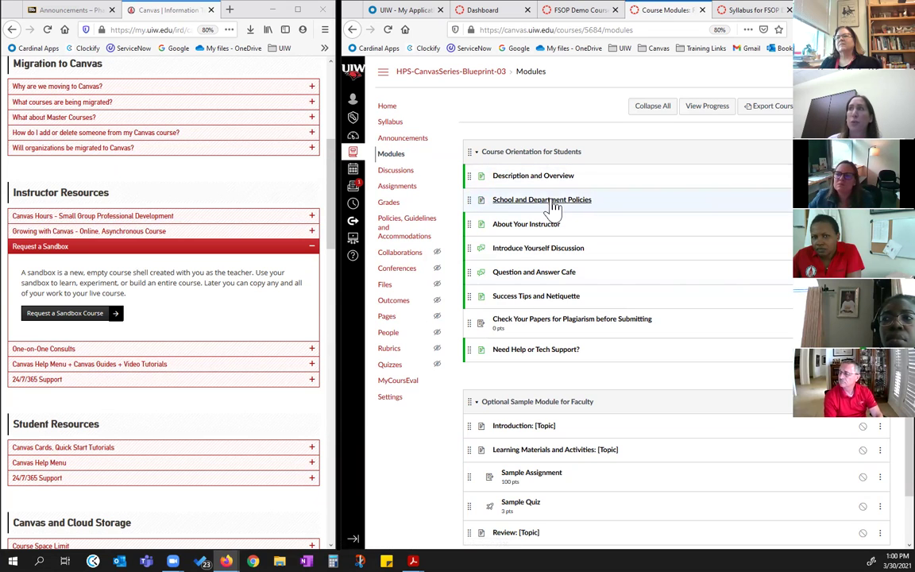
left_click(540, 227)
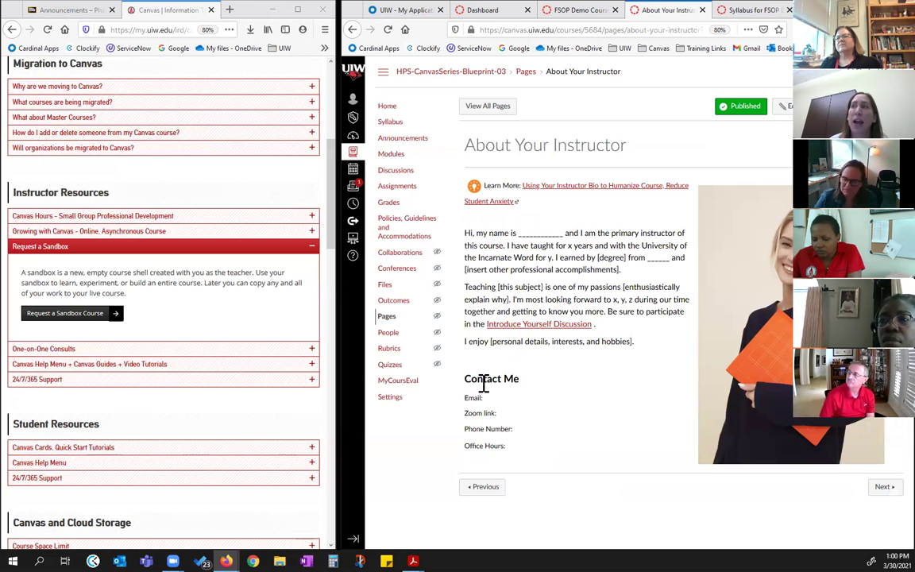
left_click(888, 493)
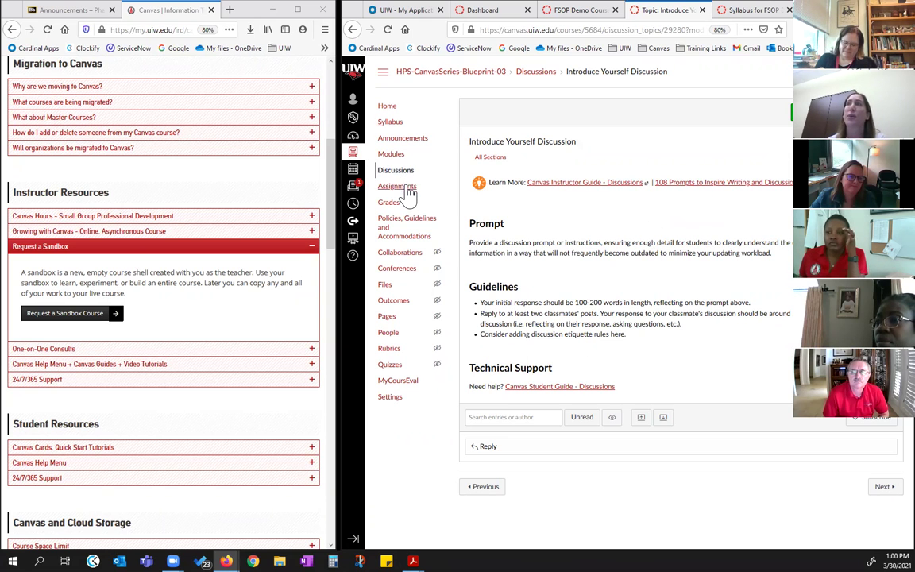
left_click(885, 487)
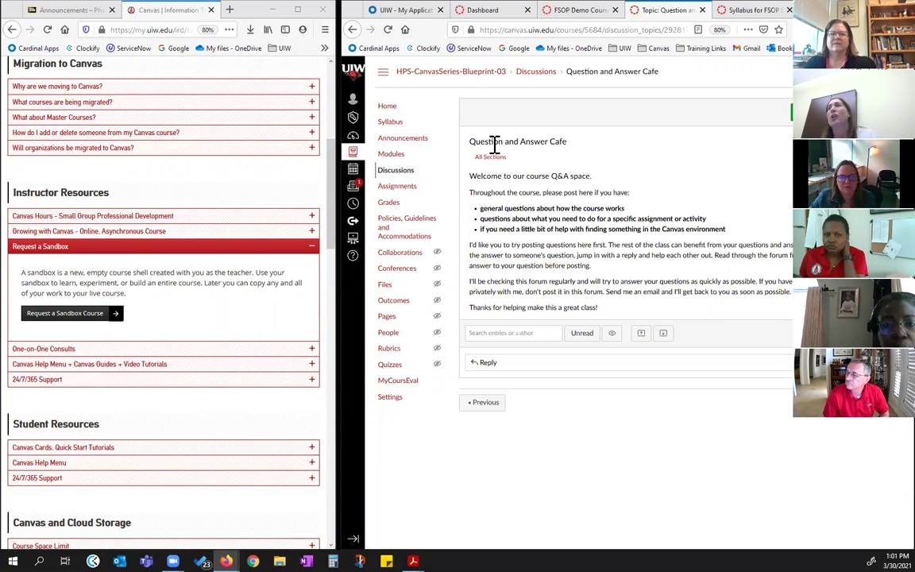
- Open the Canvas Overview and Resources course from the dashboard in a separate tab and display its announcements
left_click(499, 9)
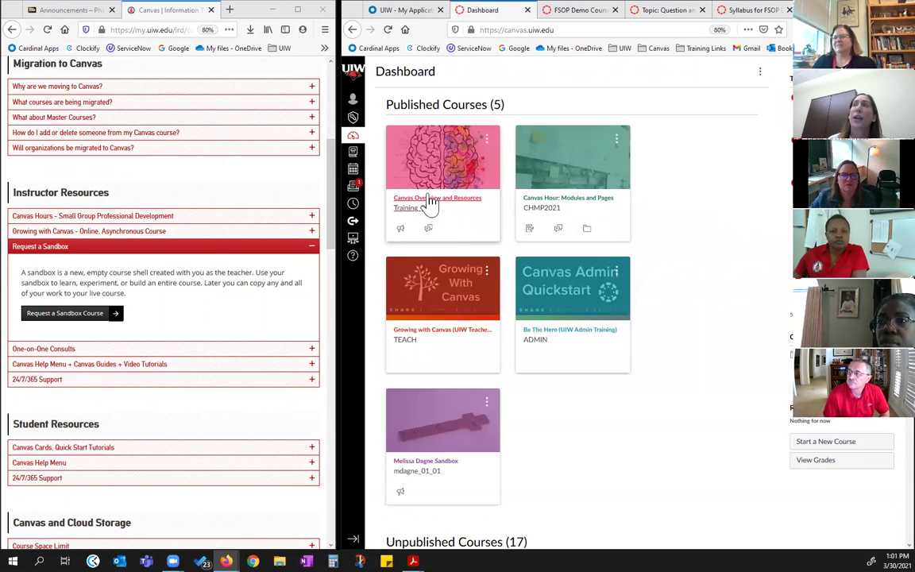
right_click(430, 208)
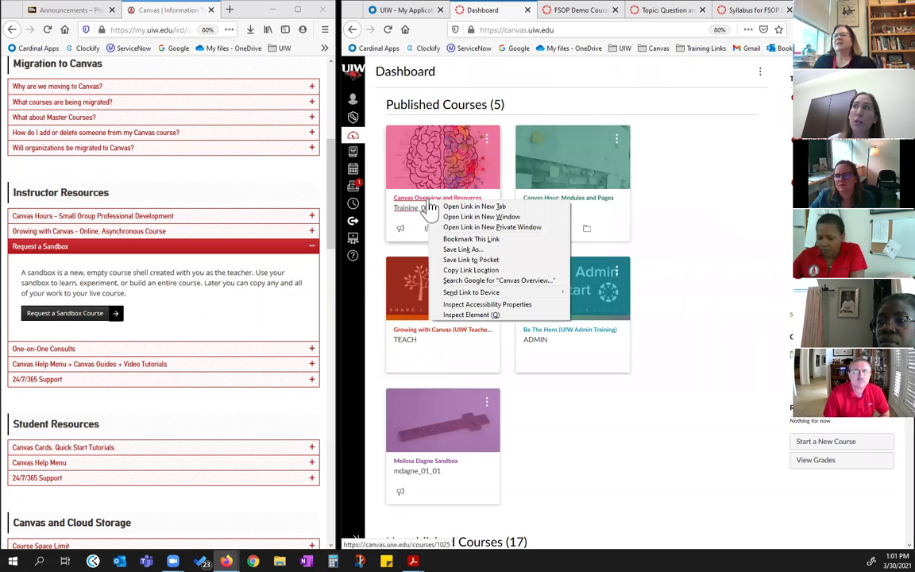
left_click(469, 213)
left_click(530, 11)
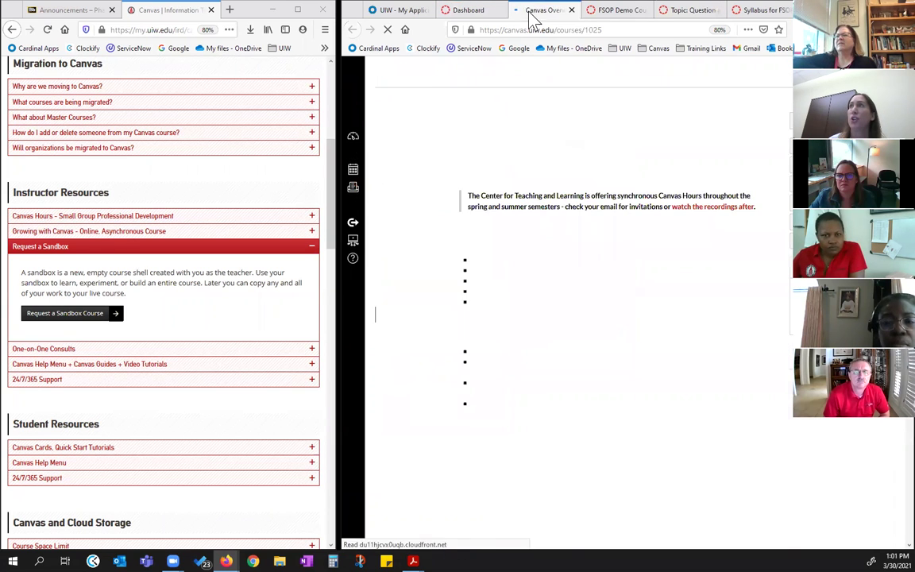
left_click(405, 128)
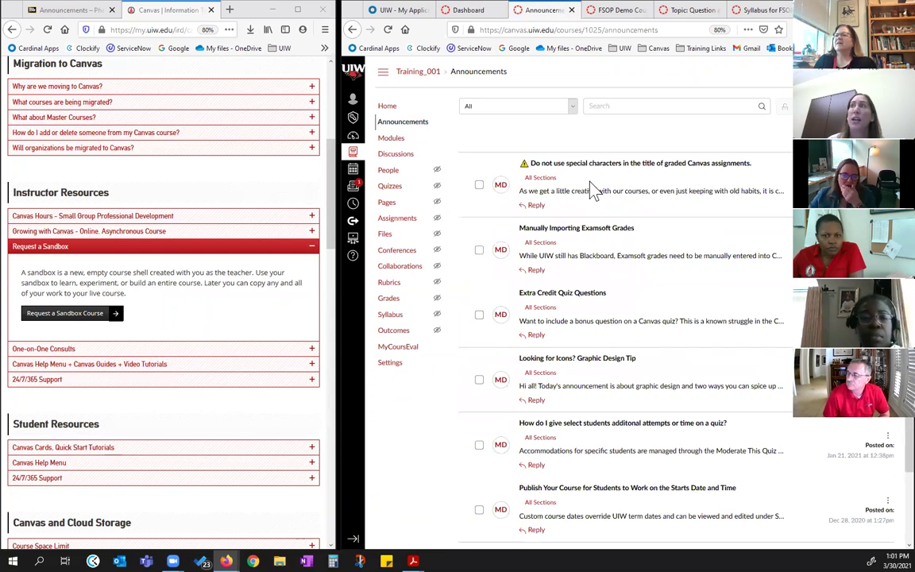
- Look through the training course's announcements, close that course, and return to the Blueprint's Question and Answer Cafe
scroll(556, 207, "down", 2)
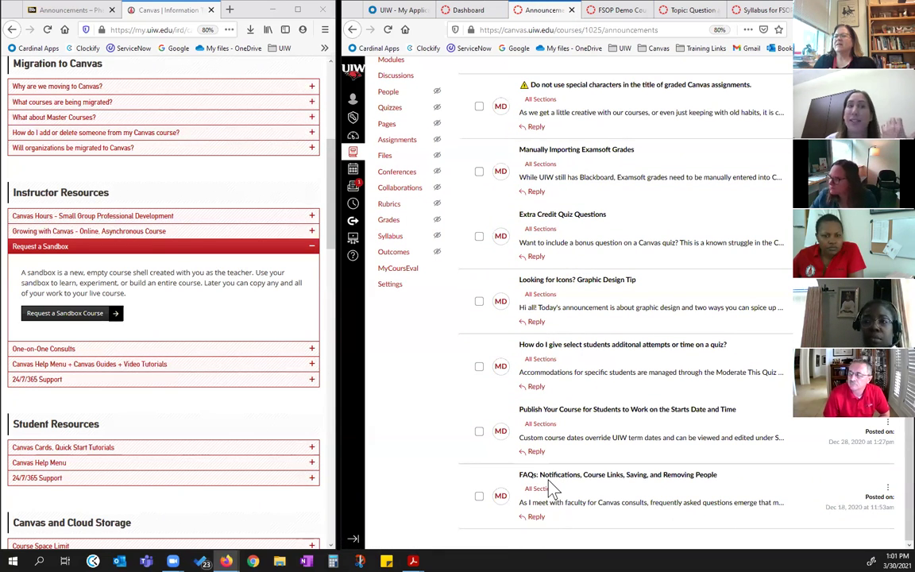
mouse_move(544, 490)
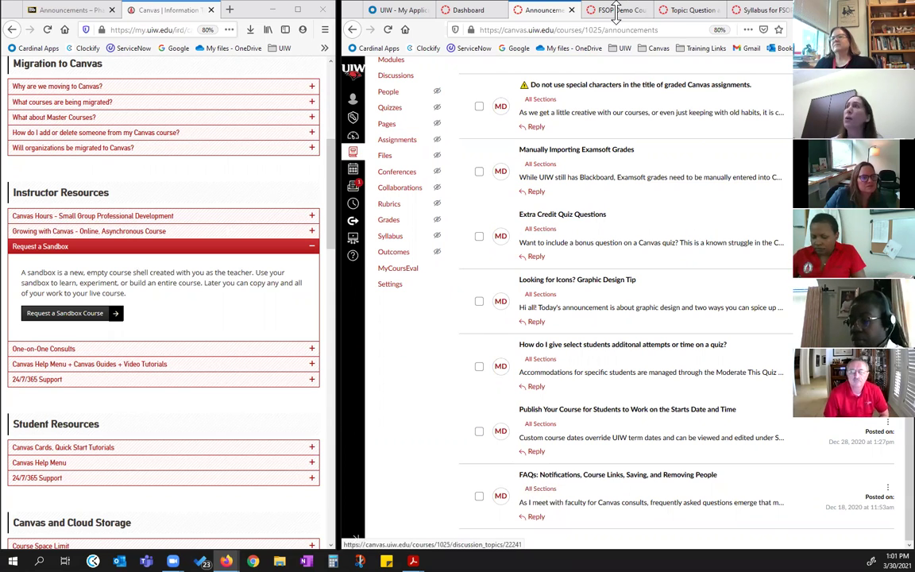
left_click(570, 11)
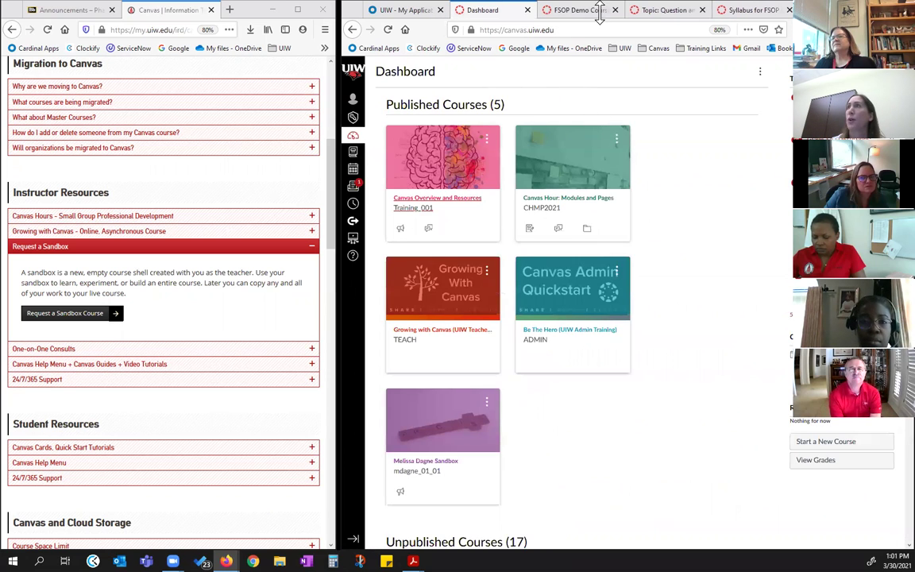
left_click(655, 12)
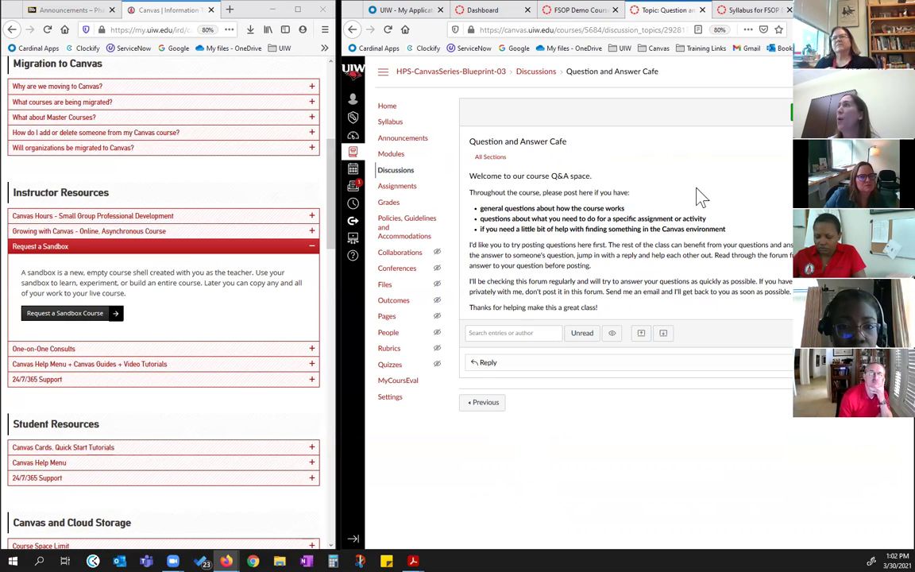
- Continue to the Success Tips and Netiquette page and on to the Check Your Papers for Plagiarism before Submitting assignment
left_click(888, 420)
scroll(645, 242, "down", 2)
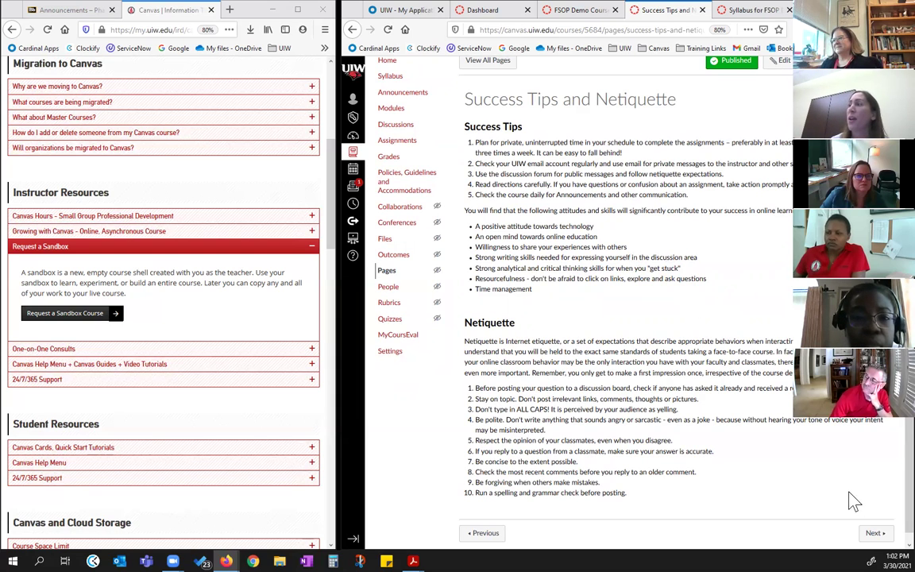
left_click(874, 533)
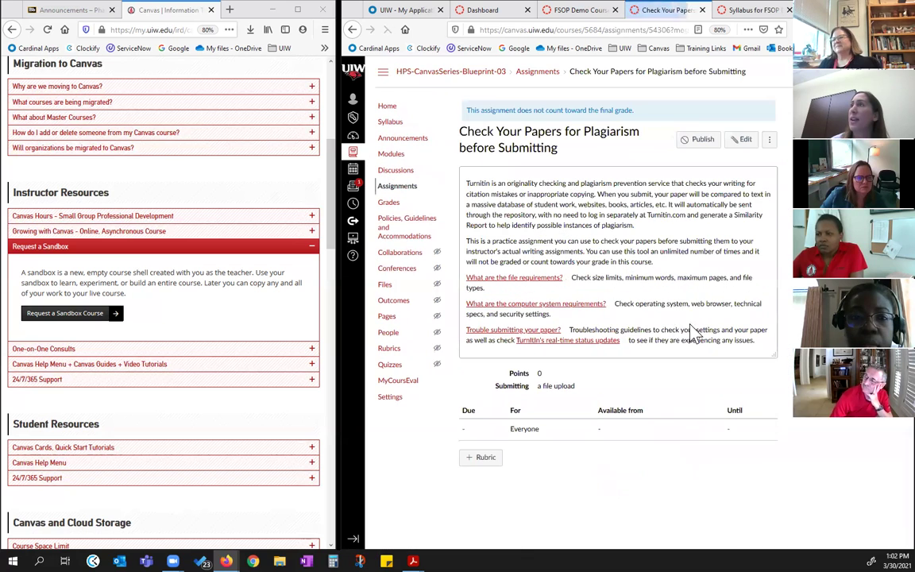
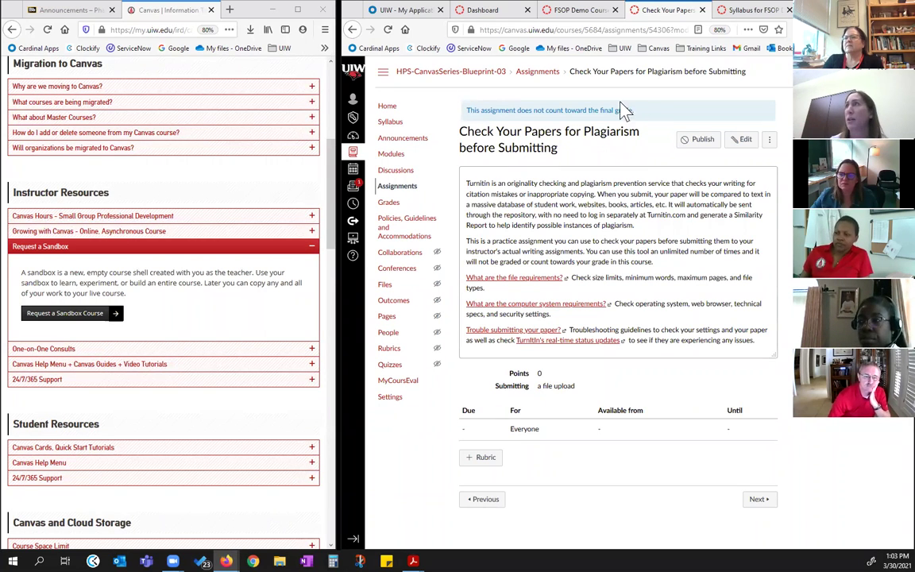
- Review the Need Help or Tech Support? page and highlight the Canvas Support Hotline number in the global Help resources
left_click(759, 499)
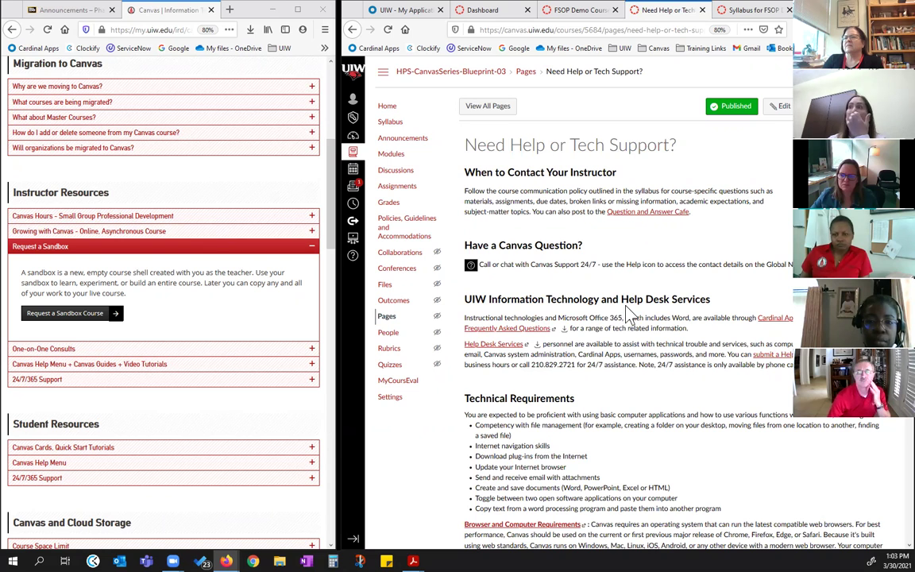
scroll(618, 314, "down", 1)
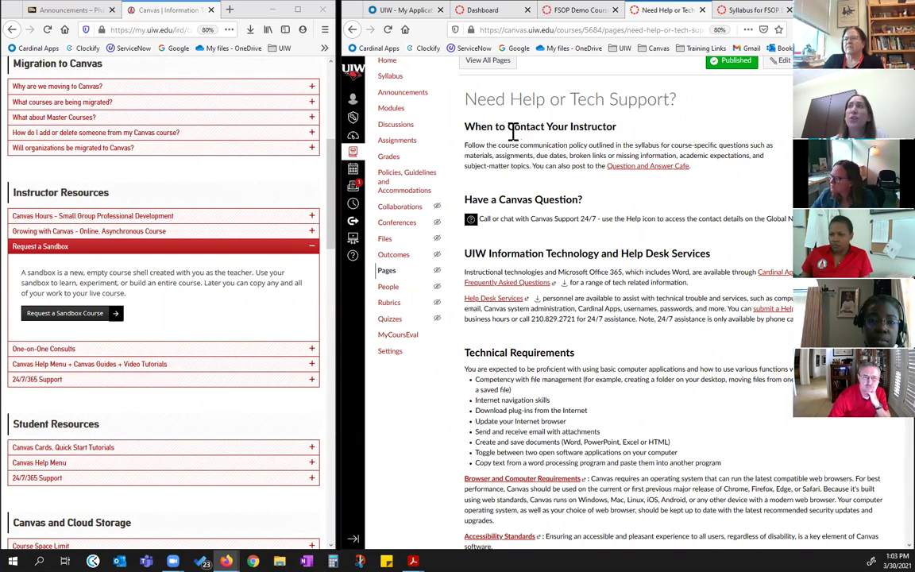
left_click_drag(478, 146, 547, 157)
left_click(548, 156)
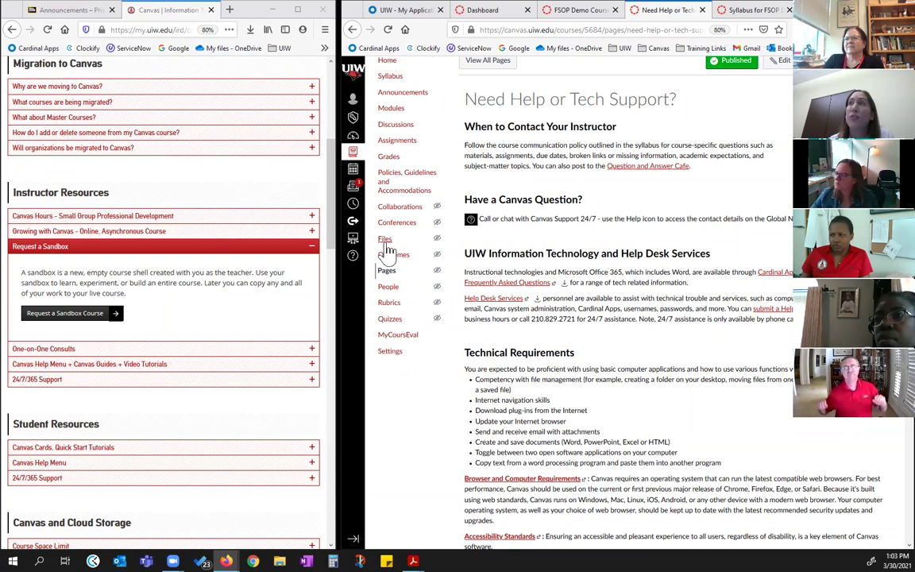
left_click(353, 255)
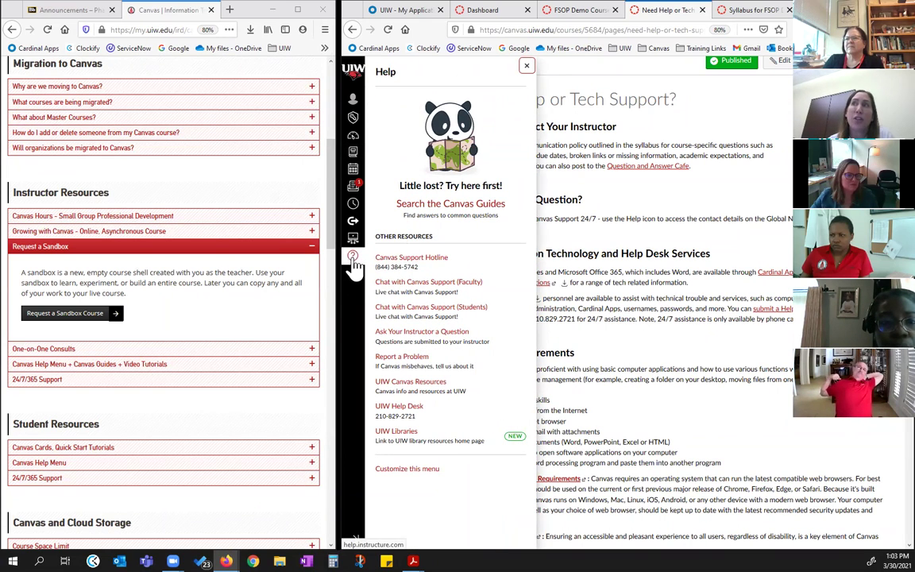
left_click_drag(377, 267, 421, 276)
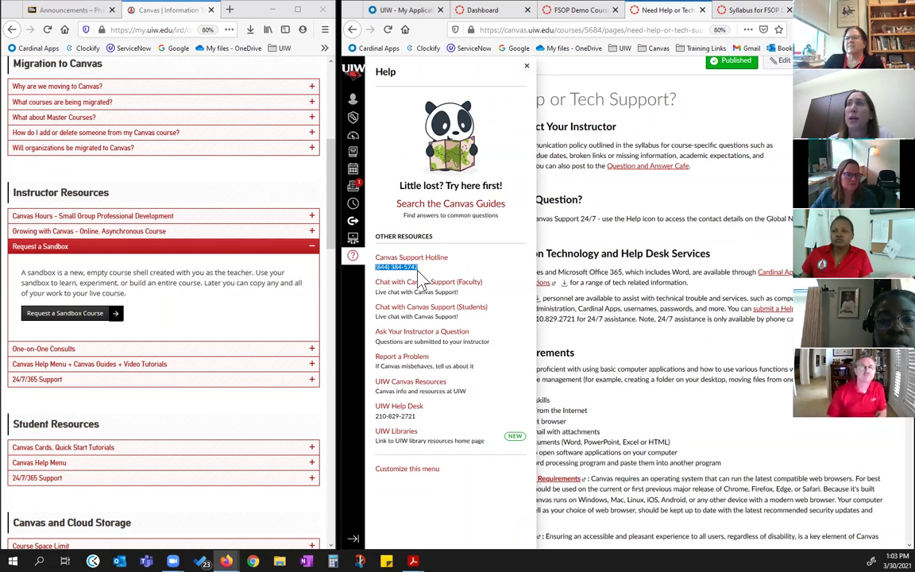
- Close the Help resources and review the Need Help or Tech Support? page through its technical requirements, LockDown Browser guidelines and tutorial videos
left_click(450, 276)
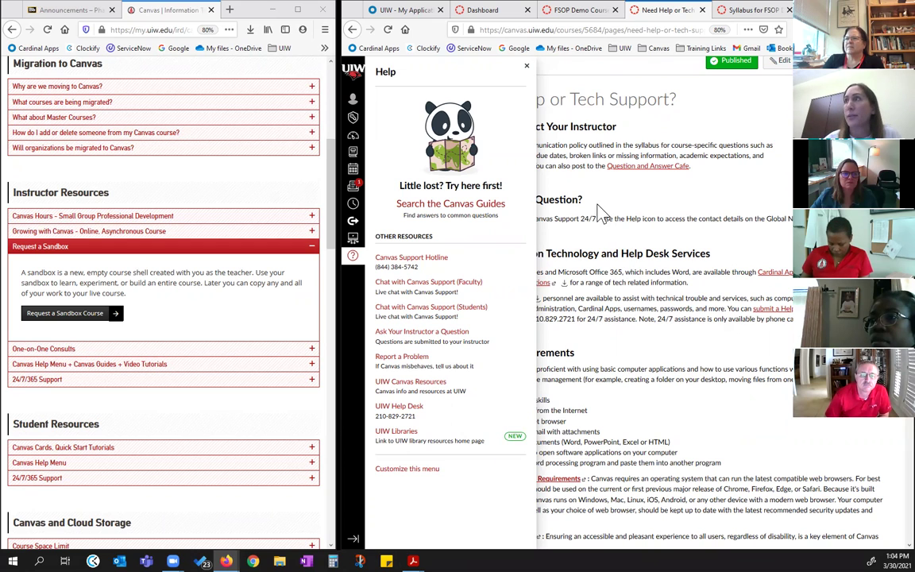
left_click(527, 74)
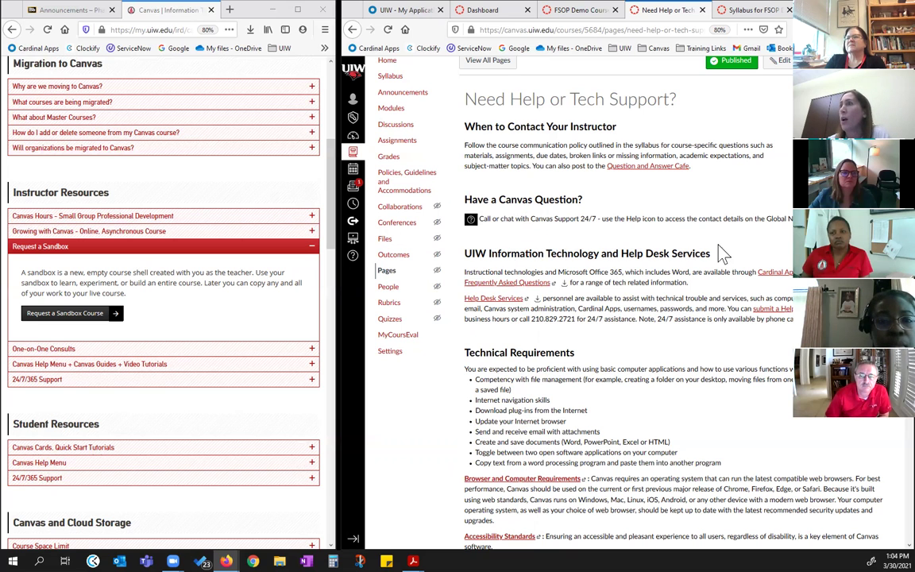
scroll(602, 236, "down", 1)
scroll(601, 236, "down", 1)
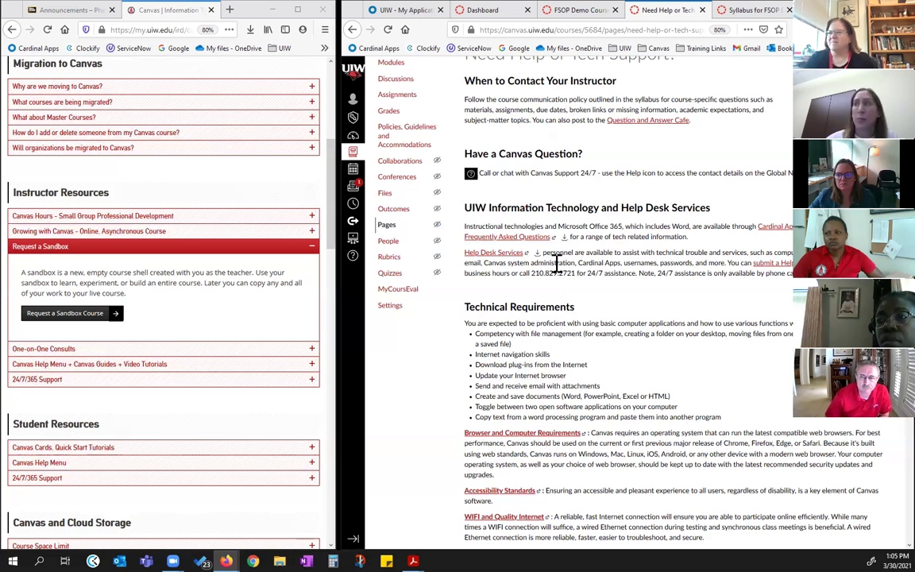
scroll(548, 265, "down", 1)
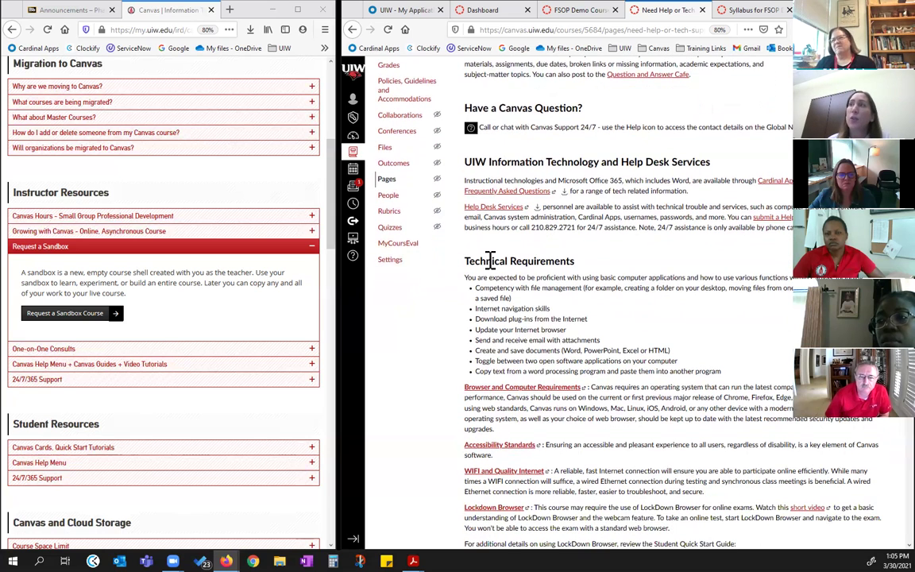
scroll(529, 312, "down", 2)
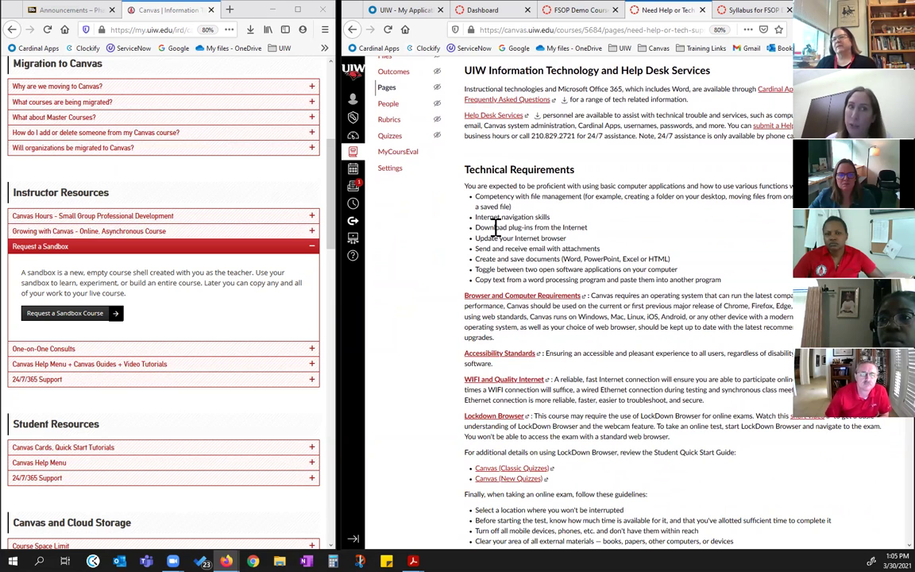
scroll(496, 228, "down", 1)
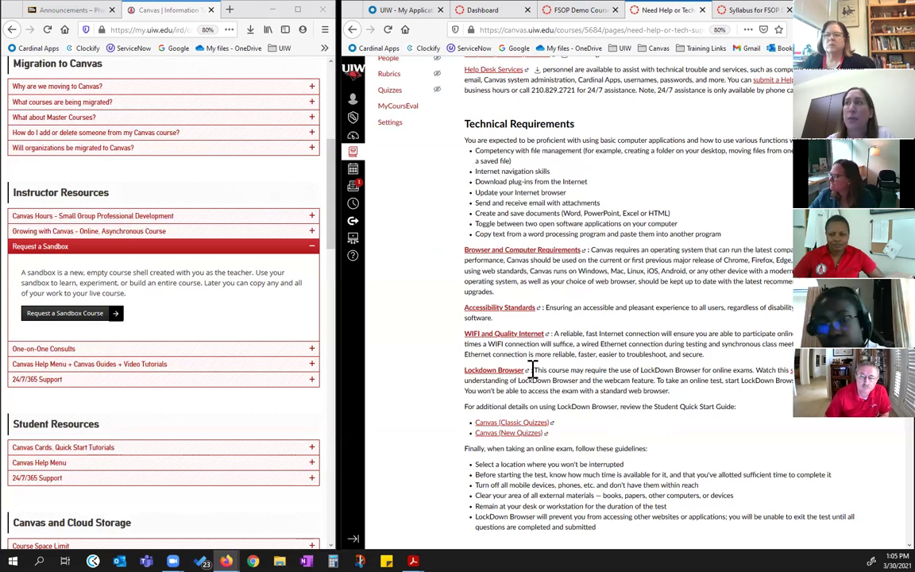
scroll(594, 381, "down", 5)
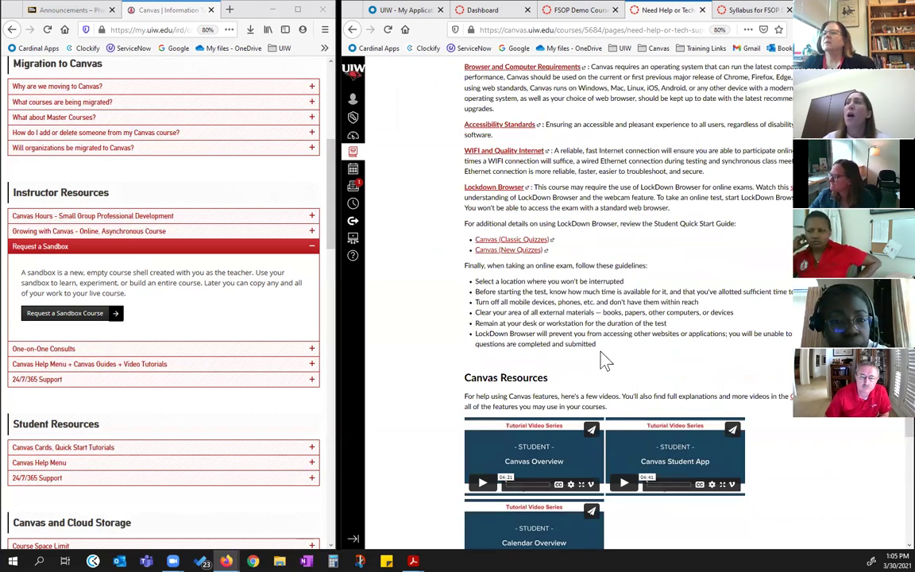
scroll(623, 306, "down", 3)
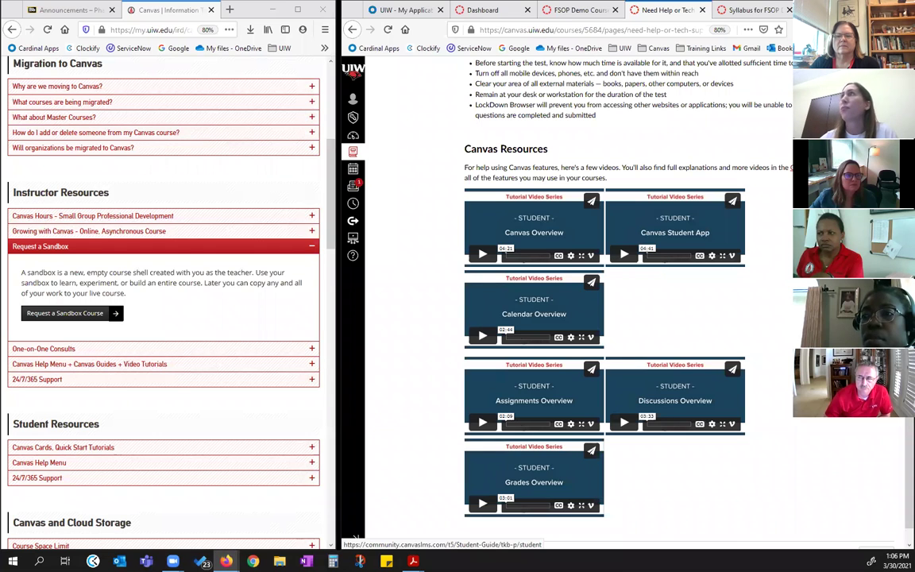
scroll(626, 87, "down", 2)
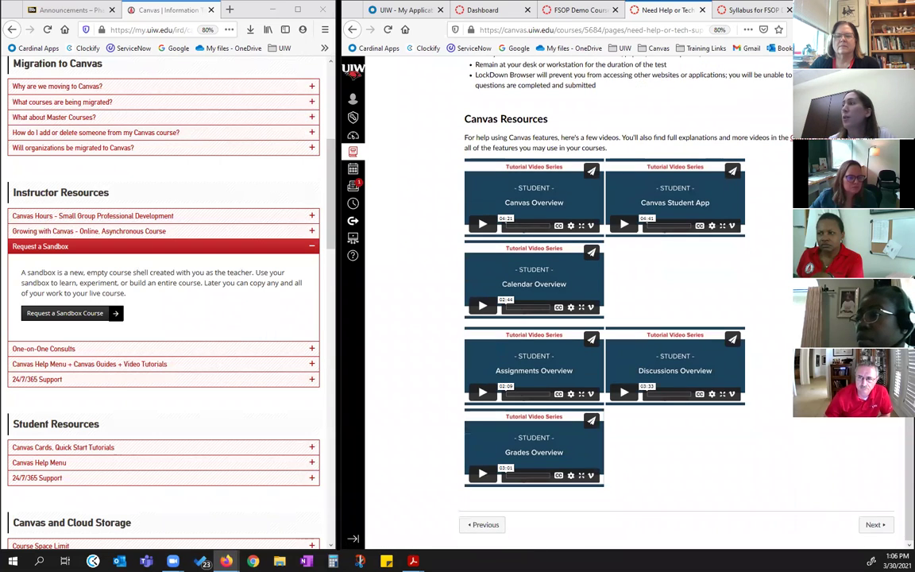
- Continue past the Need Help or Tech Support? page, return to the course's Modules list and collapse the Course Orientation for Students module
left_click(874, 524)
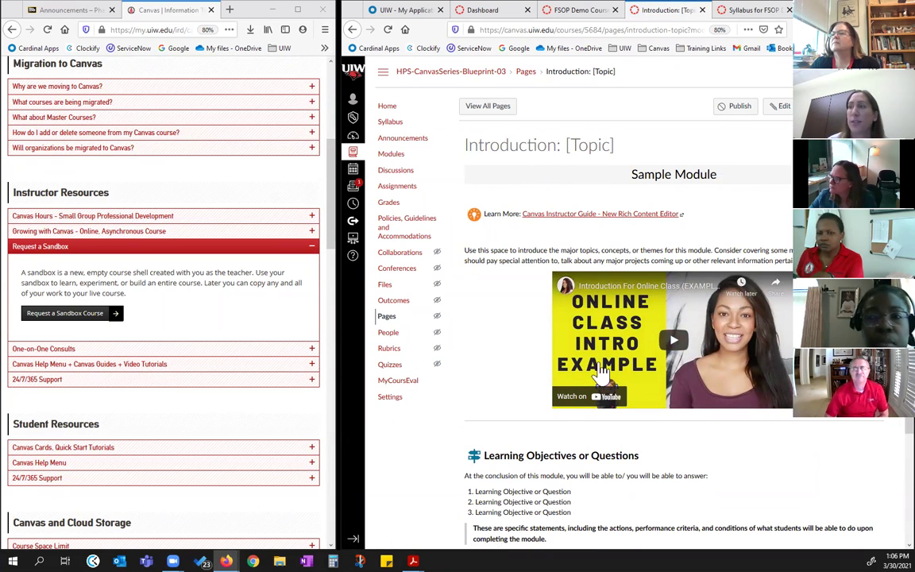
left_click(392, 155)
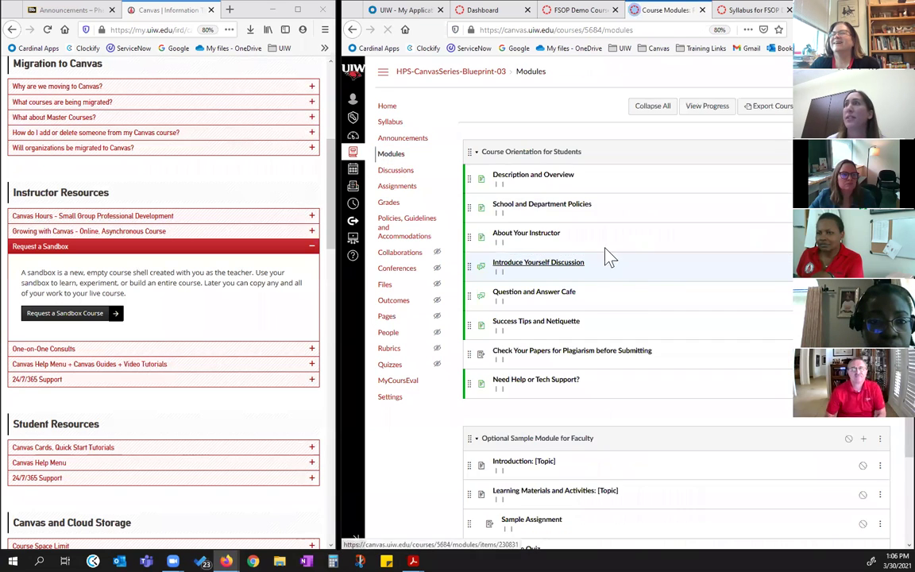
scroll(588, 190, "down", 1)
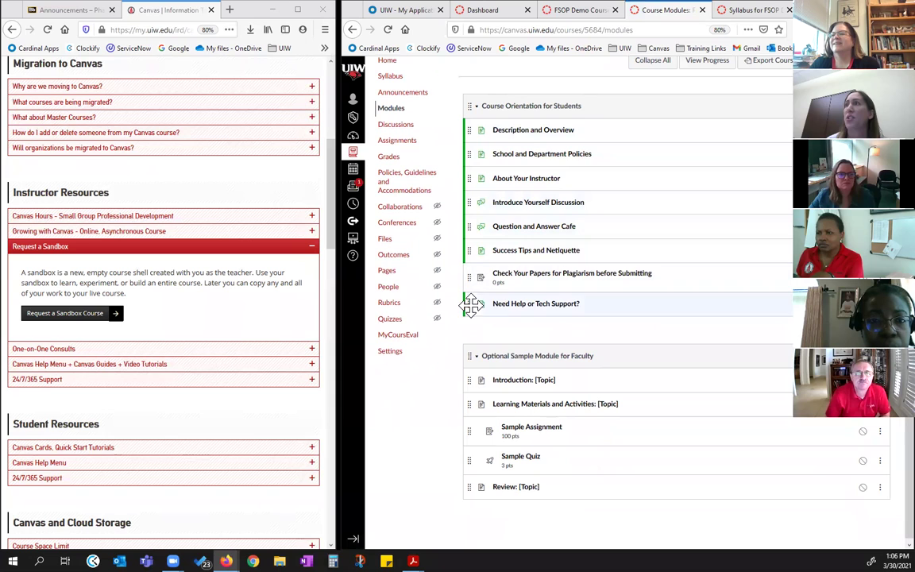
left_click(477, 111)
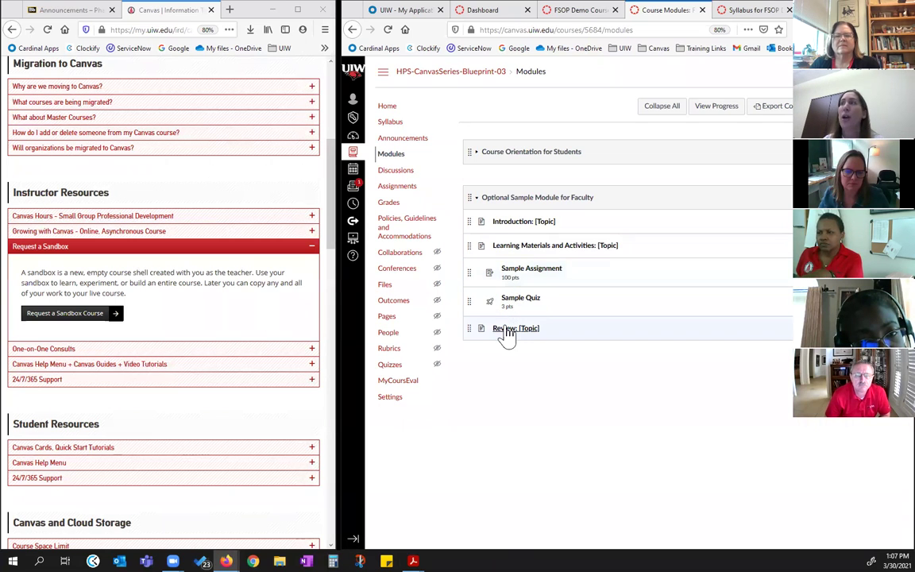
- Open the Introduction: [Topic] page of the optional sample module and review its learning objectives and pre-assessment sections
left_click(528, 227)
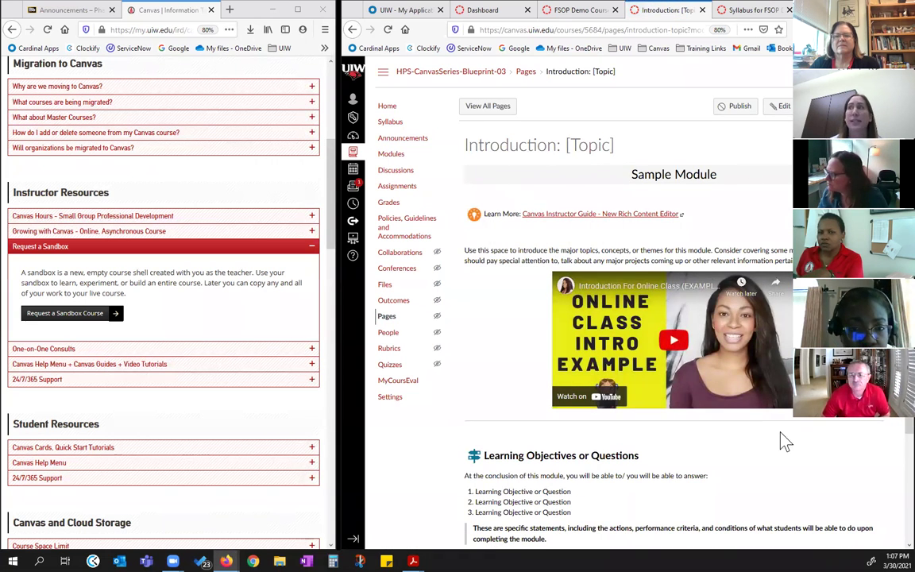
scroll(623, 481, "down", 3)
scroll(623, 480, "down", 1)
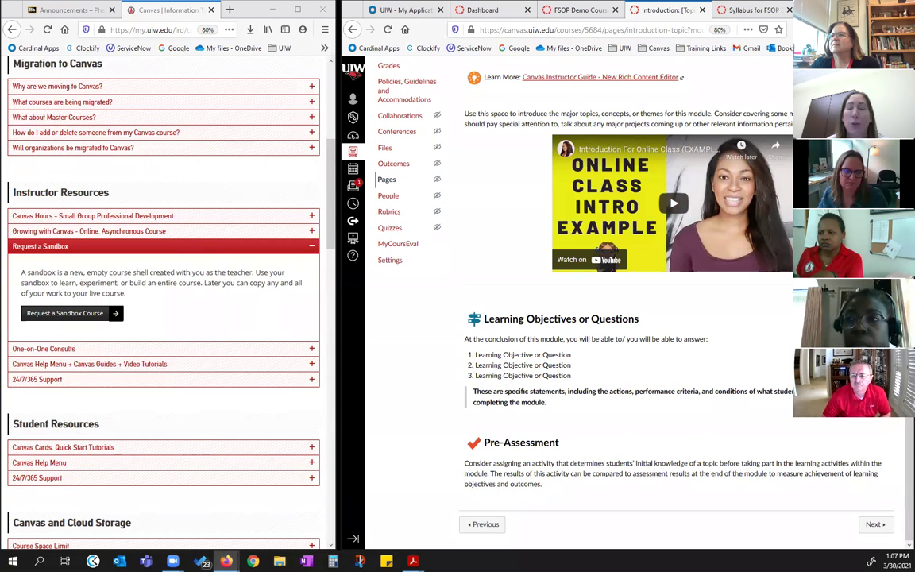
- Page through the sample module's Learning Materials and Activities, Sample Assignment and Sample Quiz to the Review: [Topic] page
left_click(874, 524)
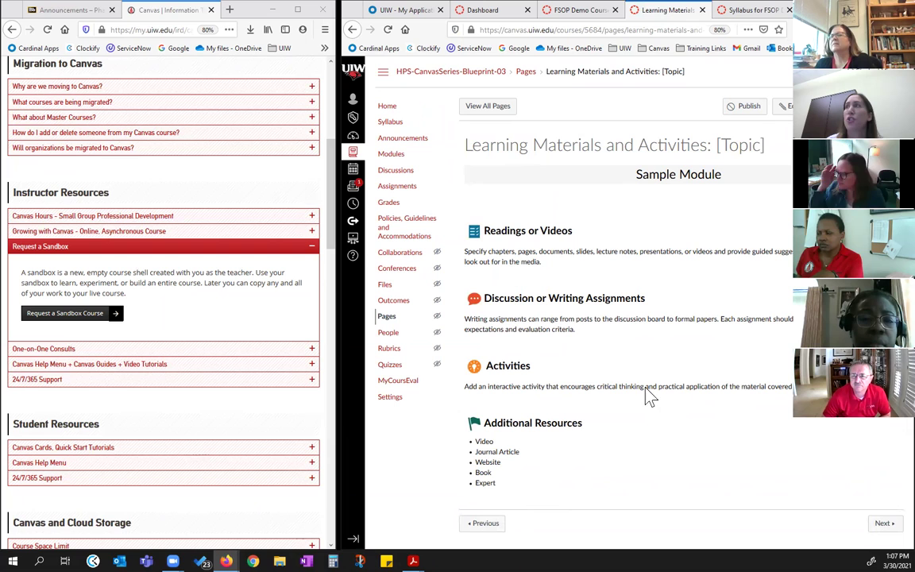
left_click(882, 525)
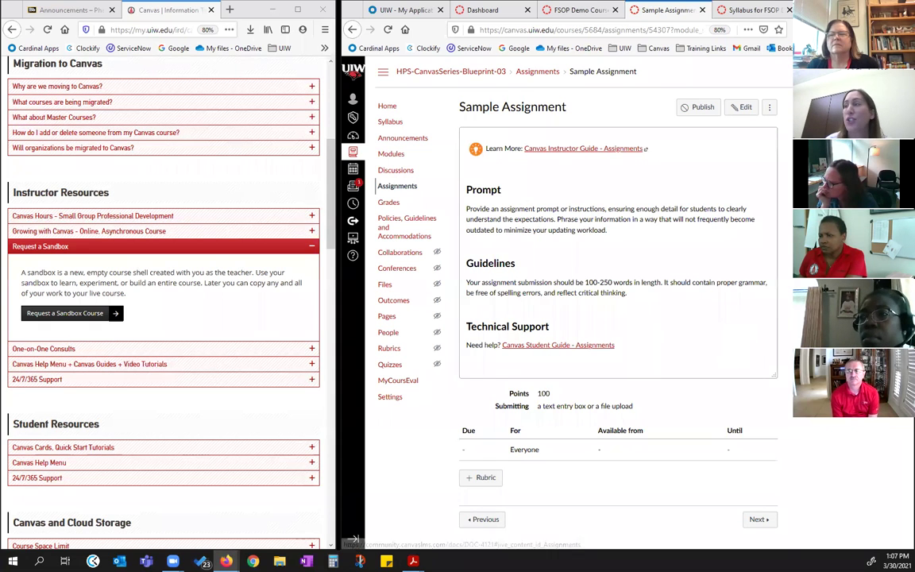
left_click(759, 521)
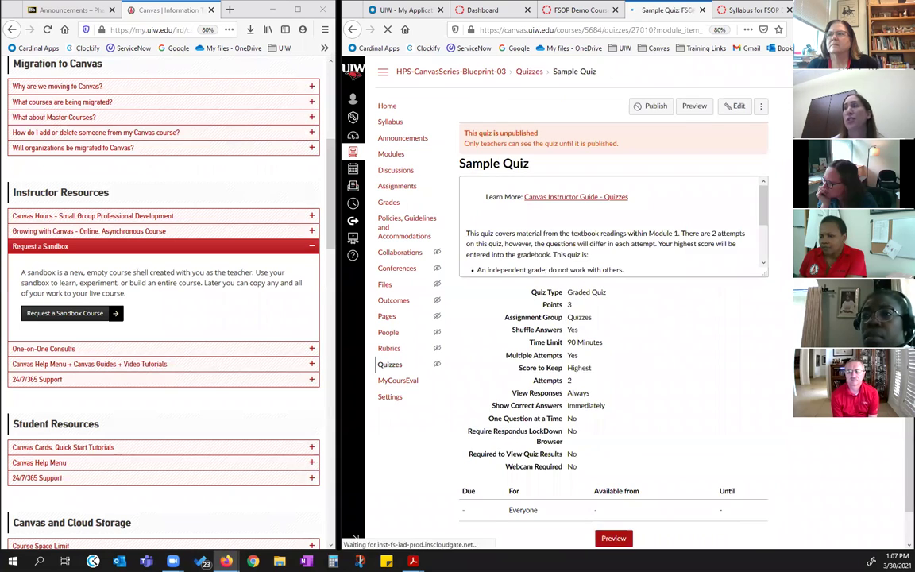
scroll(551, 409, "down", 2)
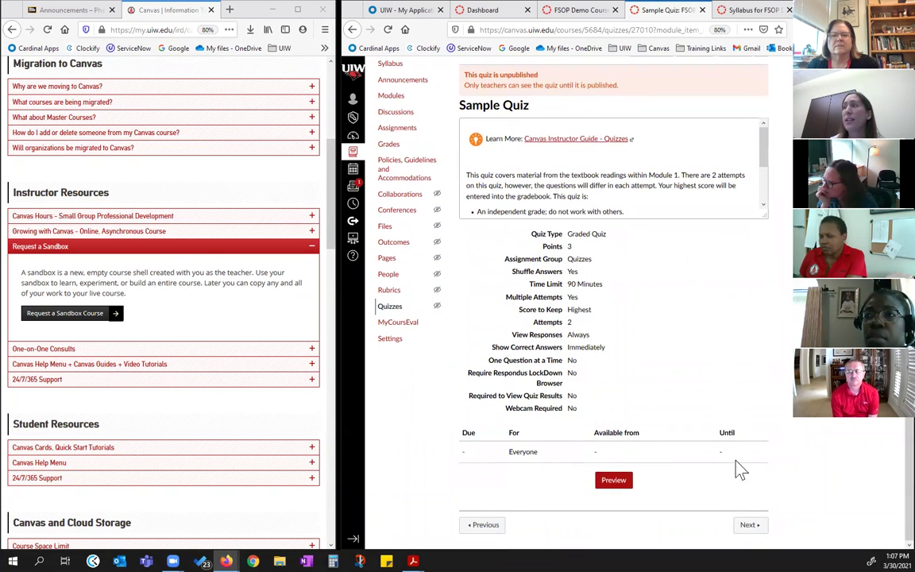
left_click(748, 528)
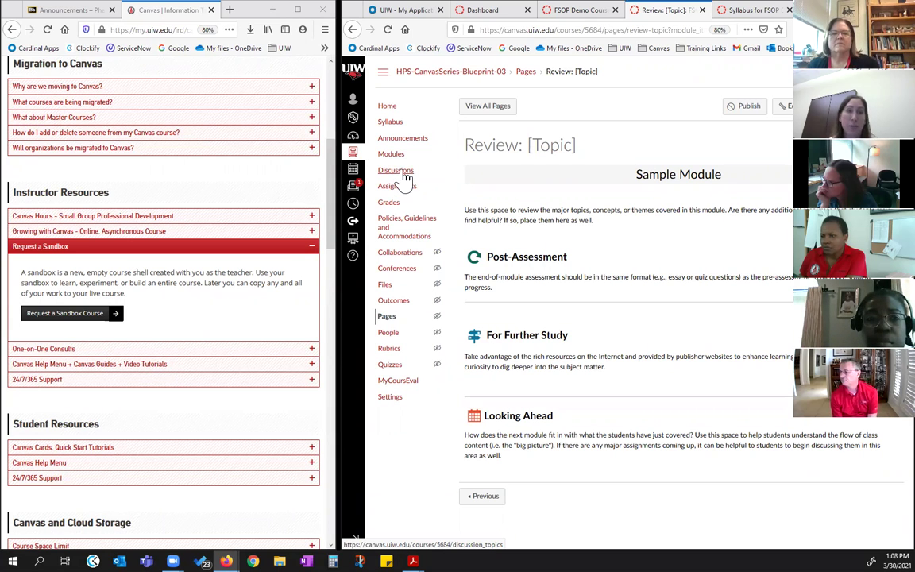
- Return to the Blueprint course's home page, highlight the list of its eight components and review the page's welcome content
left_click(389, 112)
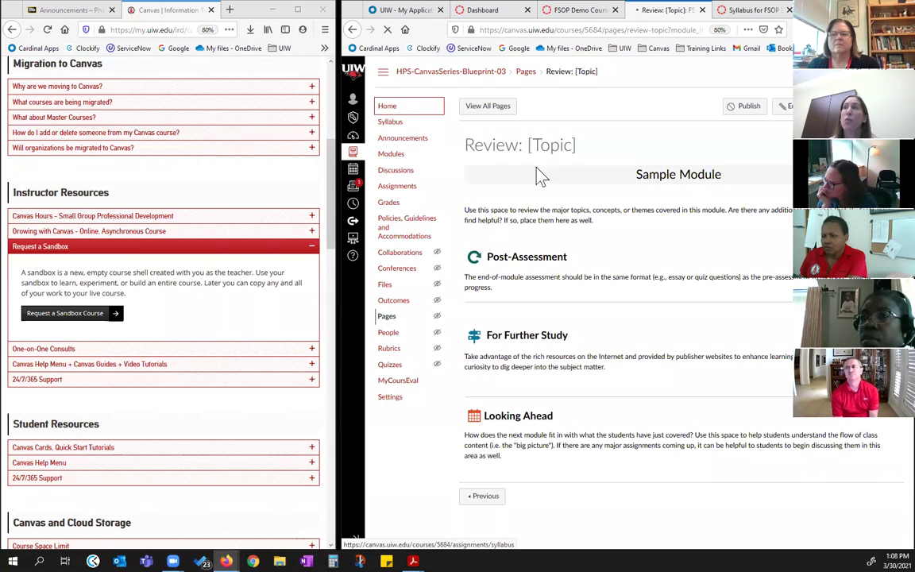
scroll(638, 270, "down", 5)
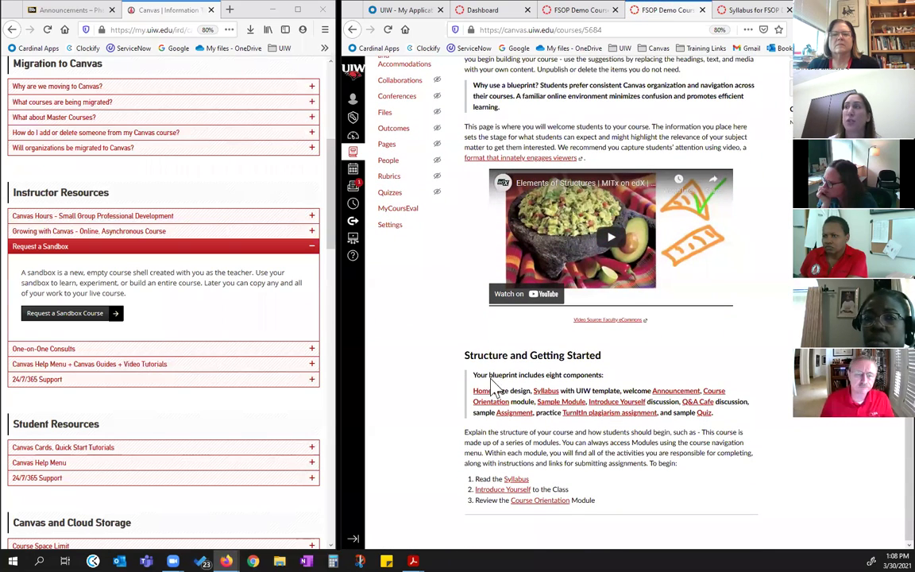
left_click_drag(474, 373, 713, 412)
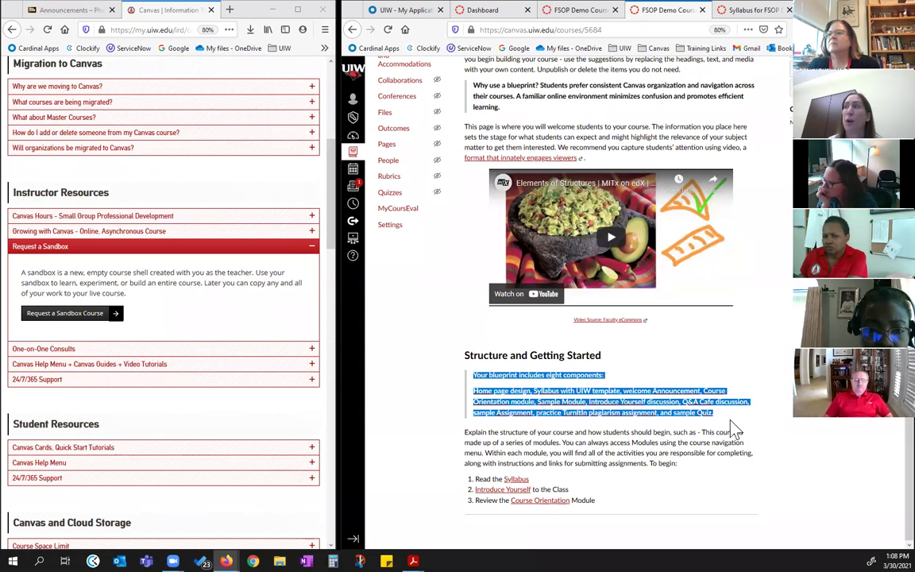
left_click(763, 443)
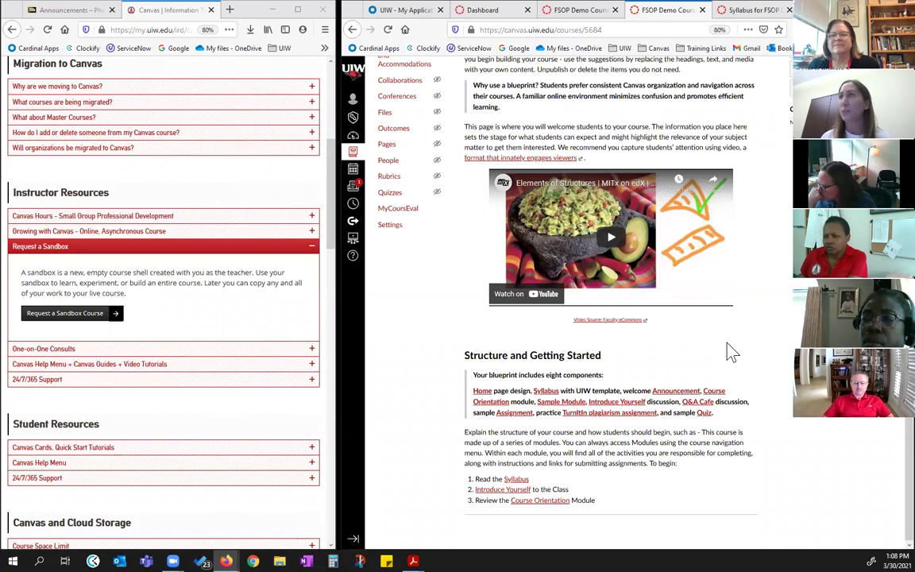
scroll(760, 127, "up", 1)
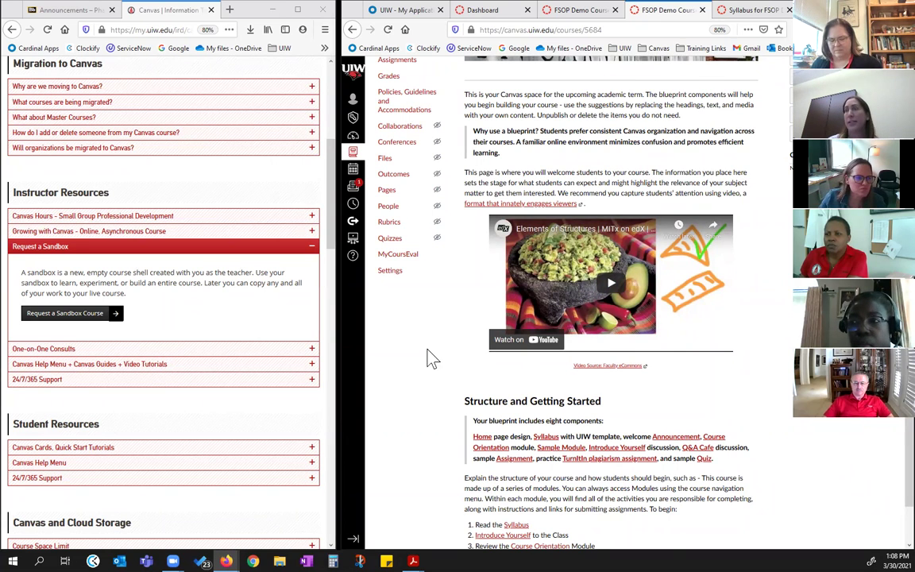
scroll(433, 373, "up", 2)
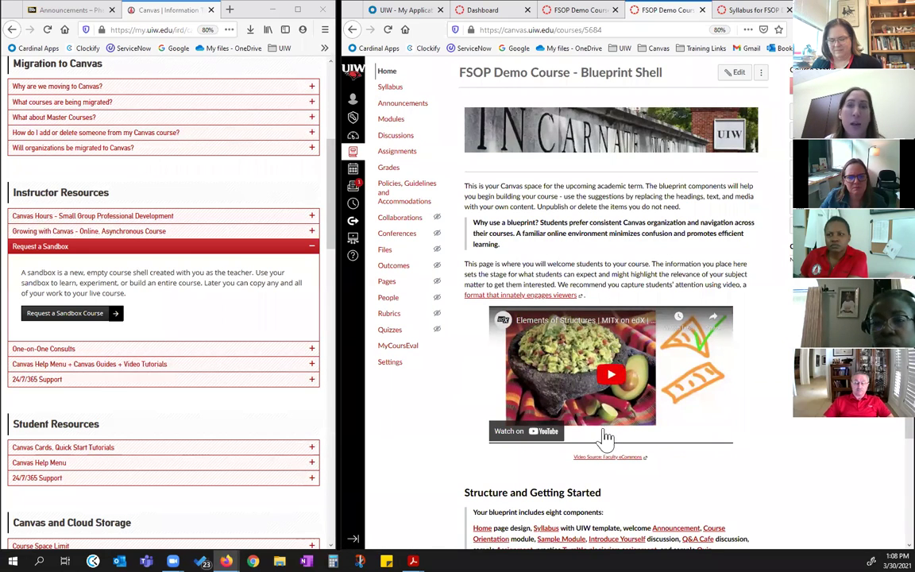
scroll(427, 479, "down", 1)
scroll(426, 480, "up", 2)
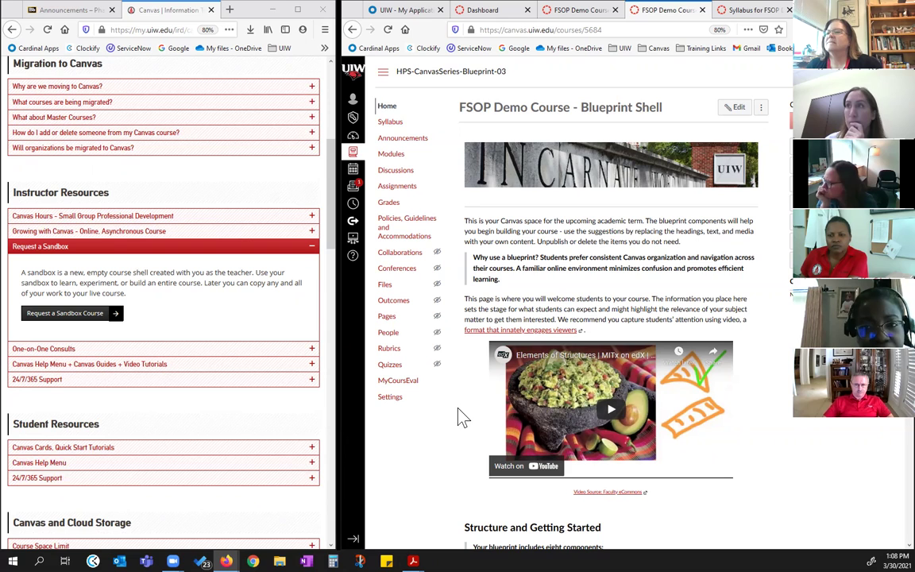
- Switch to Commons in the other demo course and open the import options of the shared UIW Summer 2021 Blueprint course
left_click(480, 10)
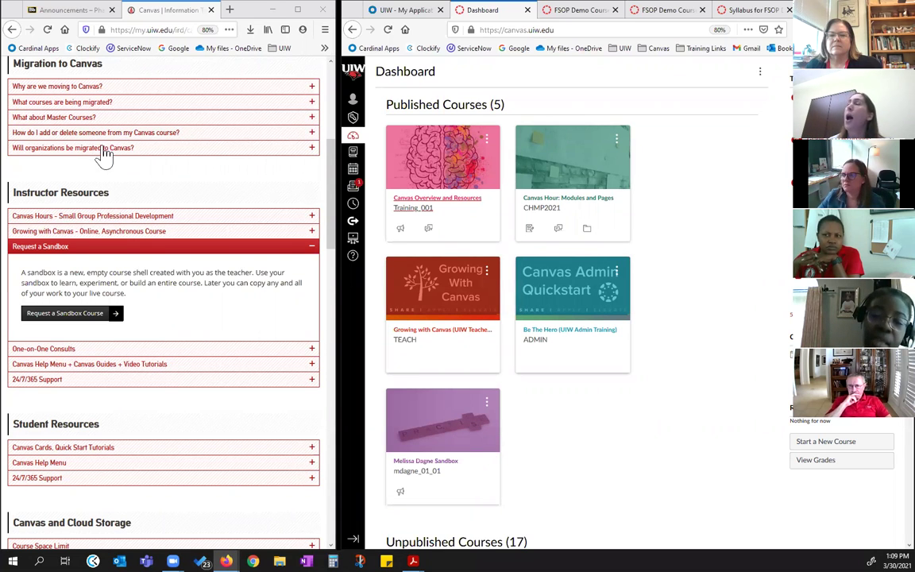
left_click(578, 10)
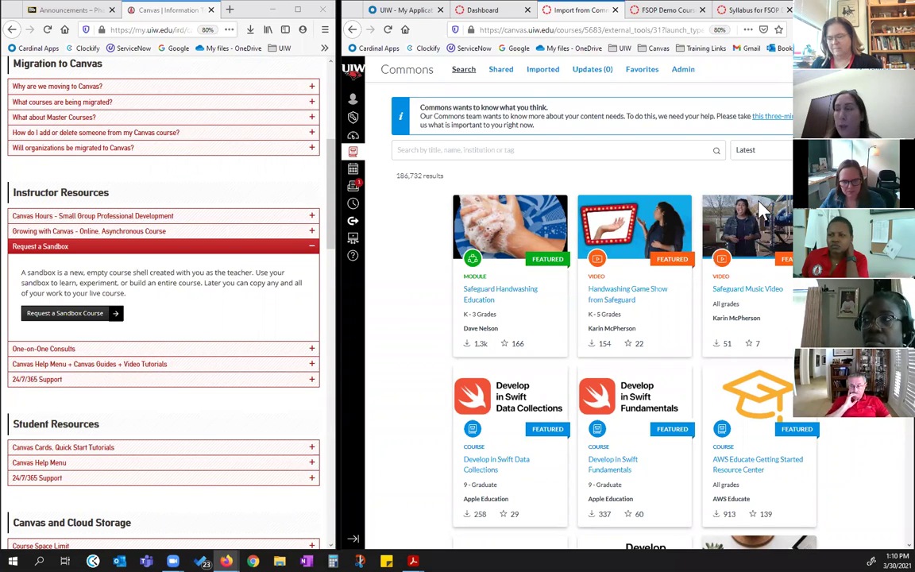
left_click(512, 77)
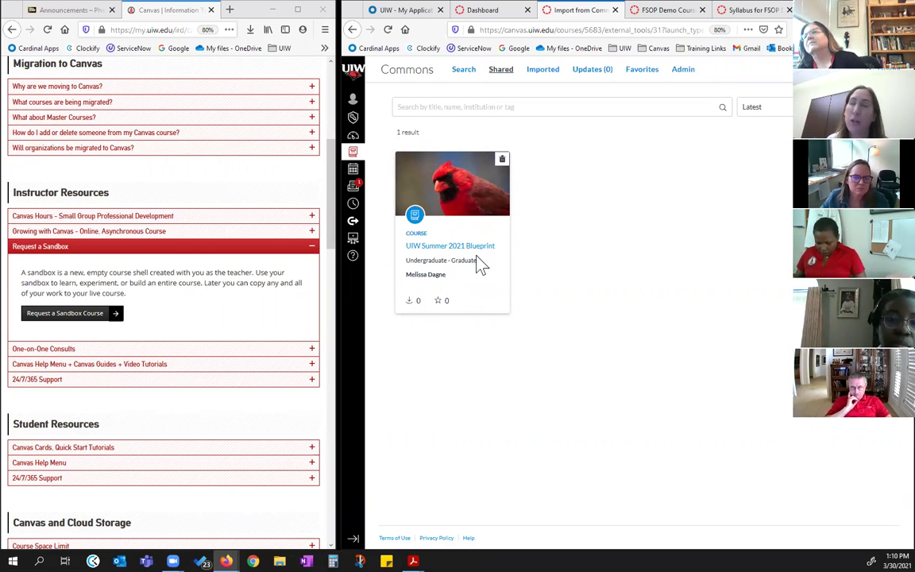
left_click(474, 109)
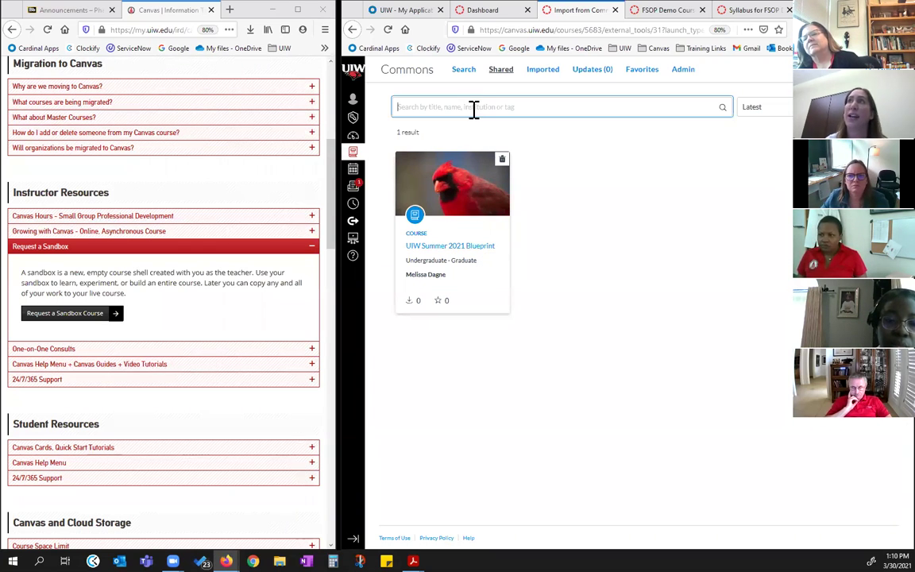
left_click(443, 253)
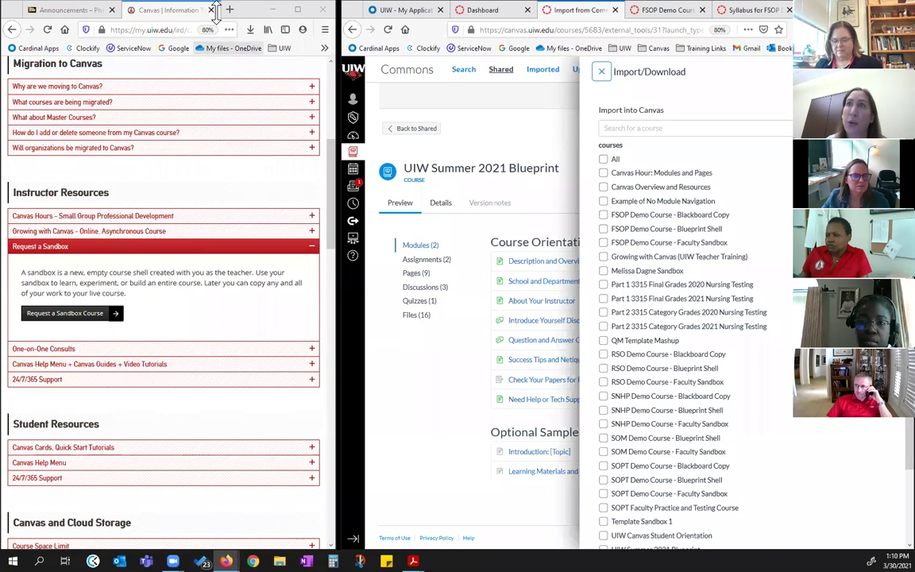
- Import the shared UIW Summer 2021 Blueprint into the FSOP Demo Course - Faculty Sandbox
left_click(28, 192)
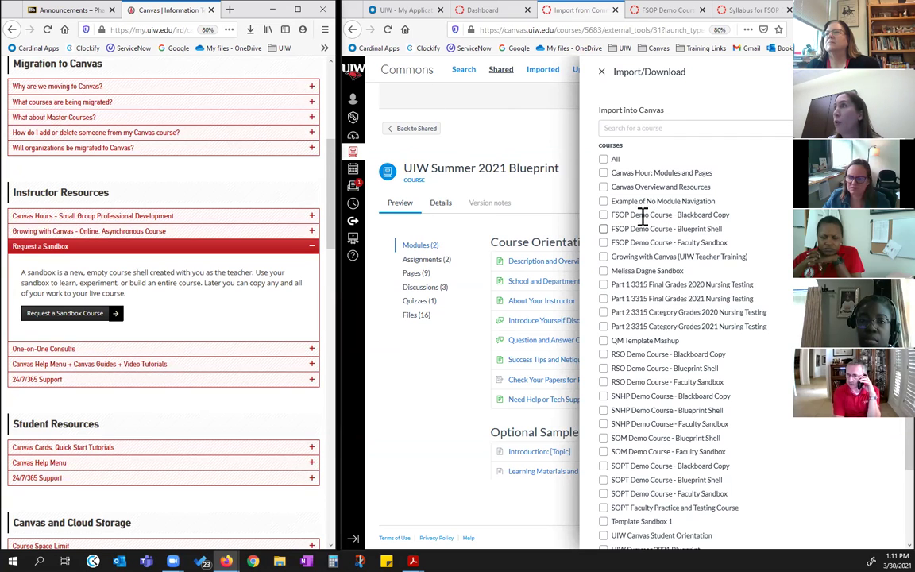
left_click(604, 242)
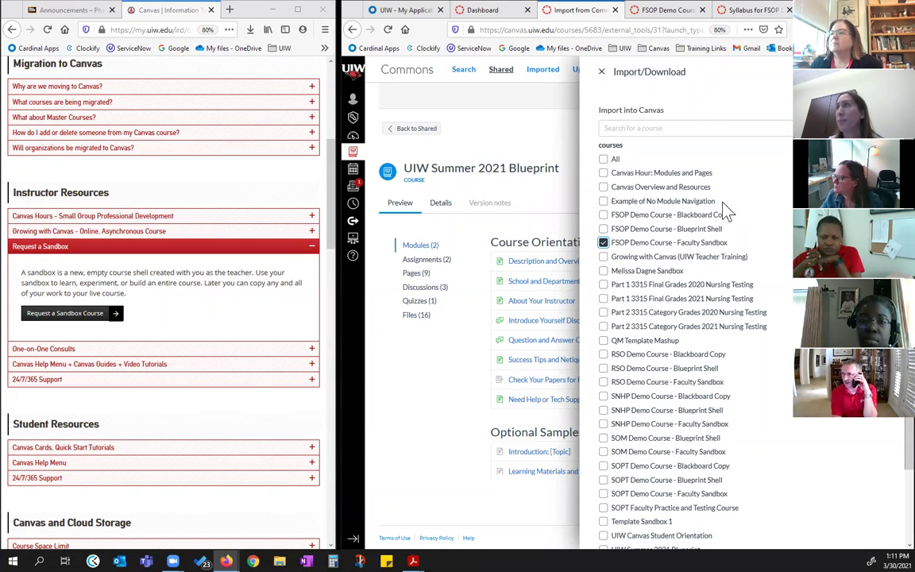
scroll(766, 312, "down", 2)
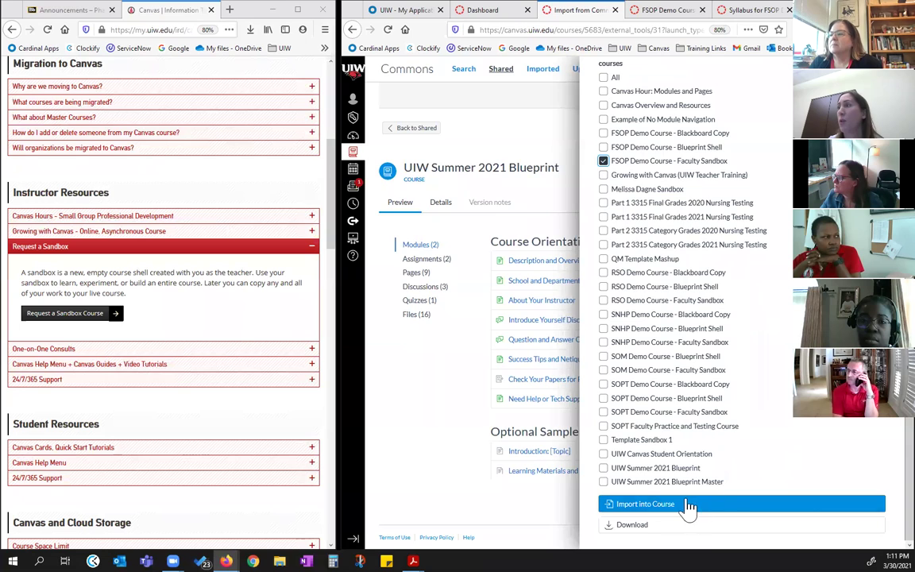
left_click(645, 504)
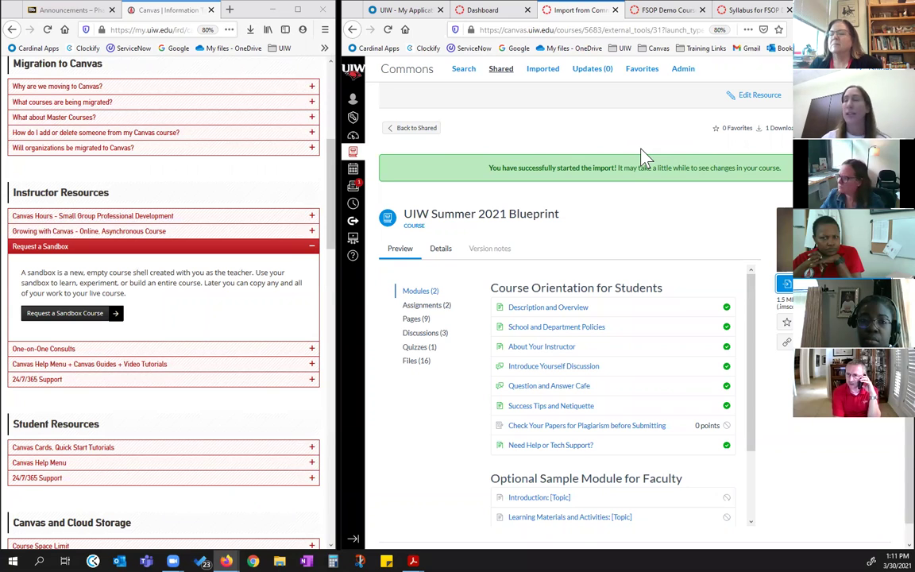
- Open the FSOP Demo Course - Faculty Sandbox from the Dashboard and reload its home page to check for the imported blueprint content
left_click(355, 136)
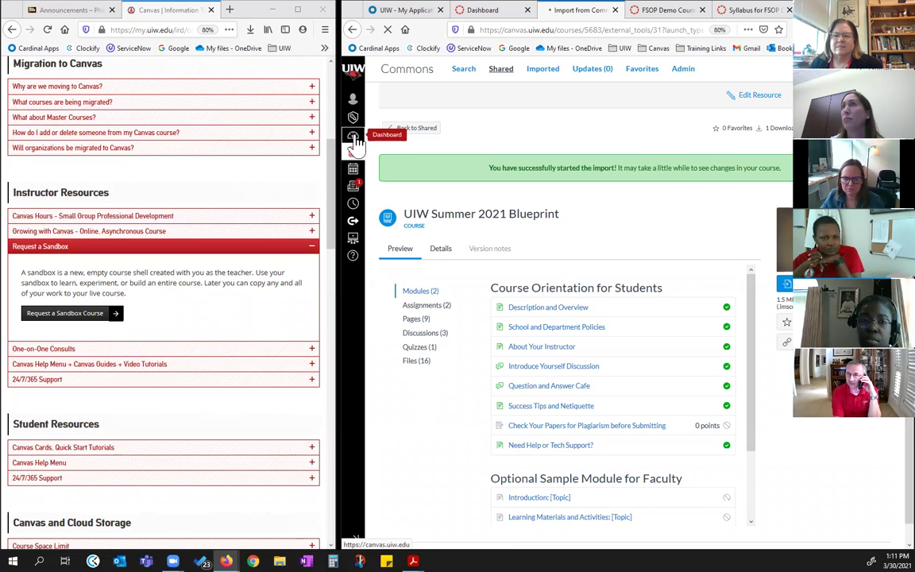
scroll(580, 429, "down", 3)
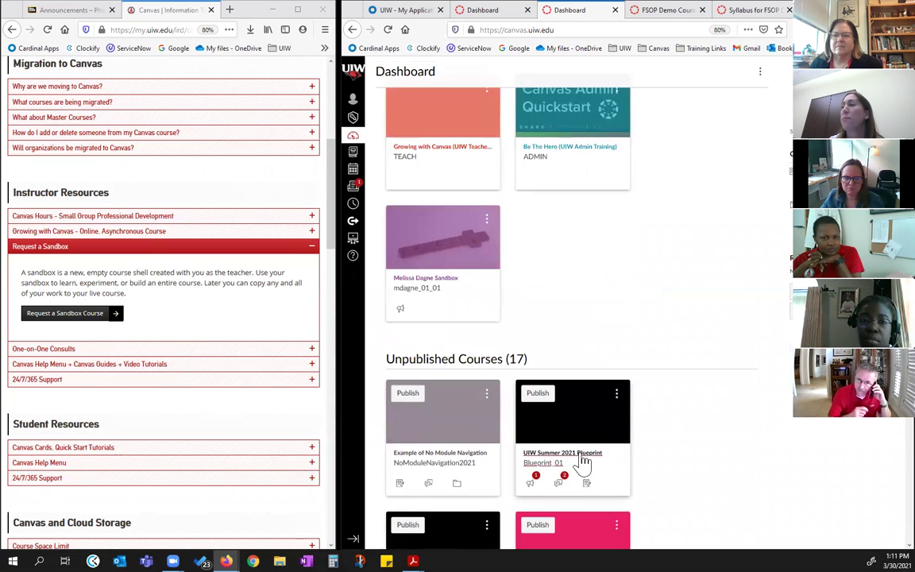
scroll(582, 463, "down", 7)
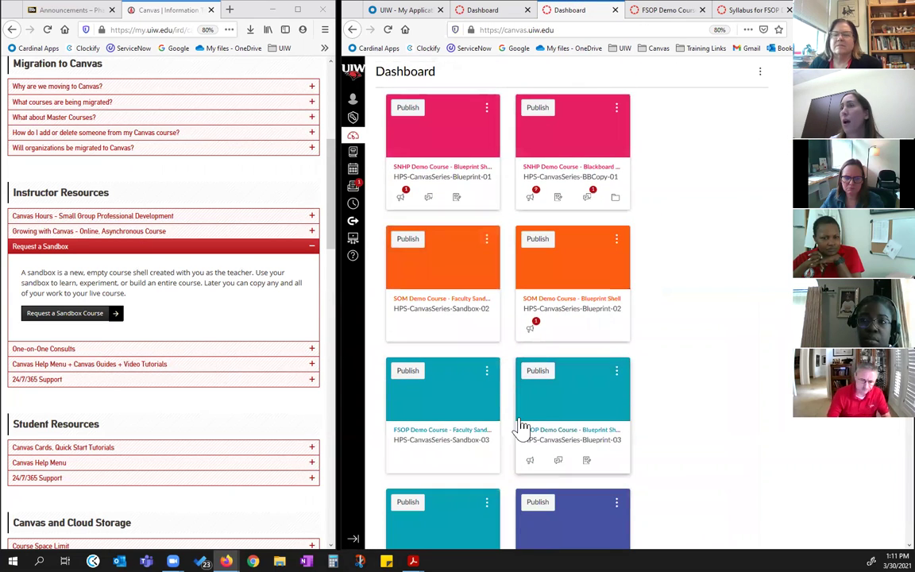
left_click(477, 439)
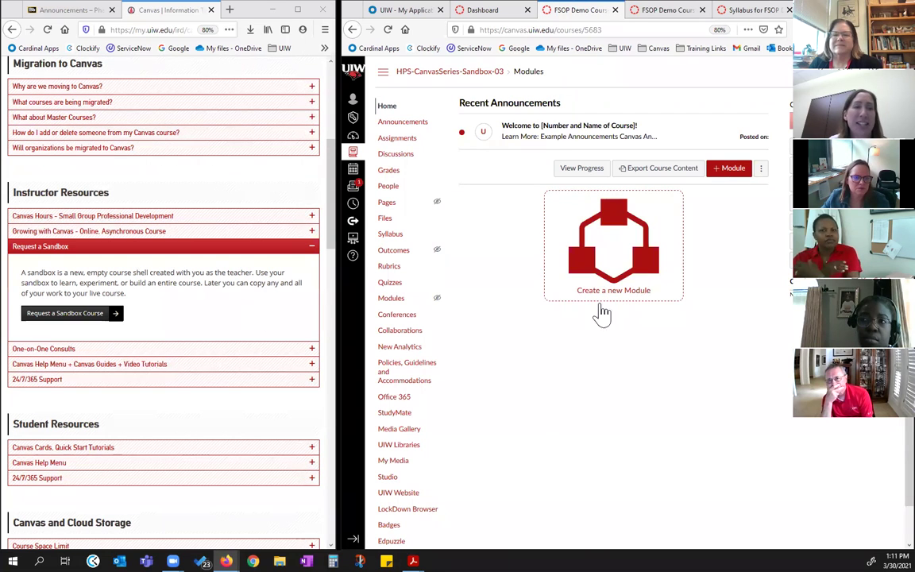
scroll(469, 477, "down", 1)
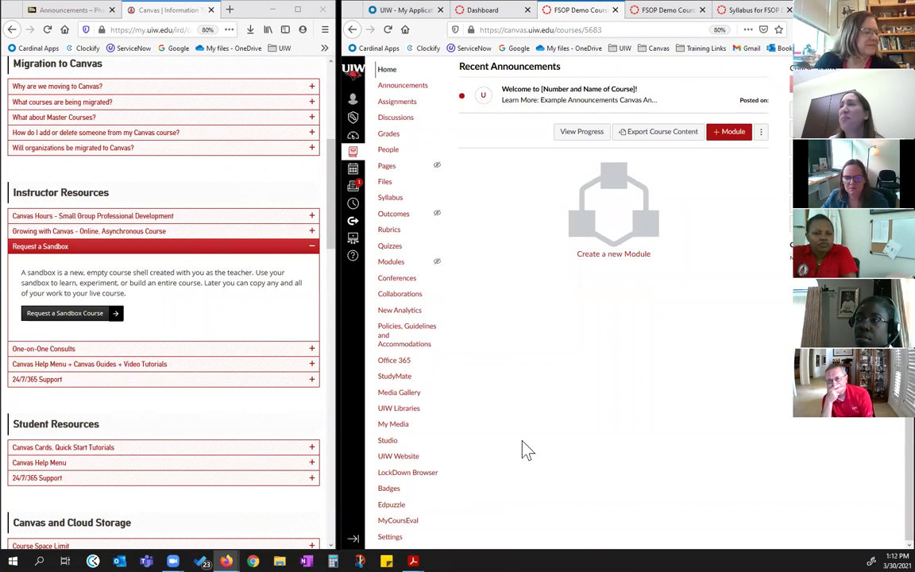
scroll(559, 358, "up", 1)
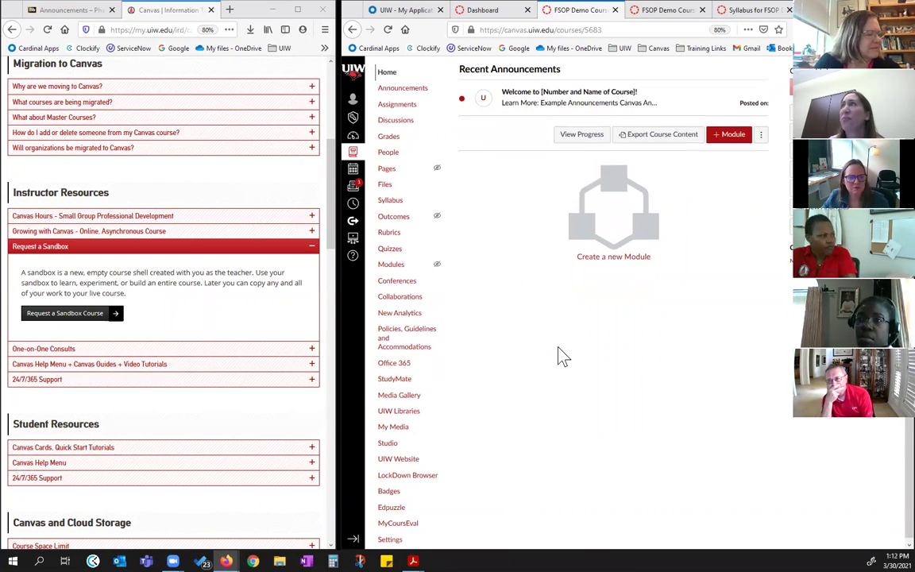
left_click(387, 29)
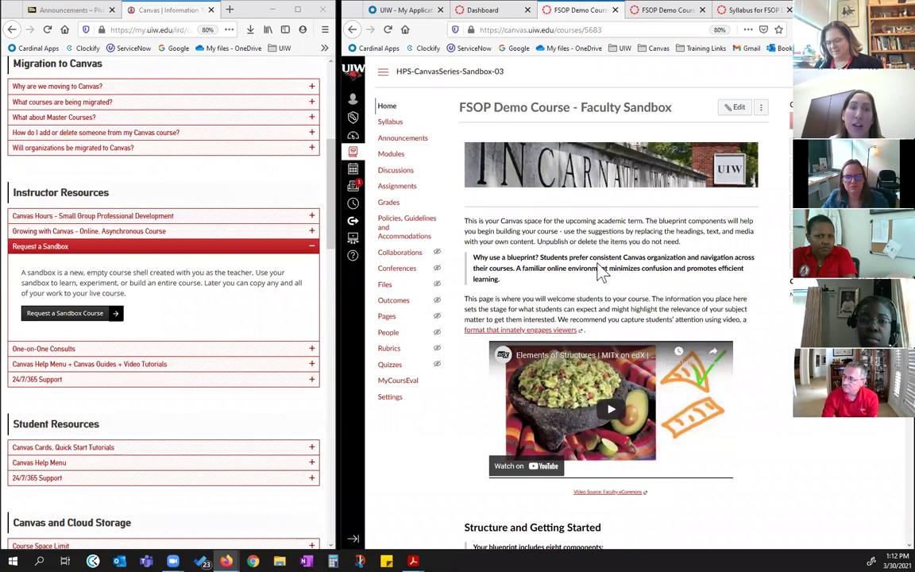
- Compare the home pages of the FSOP Blueprint Shell and the Faculty Sandbox, highlighting the sandbox's course title
left_click(670, 12)
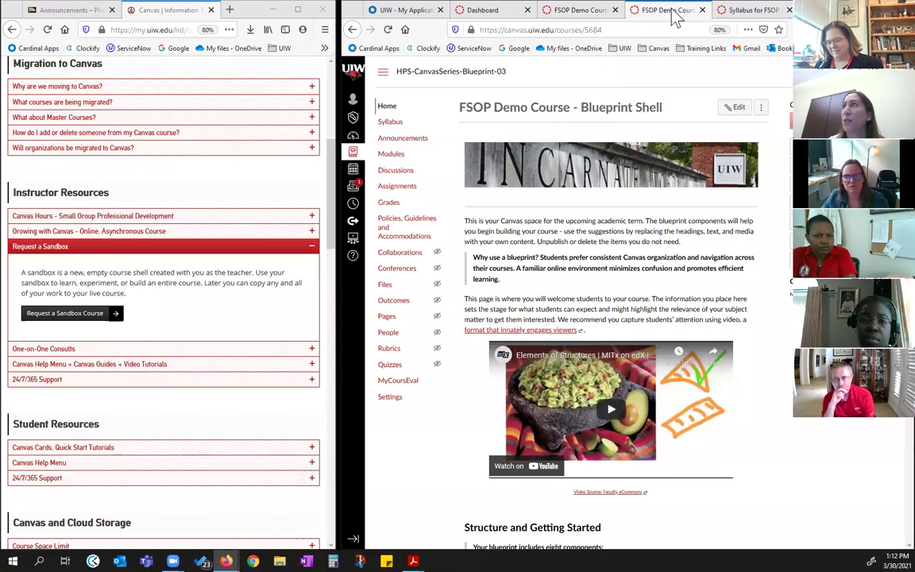
left_click(584, 11)
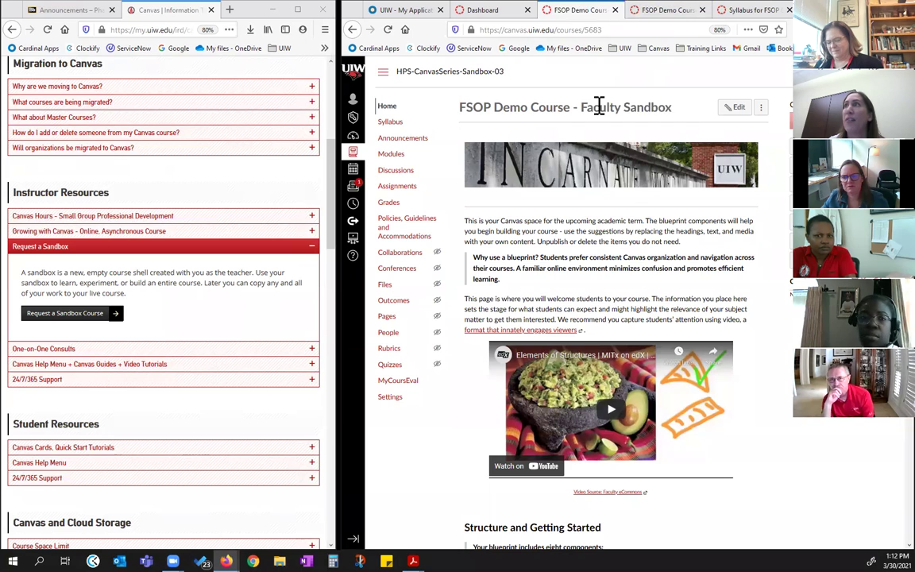
left_click_drag(619, 105, 669, 109)
left_click(654, 113)
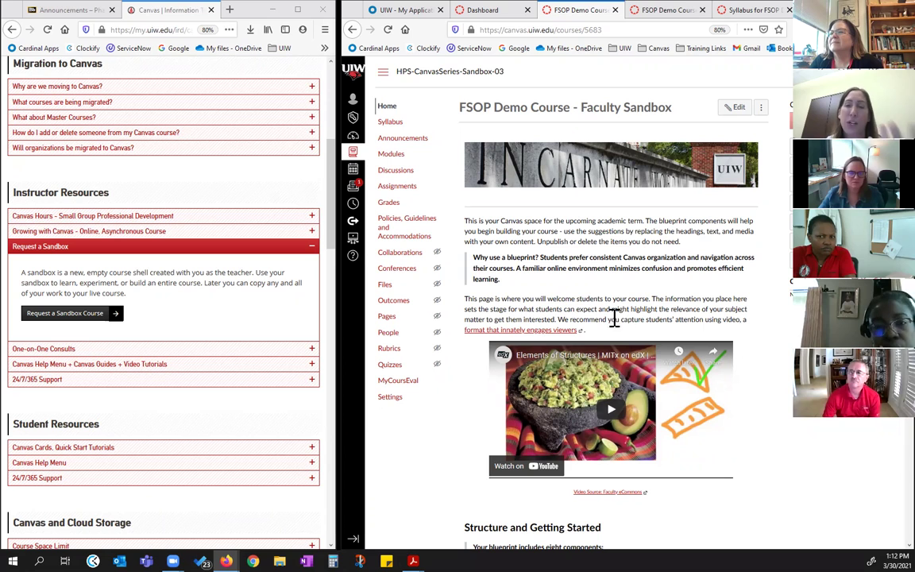
- Reset the Faculty Sandbox's course content from its settings and open the course's home page
left_click(391, 398)
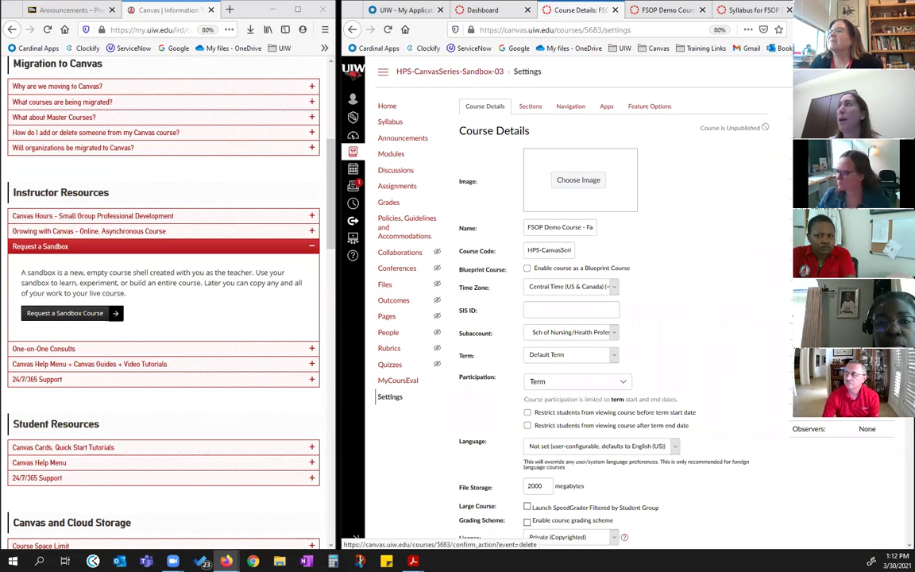
left_click(834, 262)
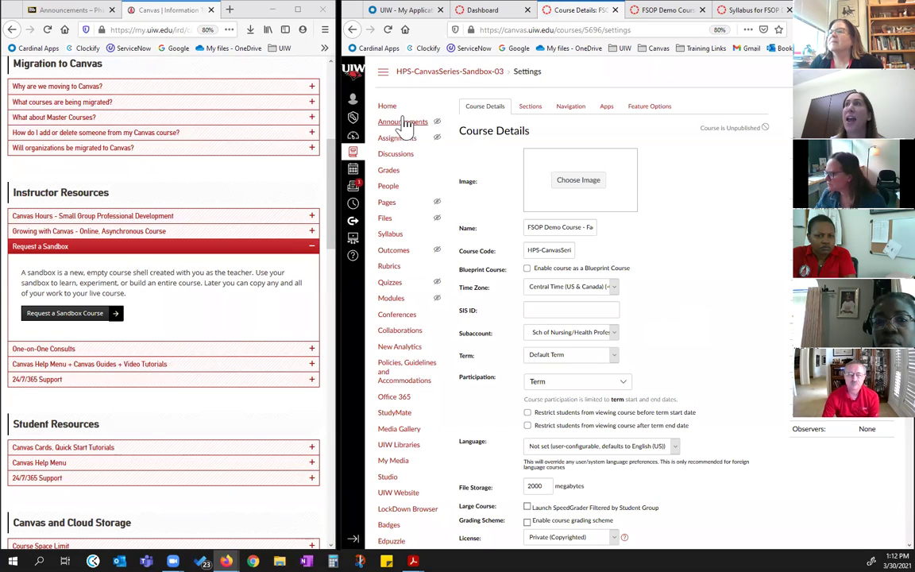
left_click(388, 109)
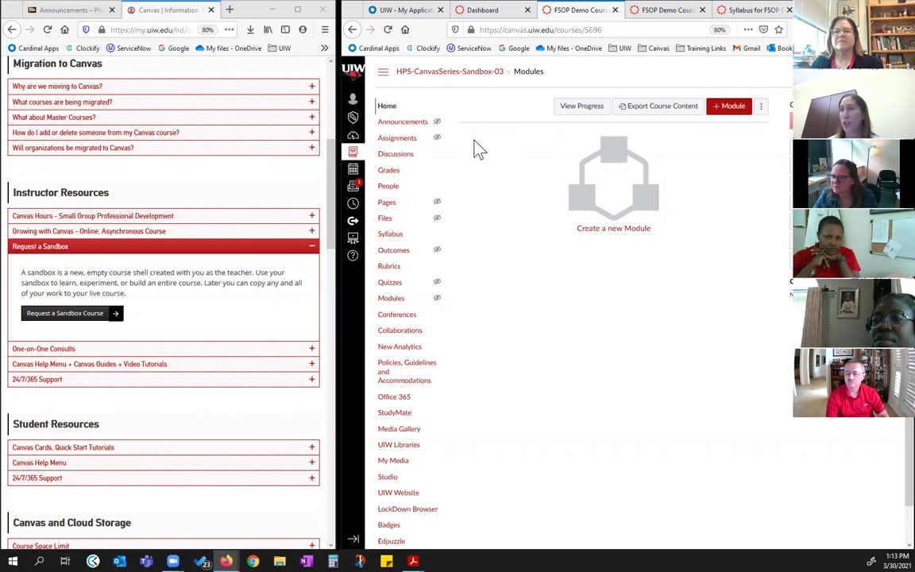
- Start a new Inbox message with the FSOP Demo Course - Faculty Sandbox as its course
left_click(354, 188)
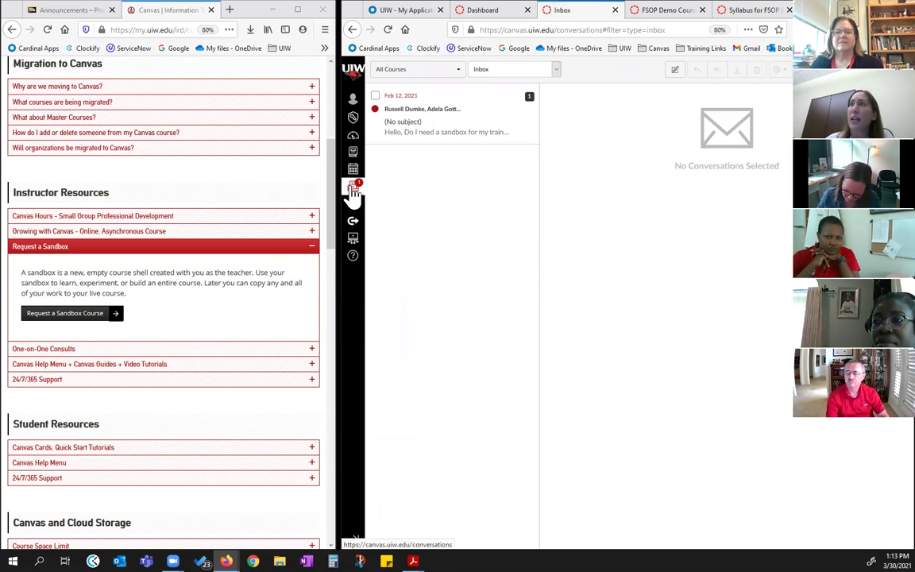
left_click(674, 70)
left_click(595, 225)
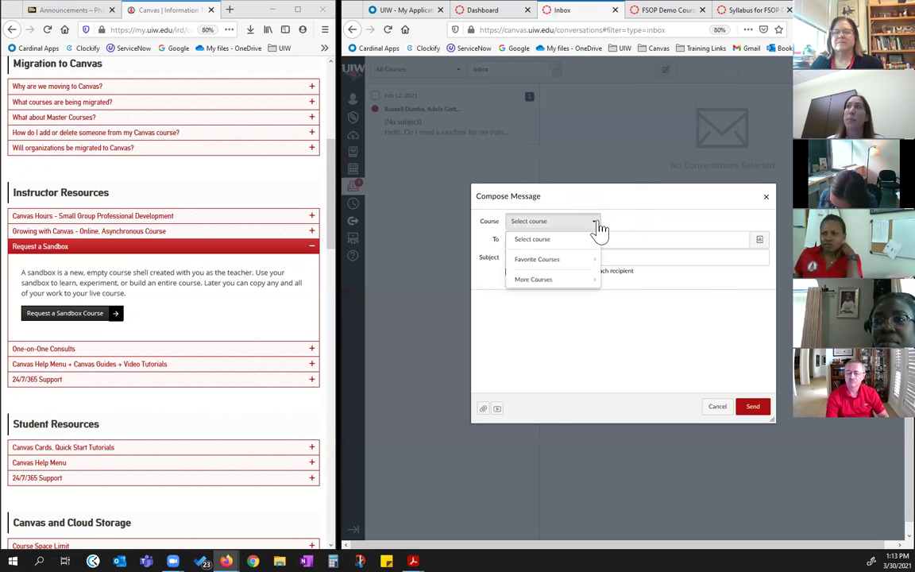
mouse_move(571, 266)
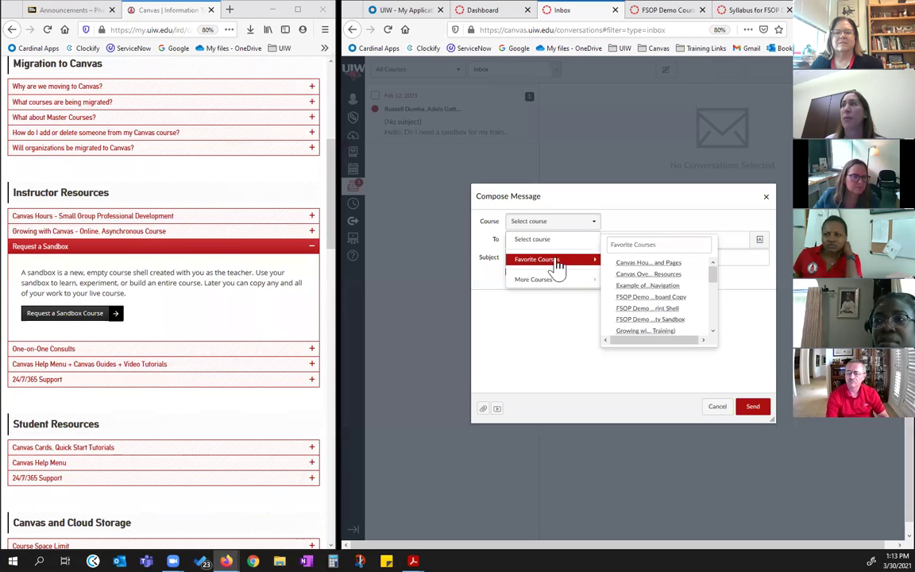
left_click(645, 322)
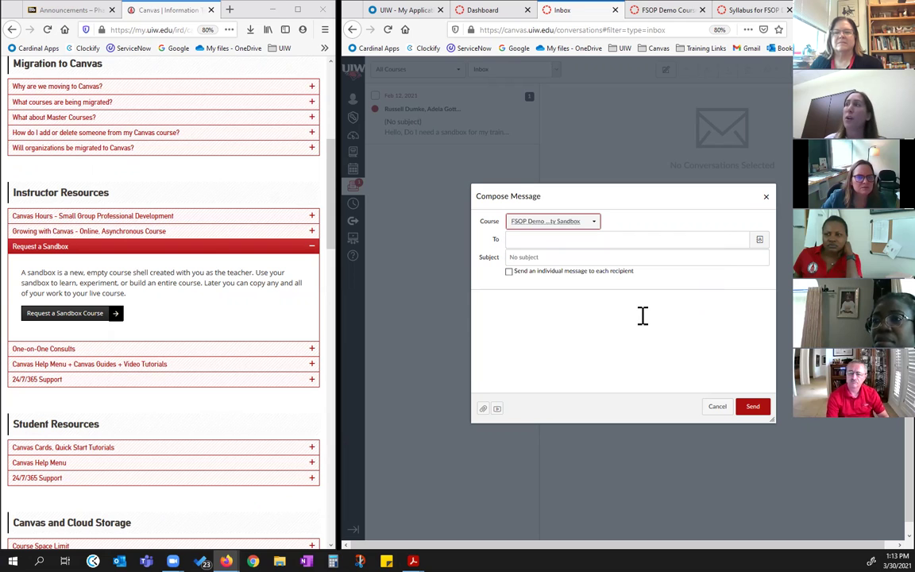
- Check the message's recipient options, draft "Hello" as the body text and cancel the message
left_click(541, 242)
left_click(759, 243)
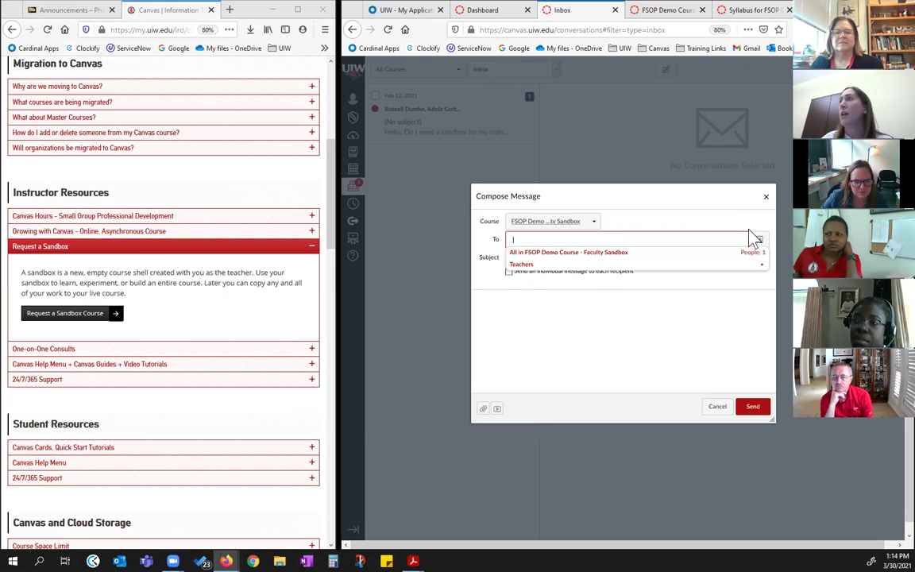
left_click(636, 309)
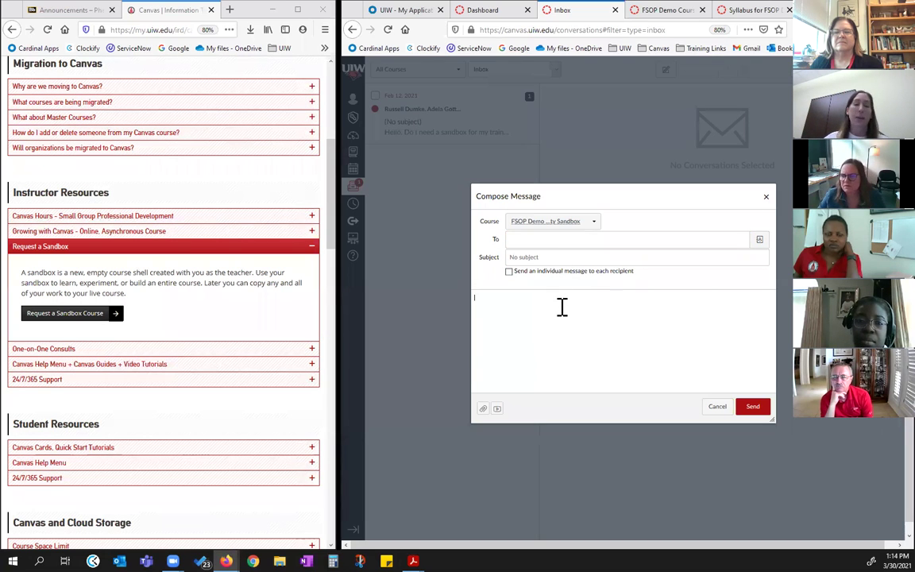
type("Hello")
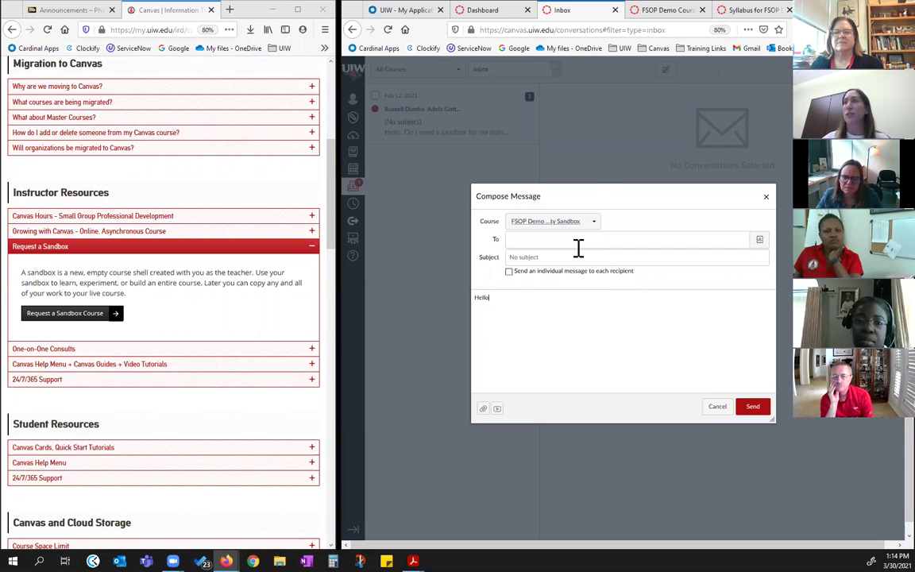
left_click_drag(476, 297, 492, 307)
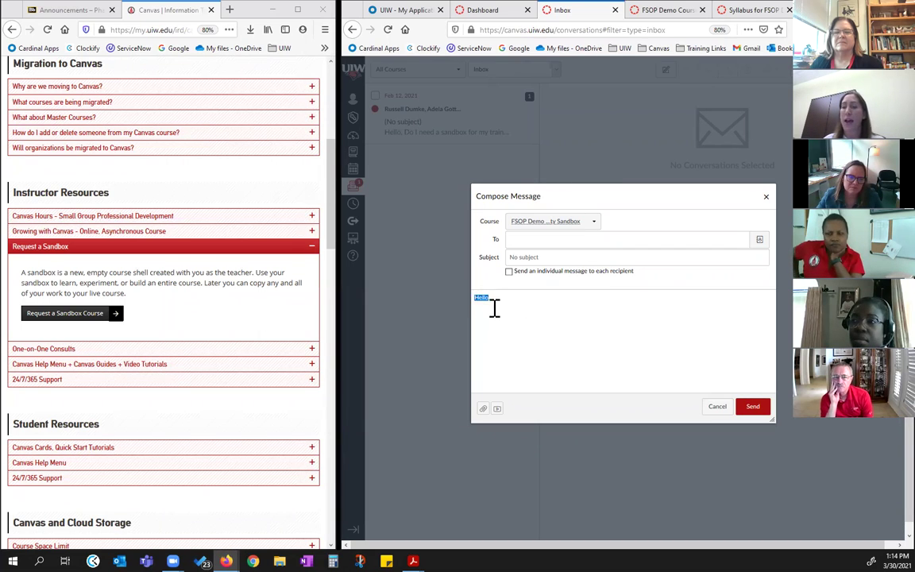
left_click(719, 407)
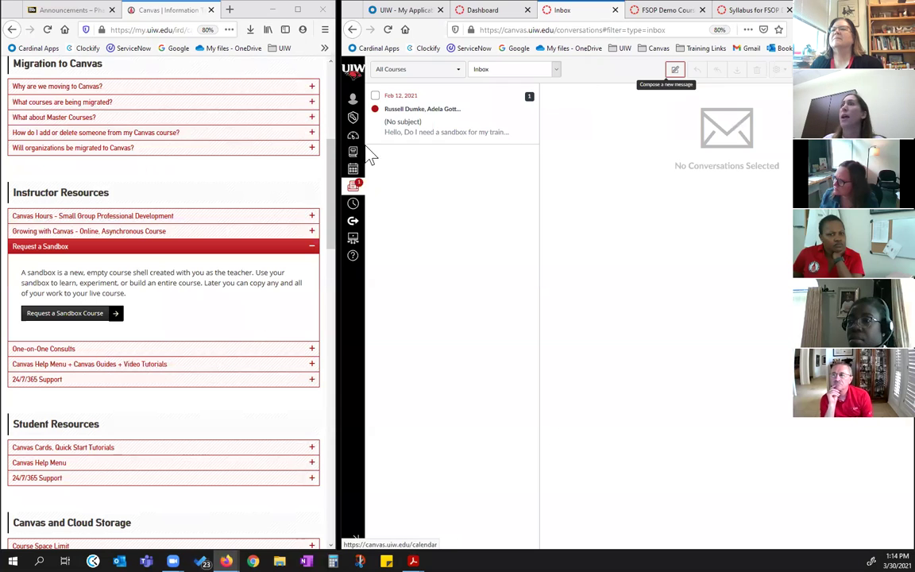
- Return from the Inbox to the Faculty Sandbox's home page and switch to the open Dashboard
left_click(352, 29)
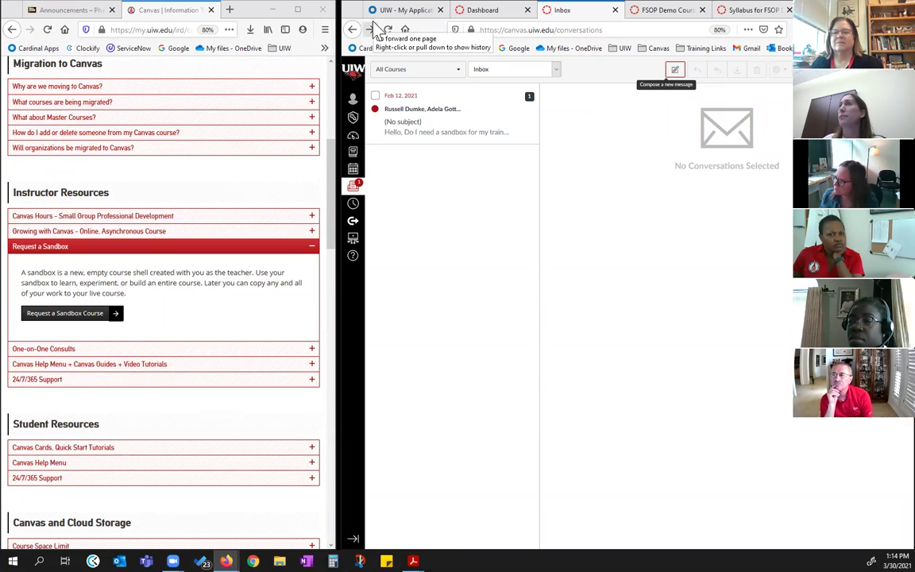
left_click(353, 29)
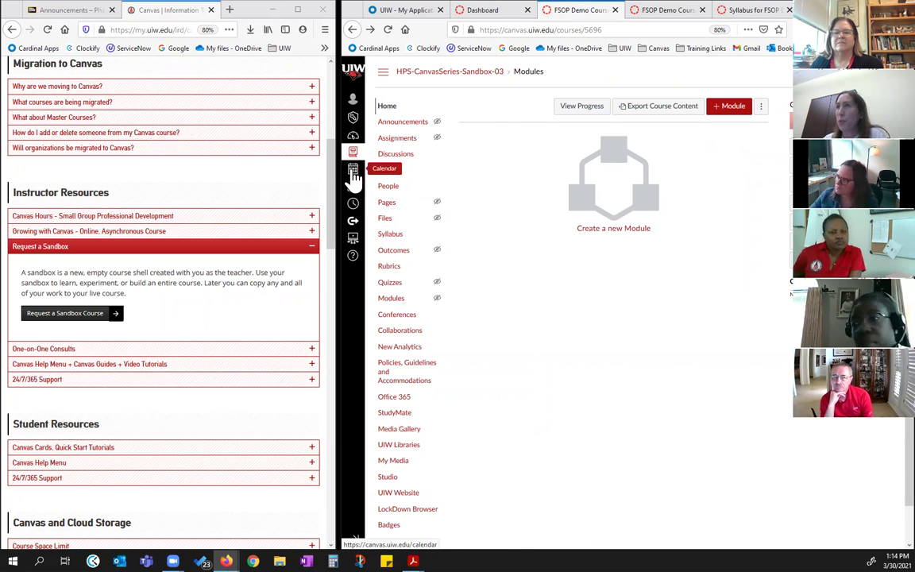
left_click(486, 11)
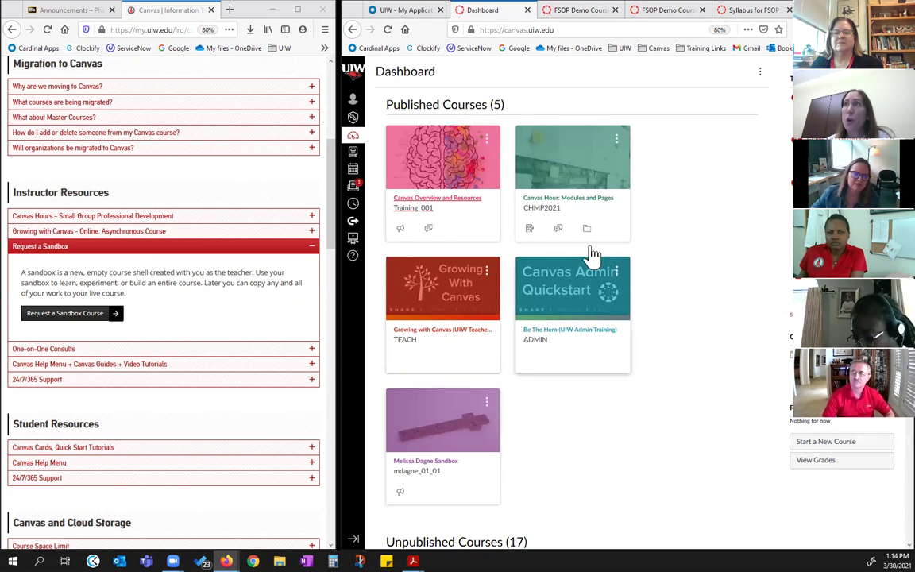
- Set the colour of the Canvas Overview and Resources course card to red
left_click_drag(425, 162, 498, 161)
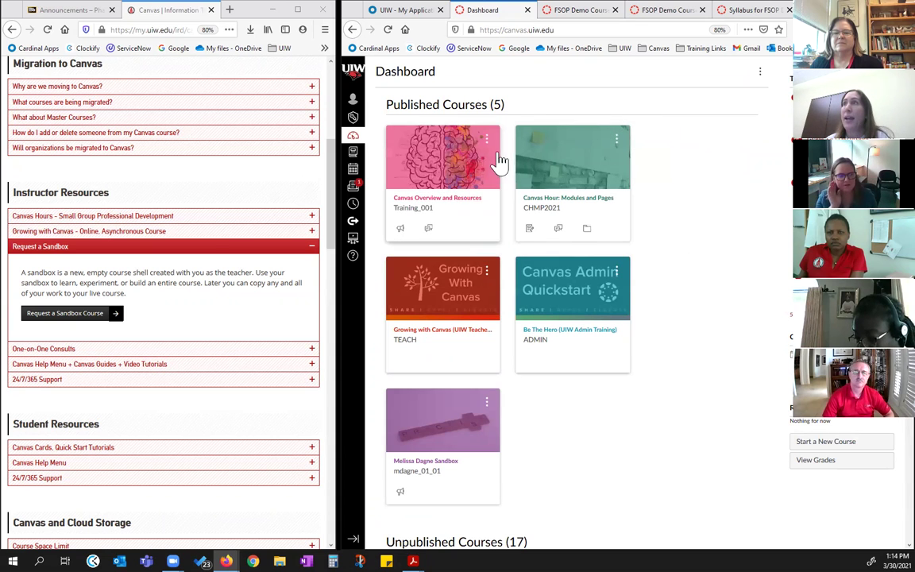
left_click(485, 141)
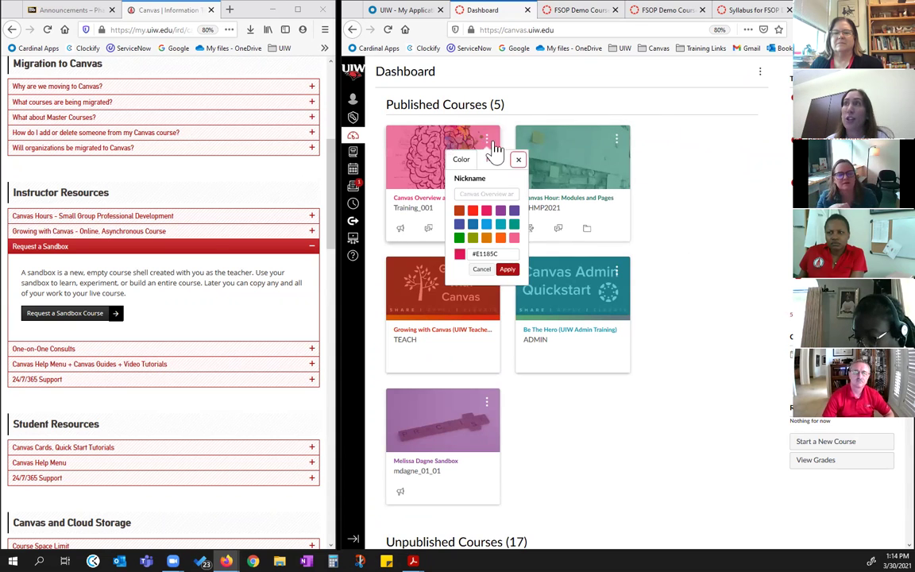
left_click(472, 211)
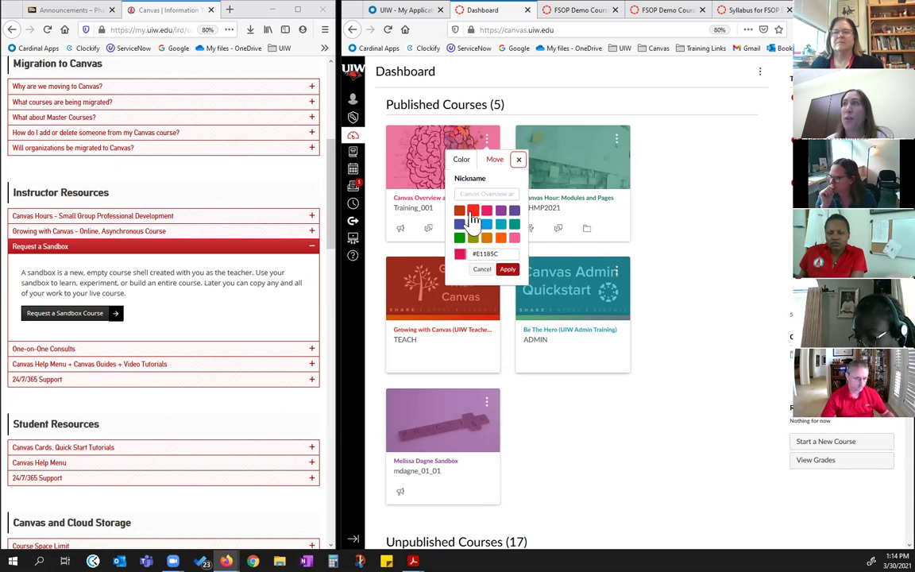
left_click(507, 269)
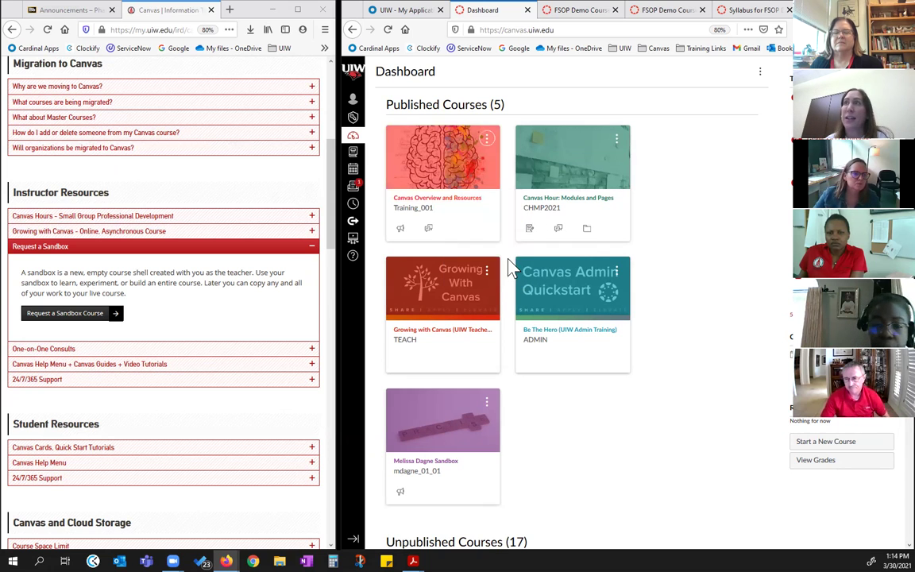
- Set the Canvas Overview and Resources card's colour to pink and open the Calendar
left_click(489, 143)
left_click(486, 211)
left_click(516, 270)
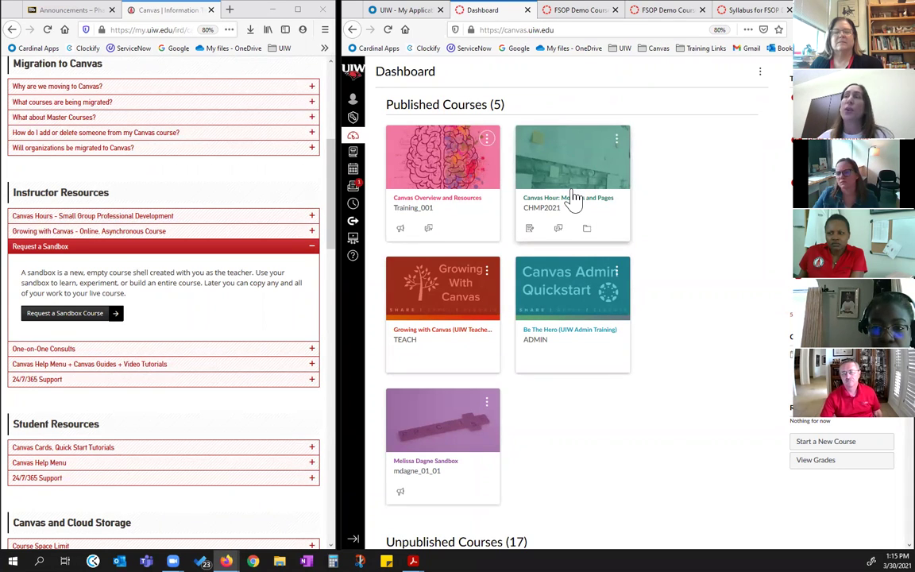
left_click(356, 175)
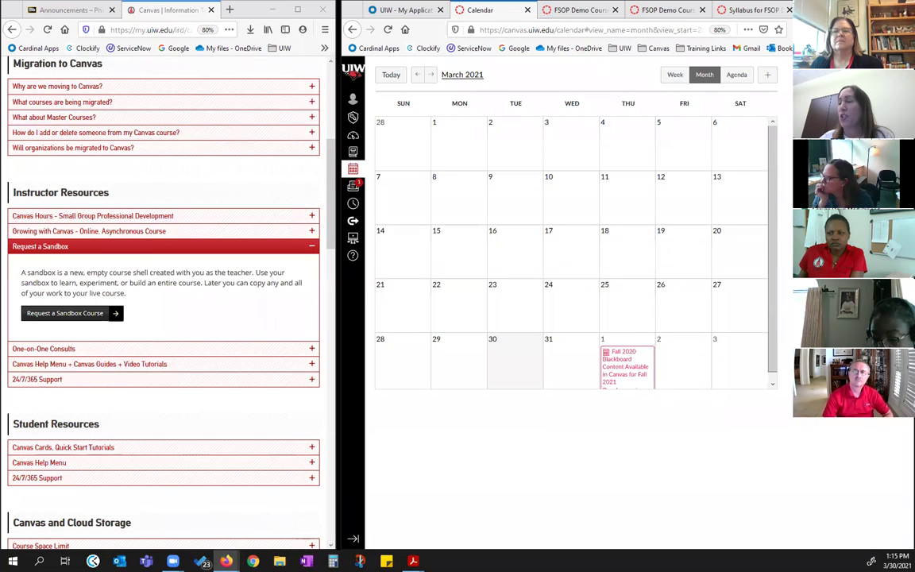
- Look over the March 2021 calendar, return to the Dashboard and review the published and unpublished course cards
scroll(695, 342, "down", 1)
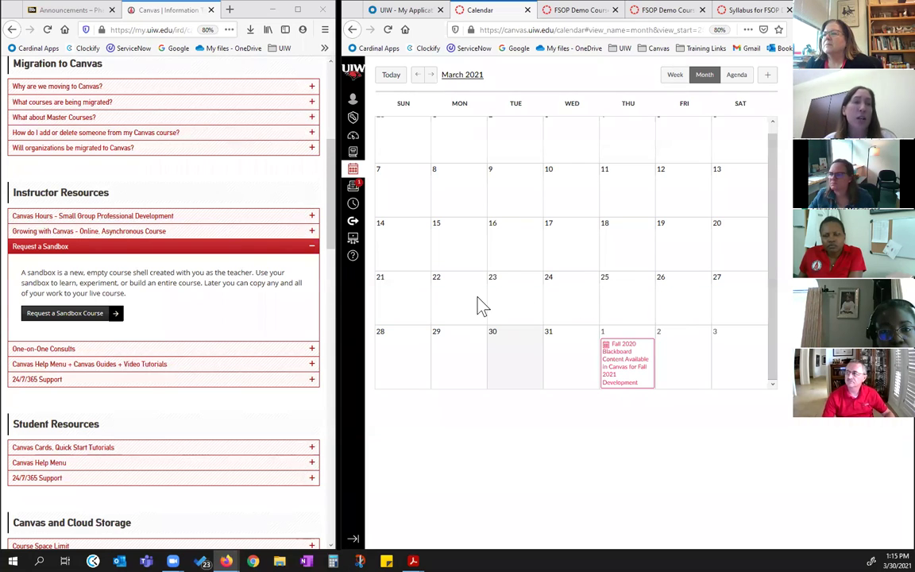
left_click(352, 140)
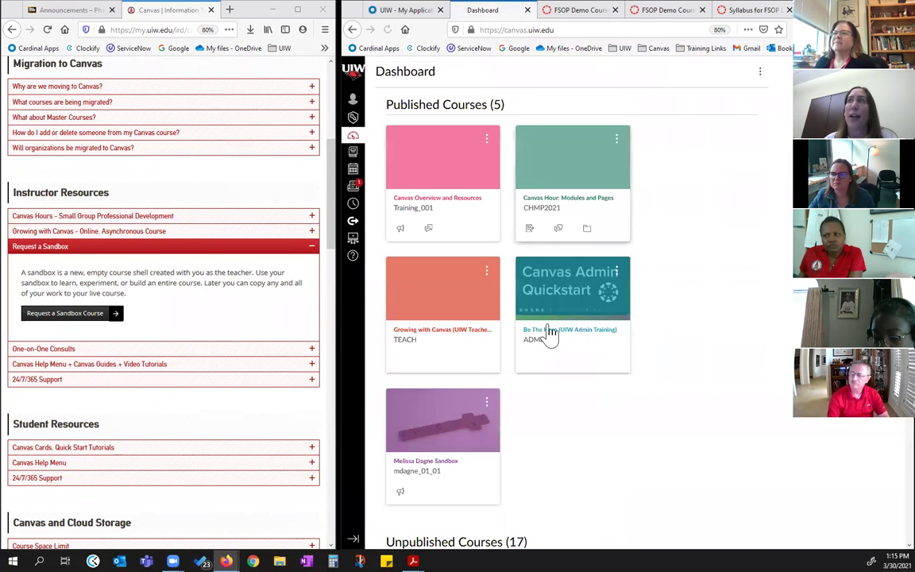
scroll(540, 421, "down", 3)
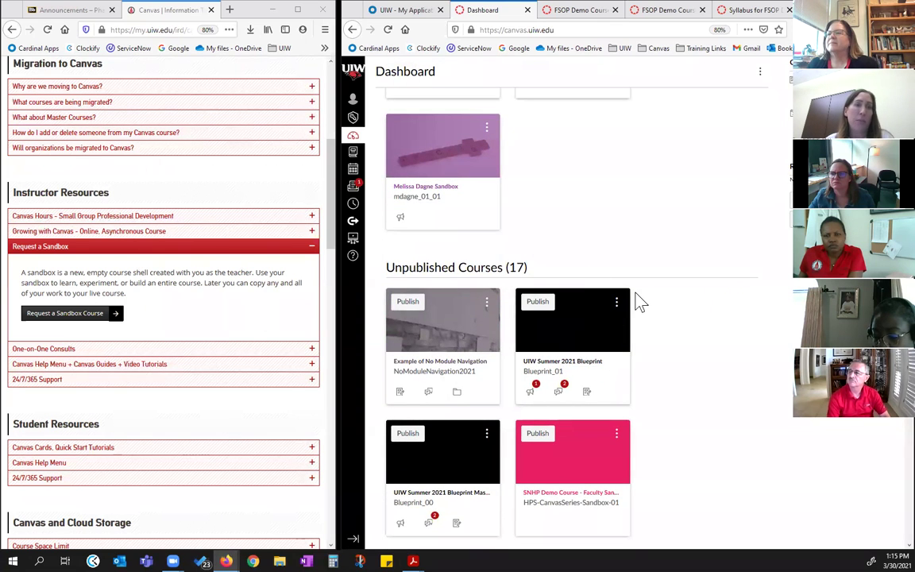
scroll(641, 302, "up", 2)
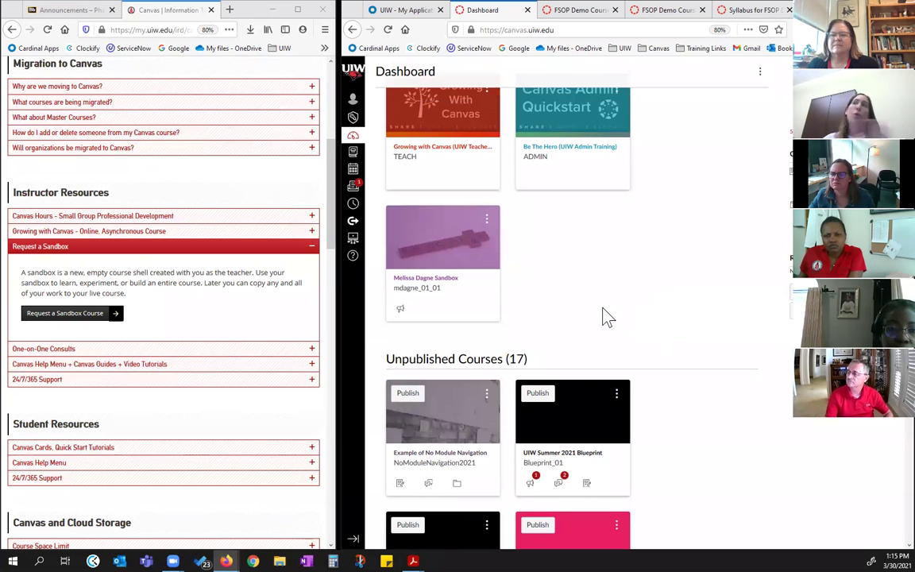
- Try the custom colour #f1f1f1 on the published personal sandbox's course card and cancel the change
left_click(488, 220)
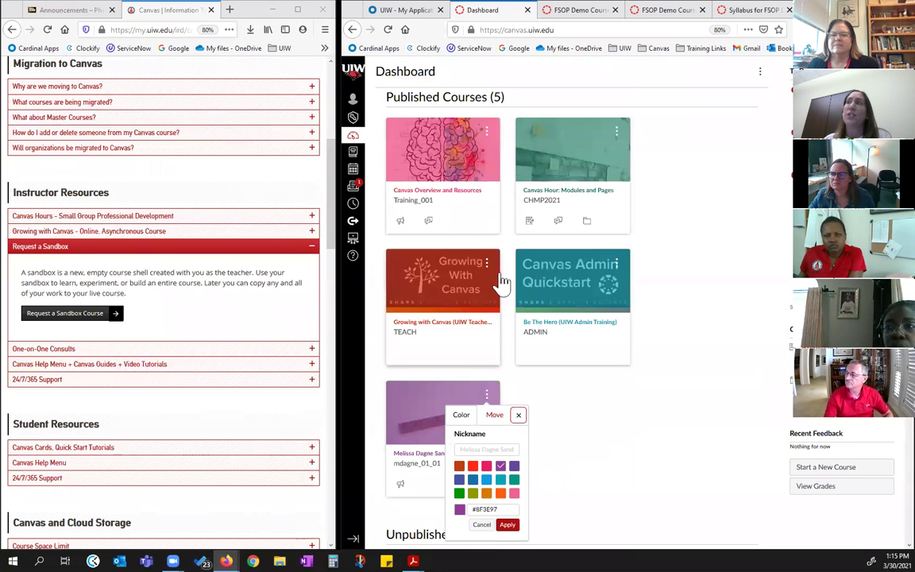
scroll(501, 464, "down", 1)
left_click_drag(502, 465, 475, 463)
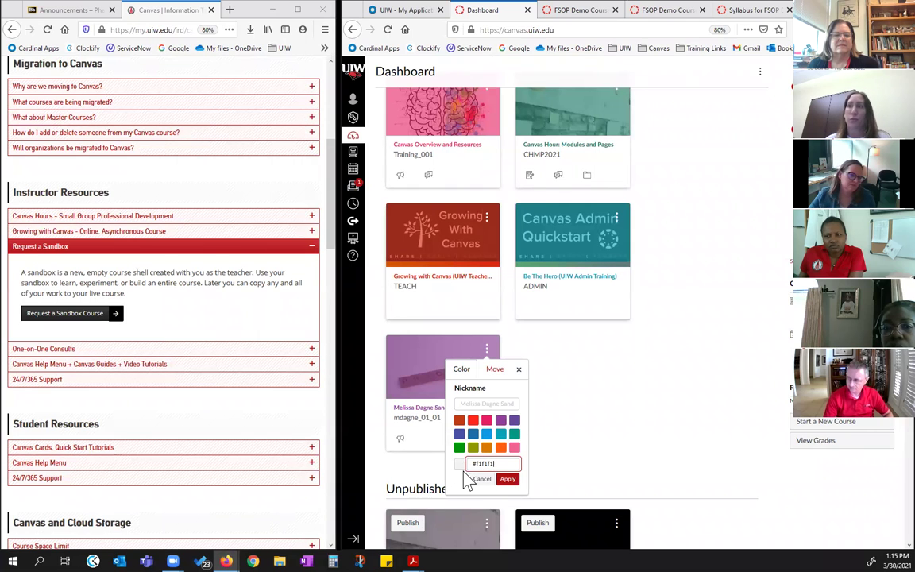
left_click(517, 464)
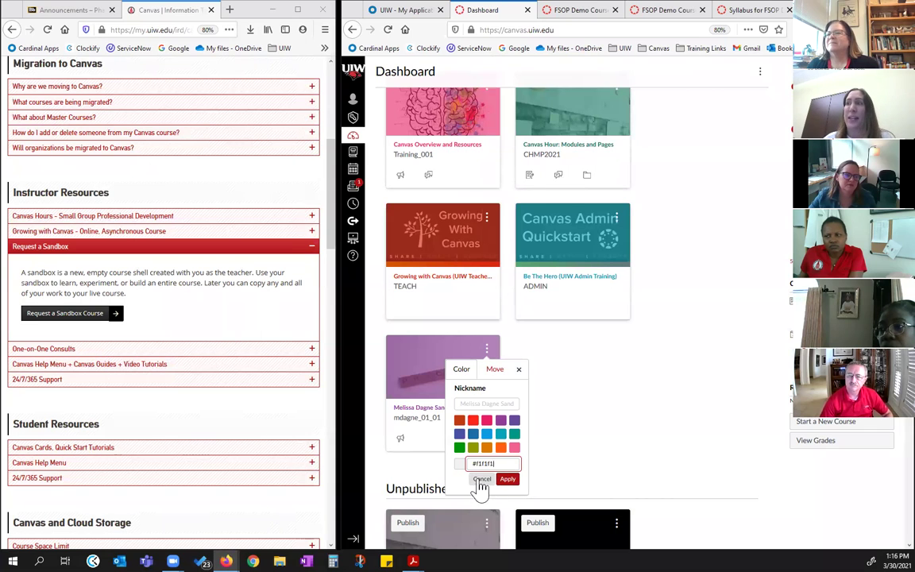
left_click(481, 480)
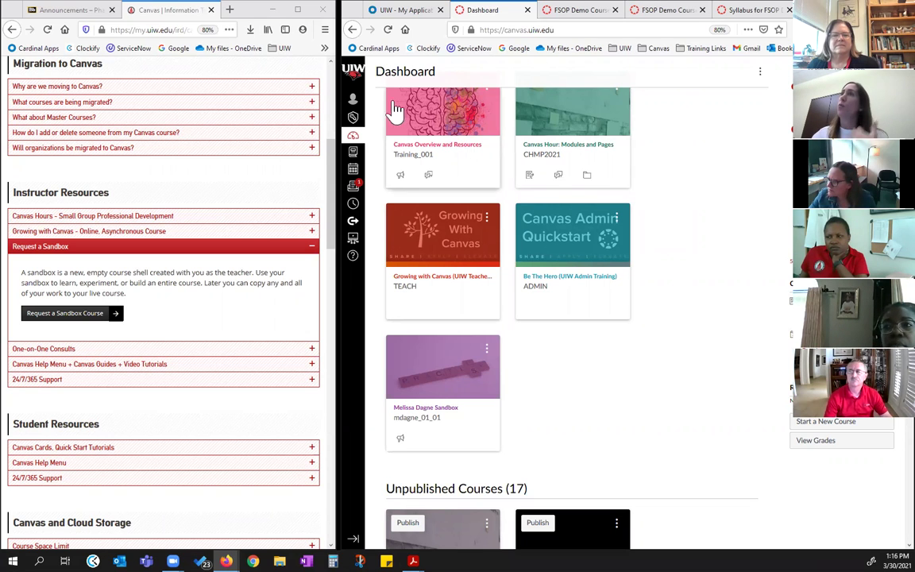
- Switch to the FSOP Demo Course - Blueprint Shell and display the full list of its pages
left_click(587, 10)
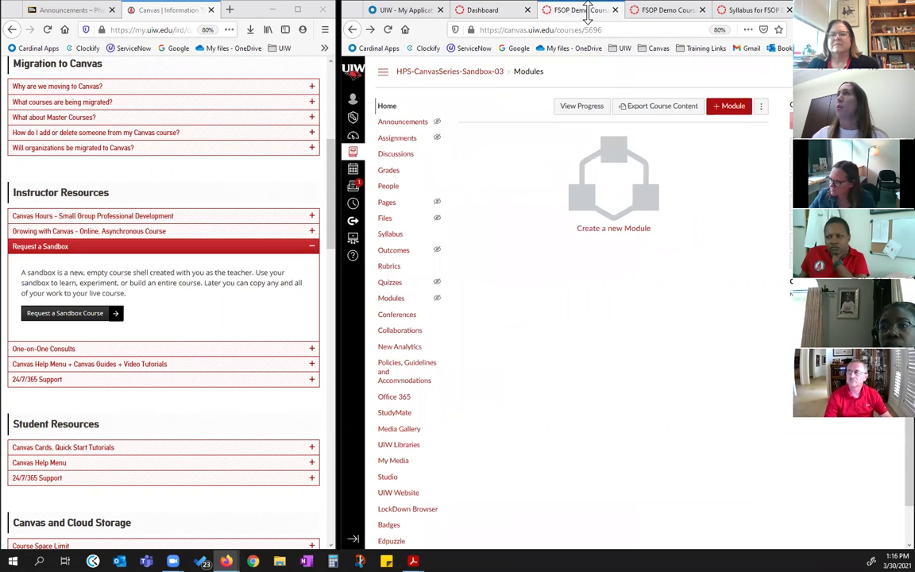
left_click(647, 10)
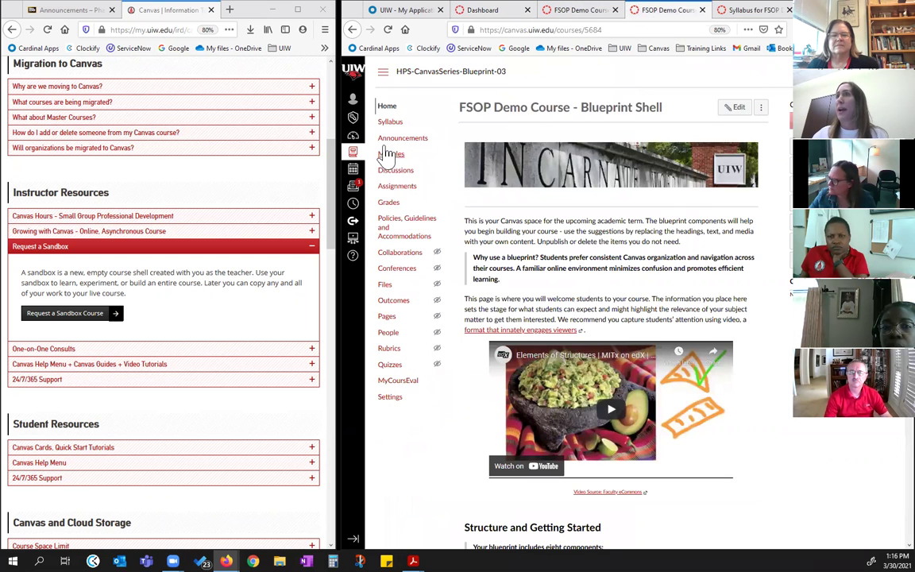
left_click(390, 318)
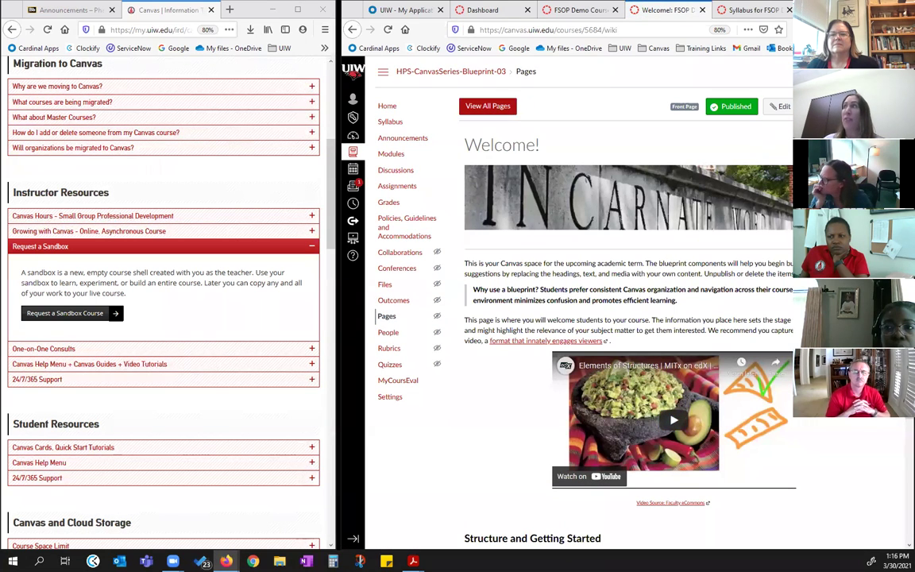
left_click(682, 110)
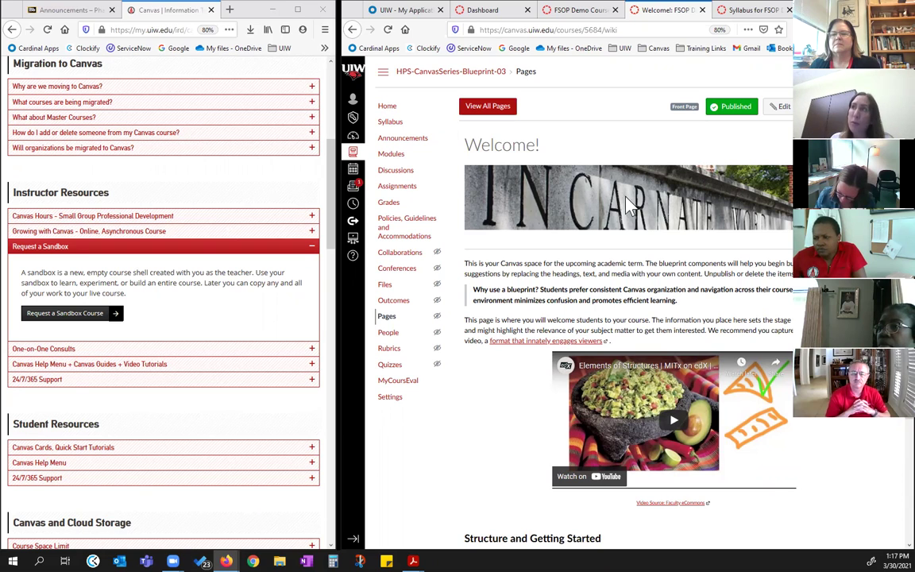
left_click(490, 110)
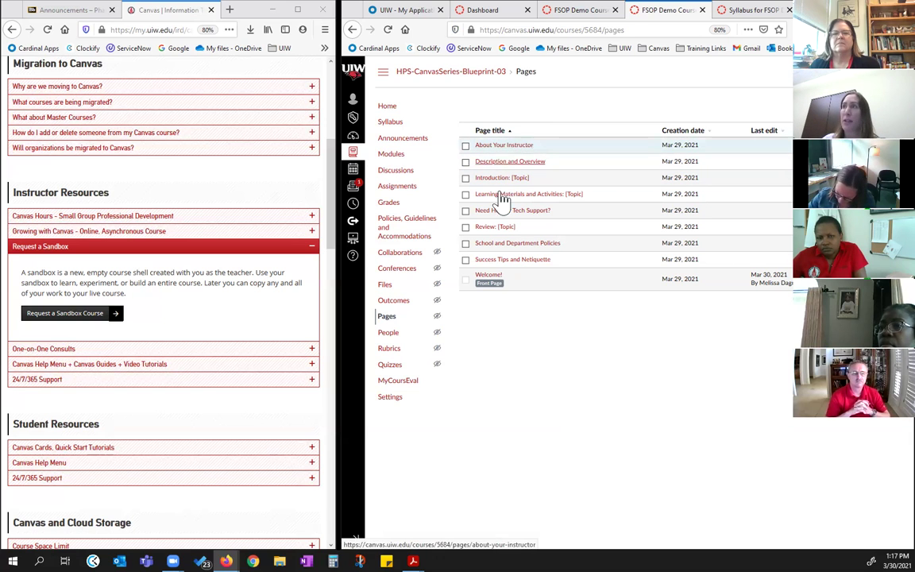
- Switch to the FSOP Demo Course - Blackboard Copy, open its Pages list and examine all the migrated pages
left_click(748, 11)
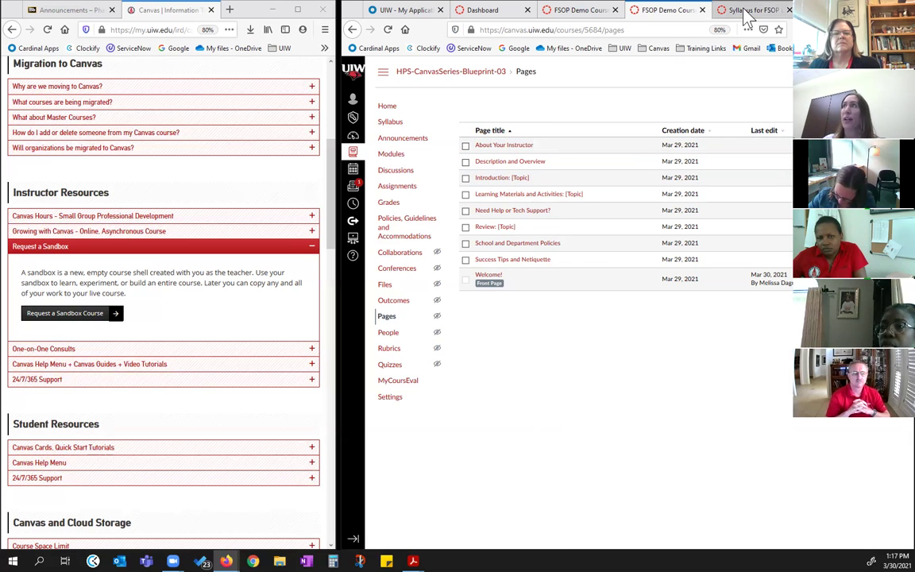
scroll(419, 502, "down", 2)
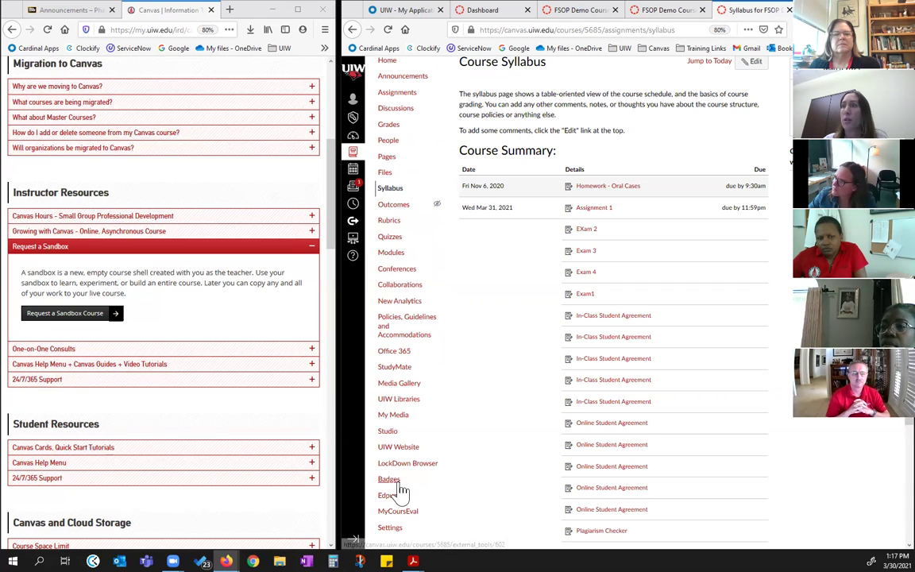
left_click(388, 159)
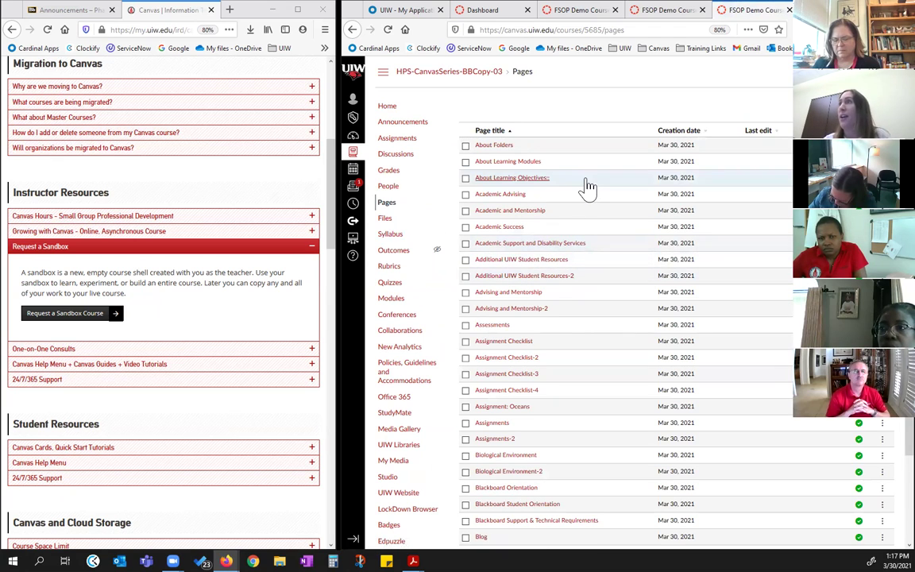
scroll(584, 199, "down", 3)
scroll(604, 199, "down", 9)
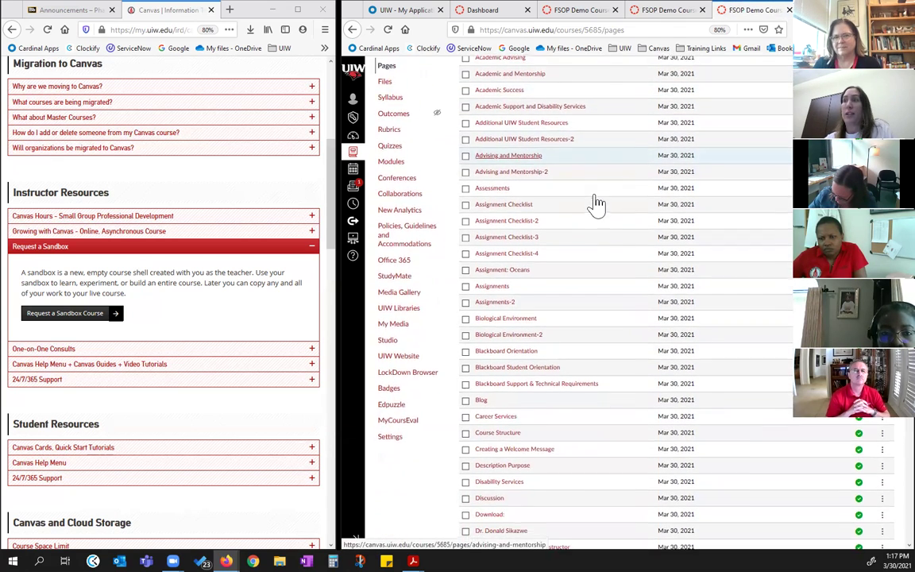
scroll(608, 219, "down", 14)
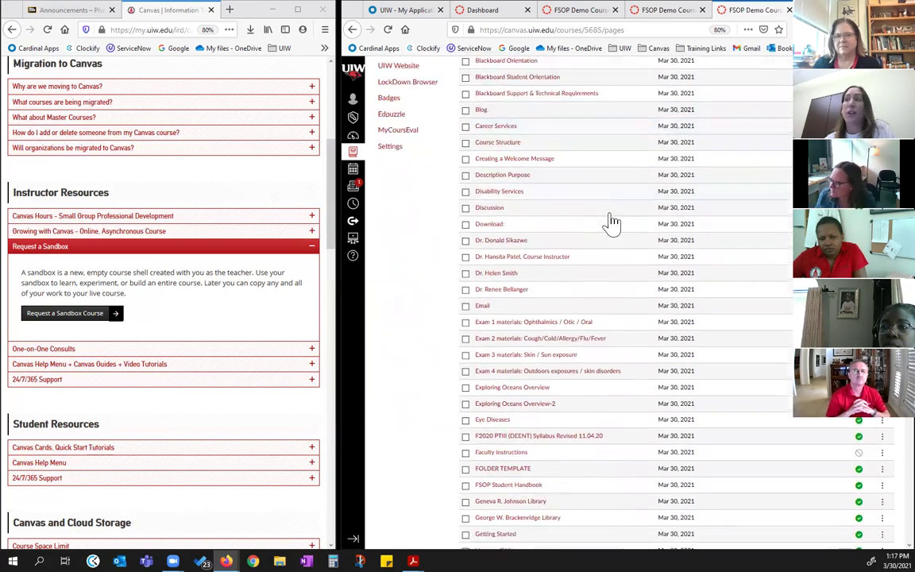
scroll(615, 229, "down", 4)
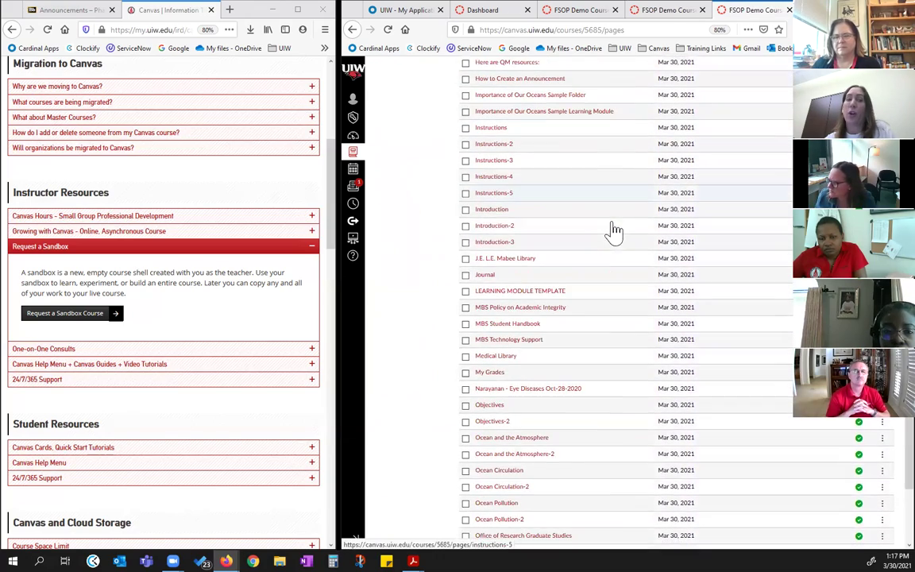
scroll(611, 238, "up", 20)
scroll(618, 266, "down", 4)
scroll(619, 269, "down", 6)
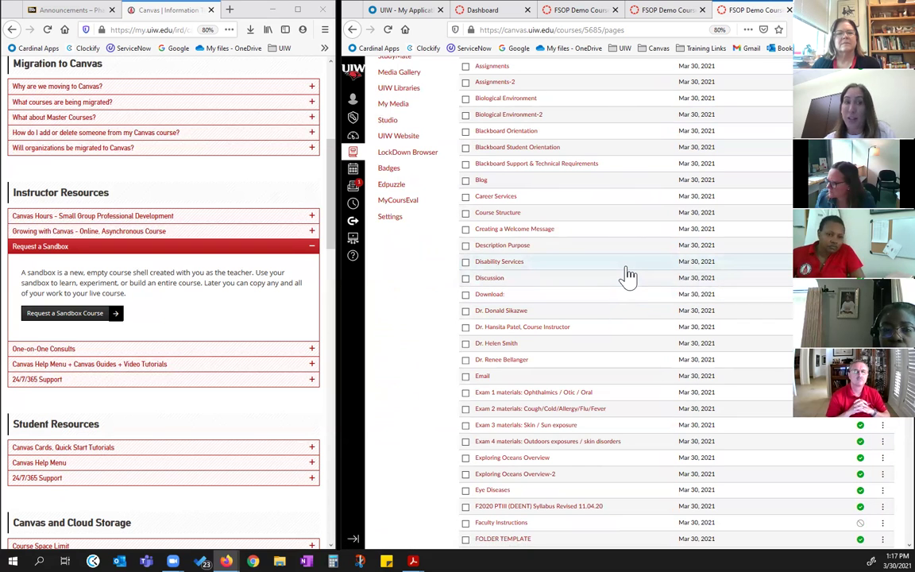
scroll(627, 280, "down", 1)
scroll(628, 282, "down", 15)
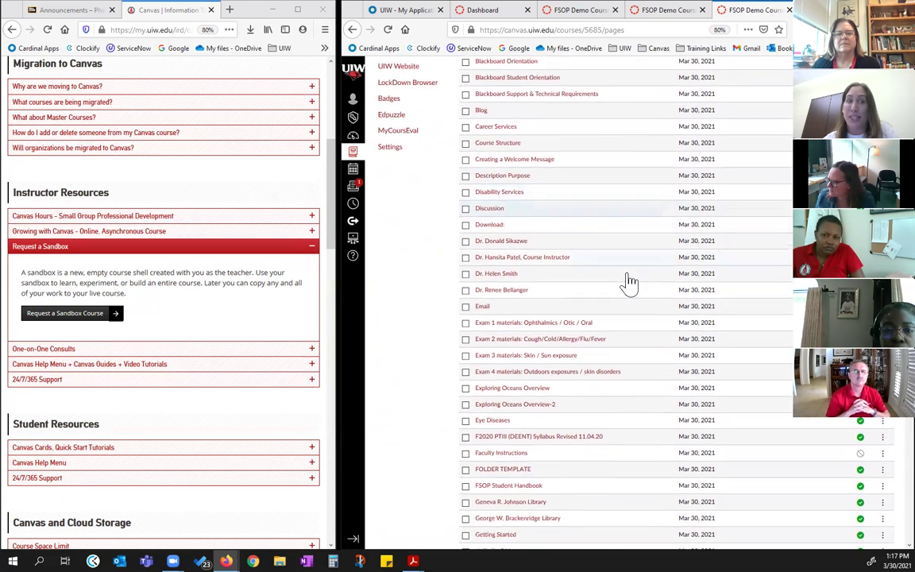
scroll(633, 287, "down", 14)
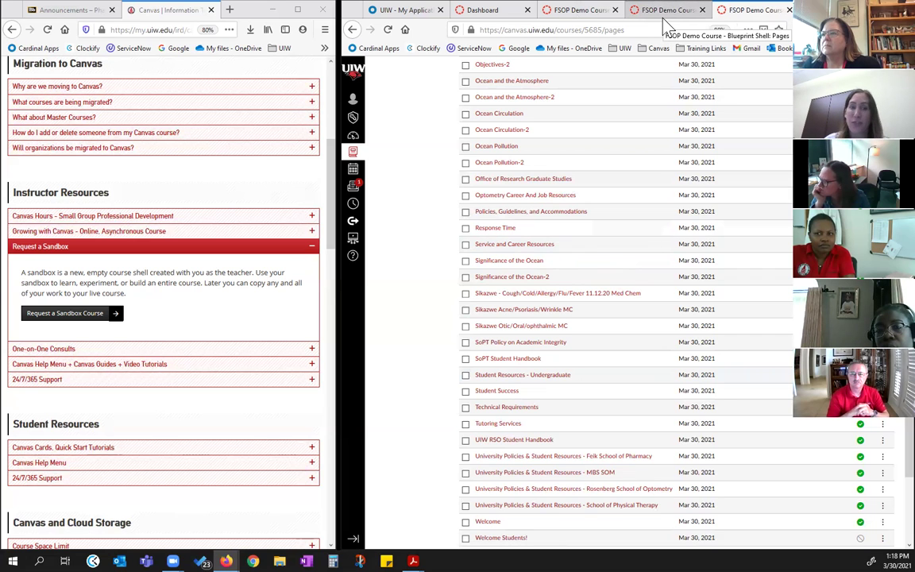
- Open Import Content from the Faculty Sandbox's course settings and choose Copy a Canvas Course as the content type
left_click(587, 15)
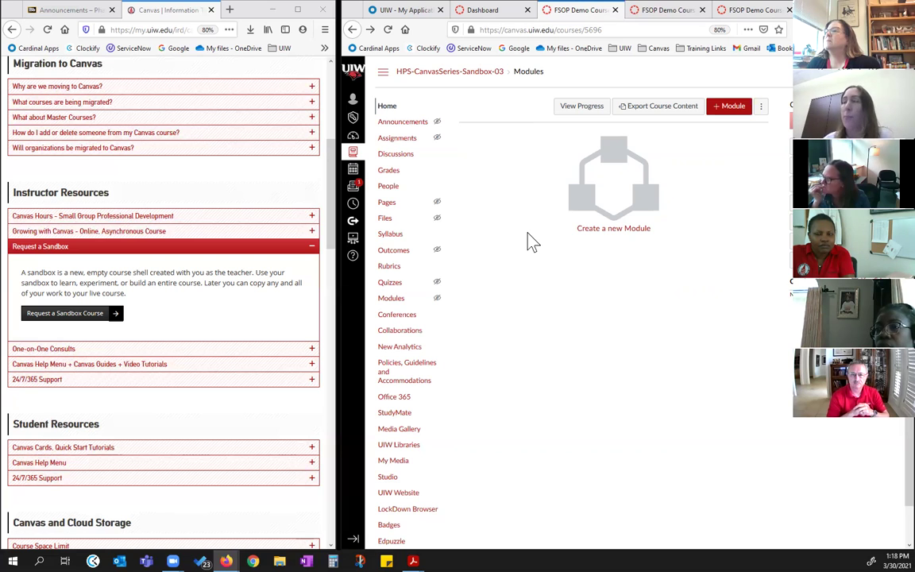
scroll(439, 505, "down", 1)
left_click(390, 536)
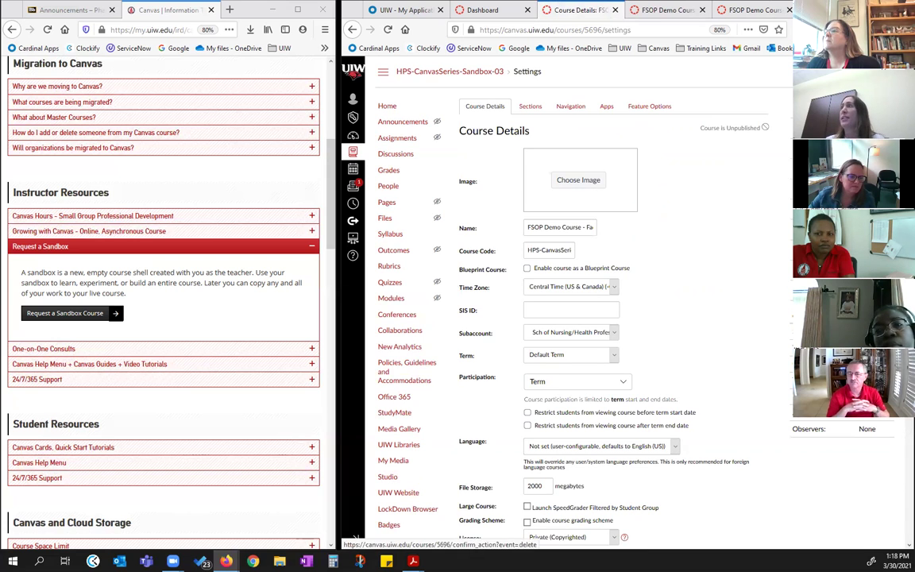
left_click(772, 339)
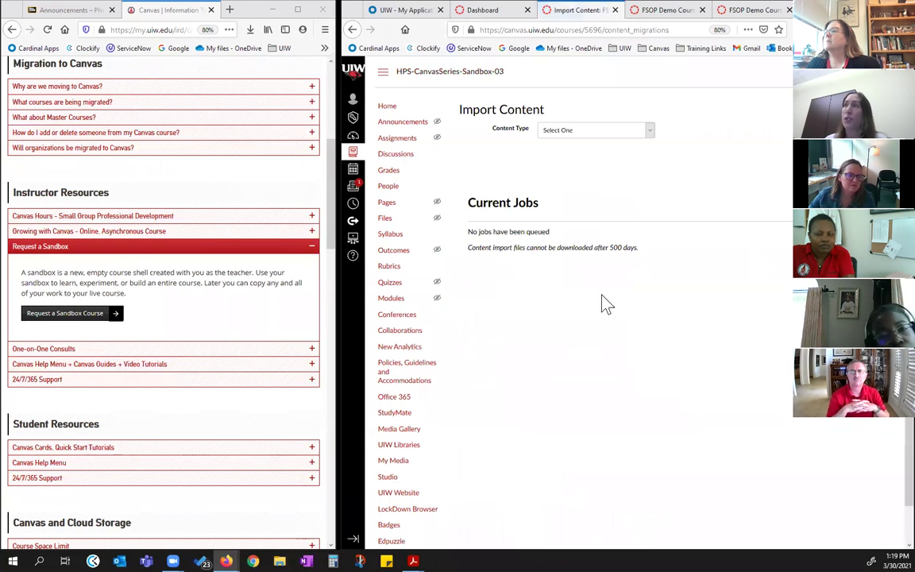
left_click(651, 132)
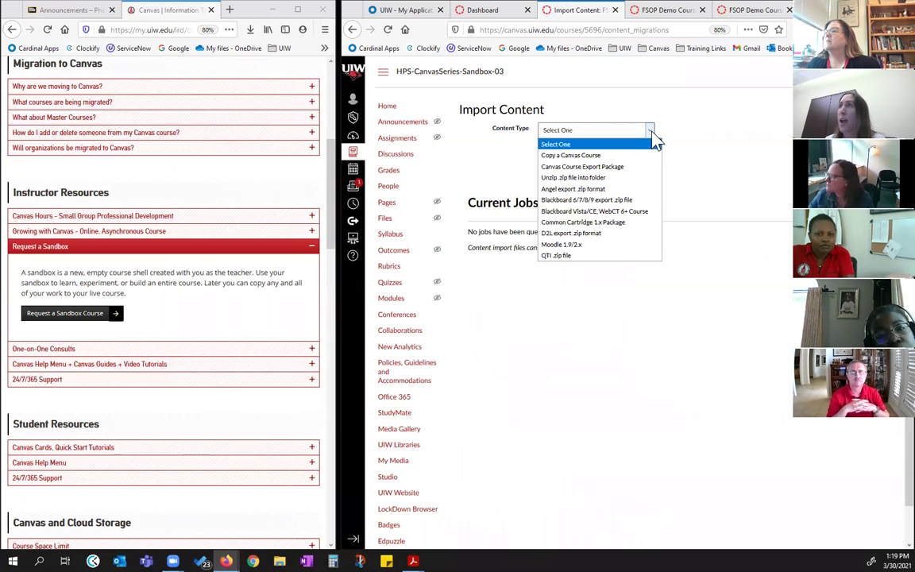
left_click(577, 156)
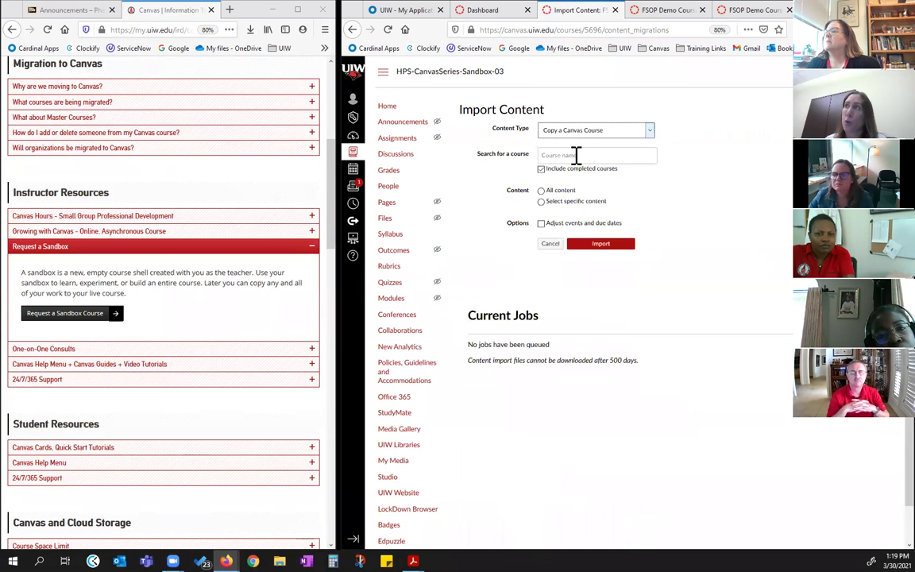
- Search for "FSOP", choose FSOP Demo Course - Blackboard Copy as the source and limit the import to specific content
left_click(578, 156)
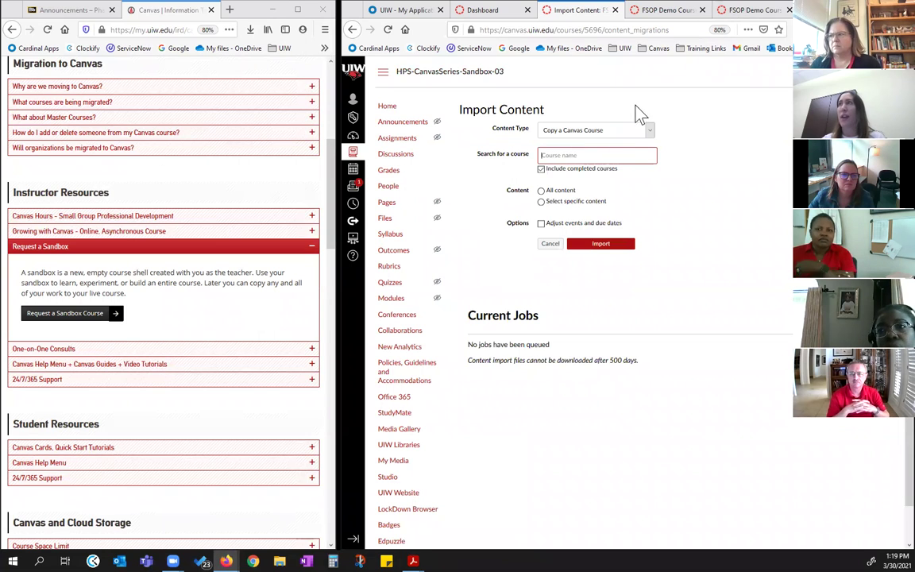
type("FSOP")
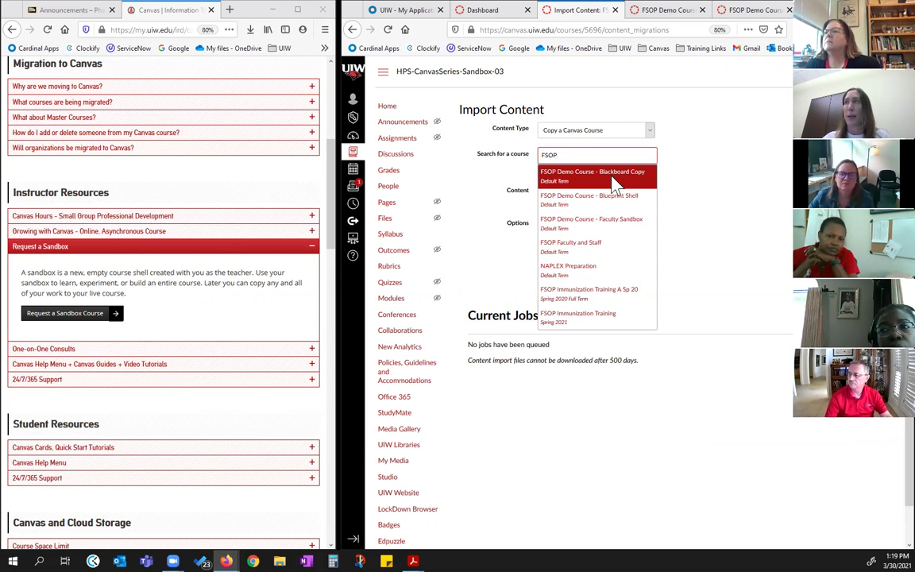
left_click(621, 184)
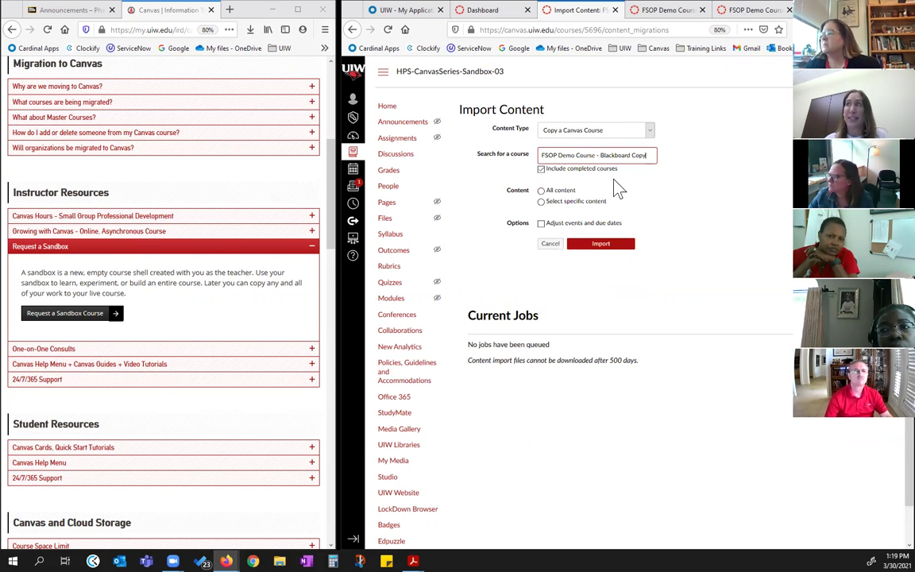
left_click(541, 201)
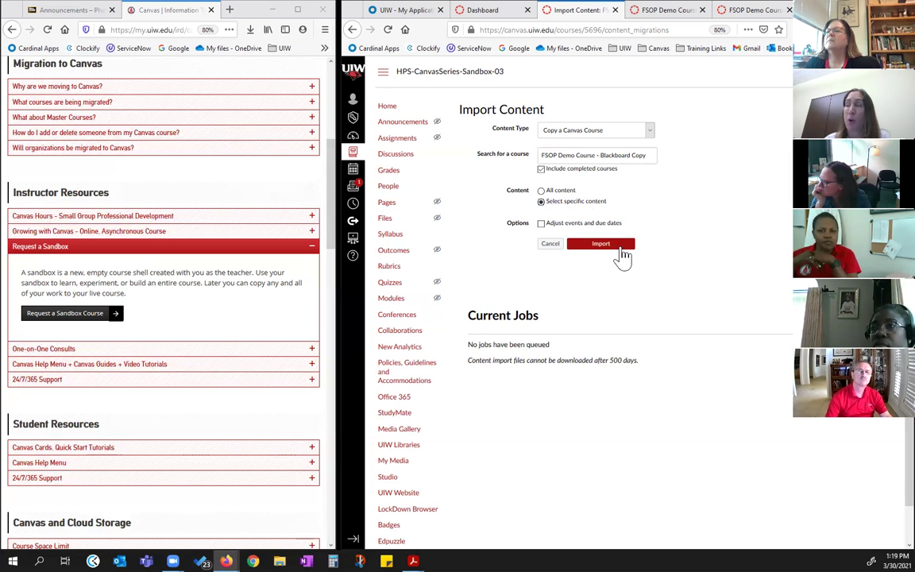
- Enable adjusting of events and due dates with date shifting, and set the original beginning date to May 11, 2020
left_click(543, 224)
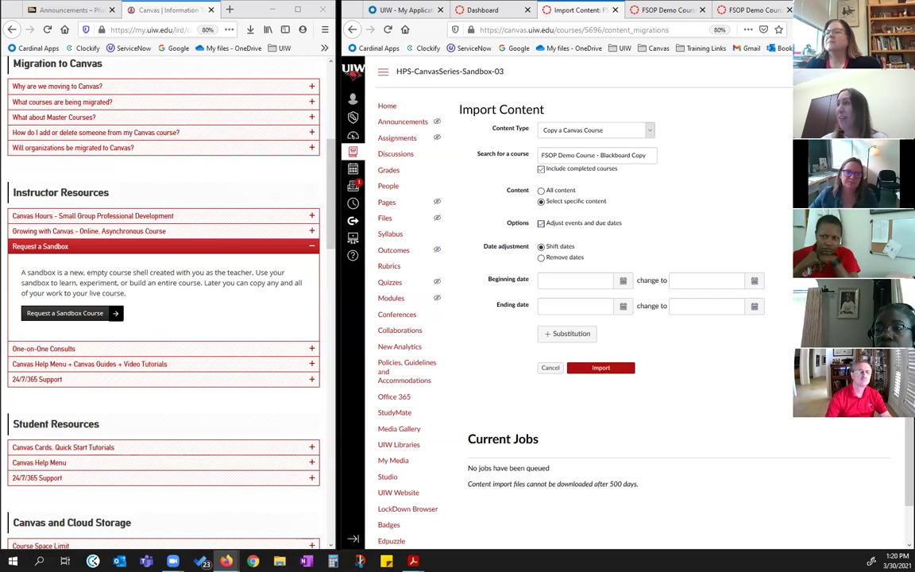
left_click(622, 281)
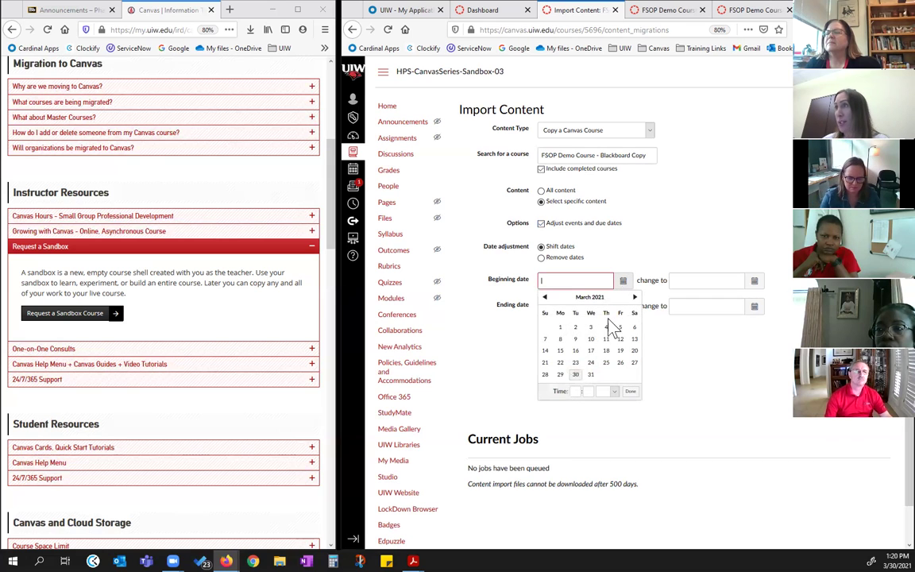
left_click(546, 298)
left_click(546, 298)
left_click(546, 298)
left_click(546, 298)
left_click(546, 298)
left_click(546, 298)
left_click(546, 298)
left_click(546, 298)
left_click(546, 298)
left_click(545, 298)
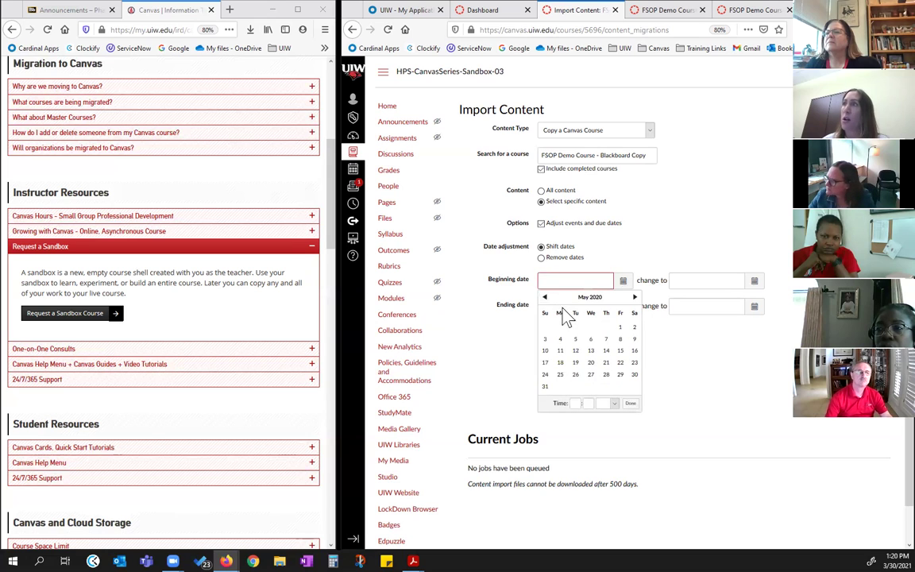
left_click(561, 353)
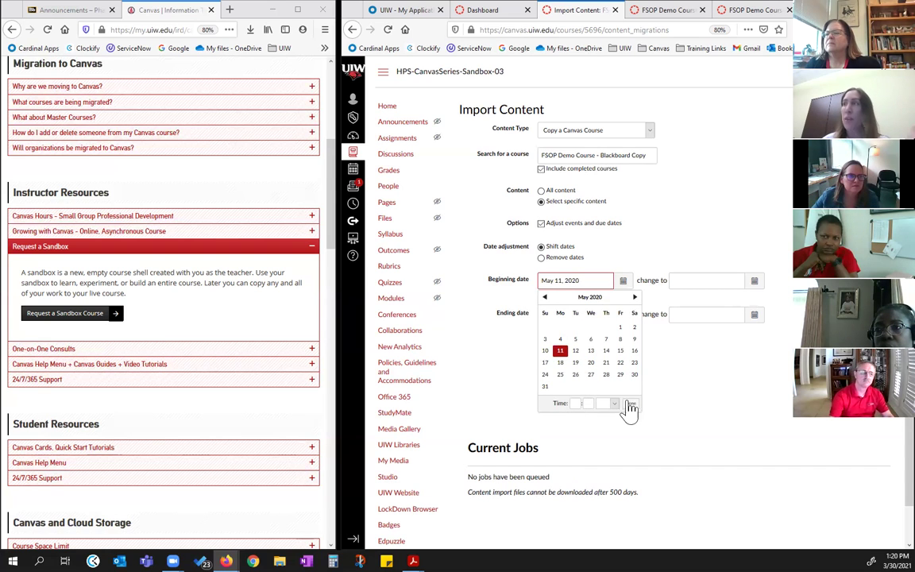
left_click(700, 387)
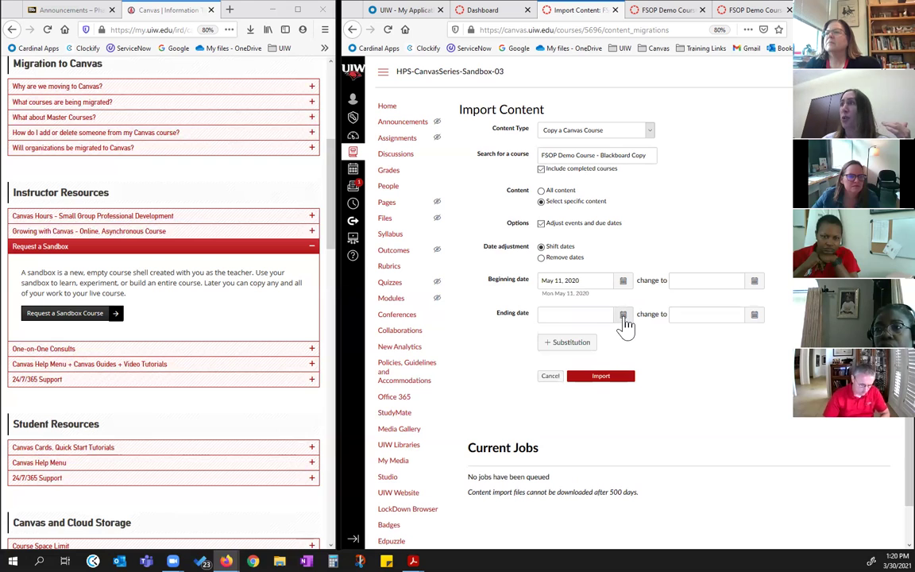
- Set the original ending date for the date shift to Jun 10, 2020
left_click(623, 316)
left_click(634, 330)
left_click(635, 330)
left_click(634, 330)
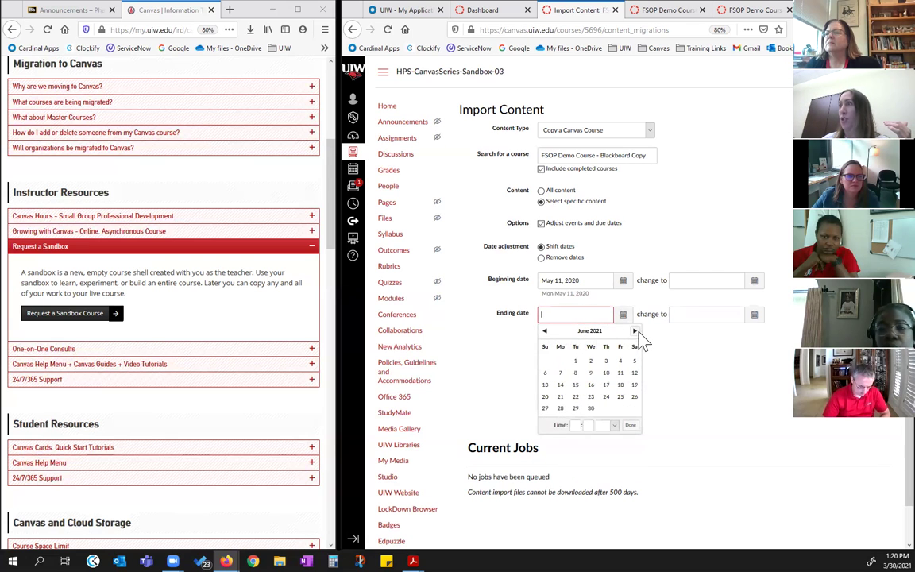
left_click(545, 331)
left_click(545, 330)
left_click(545, 331)
left_click(544, 330)
left_click(545, 330)
left_click(545, 331)
left_click(544, 331)
left_click(545, 330)
left_click(544, 331)
left_click(545, 331)
left_click(545, 331)
left_click(545, 331)
left_click(590, 373)
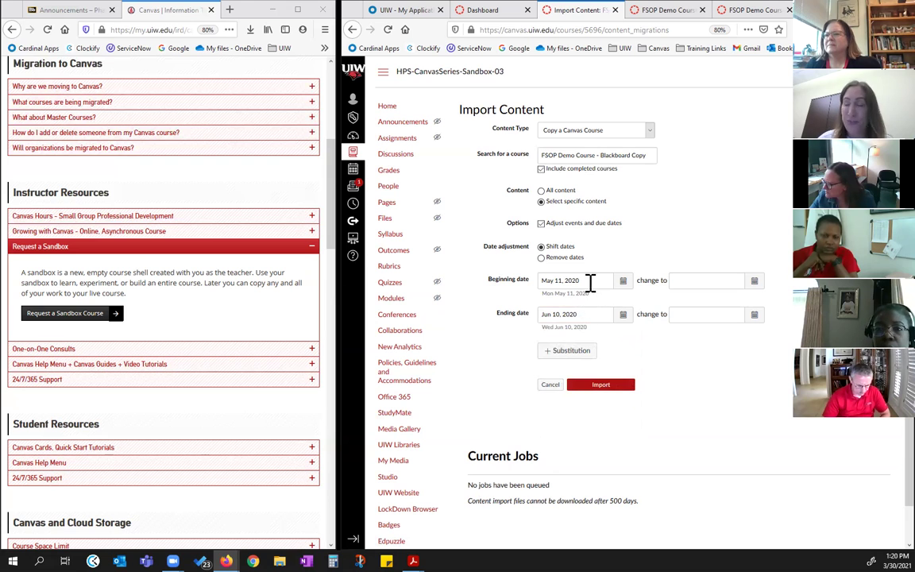
- Set the new beginning date for the date shift to May 10, 2021
left_click(753, 283)
left_click(765, 297)
left_click(765, 297)
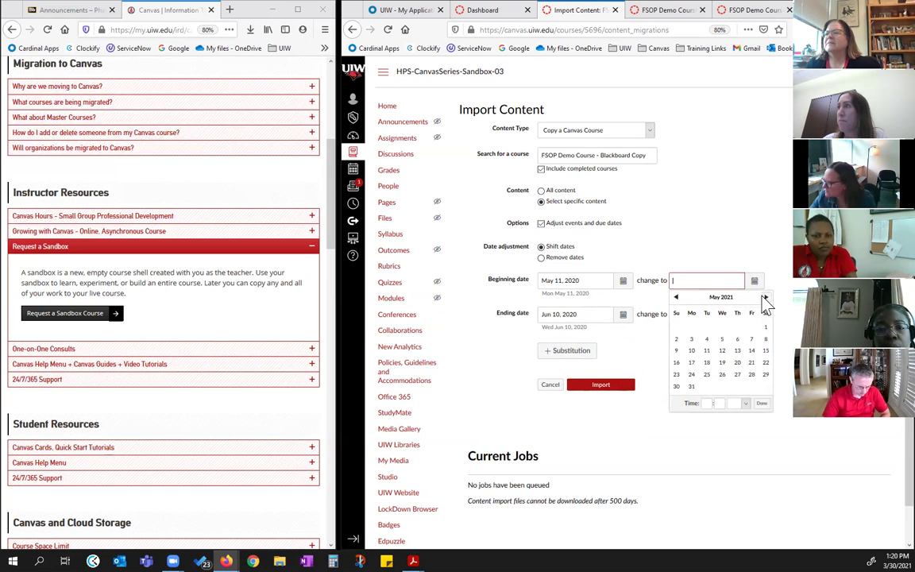
left_click(691, 350)
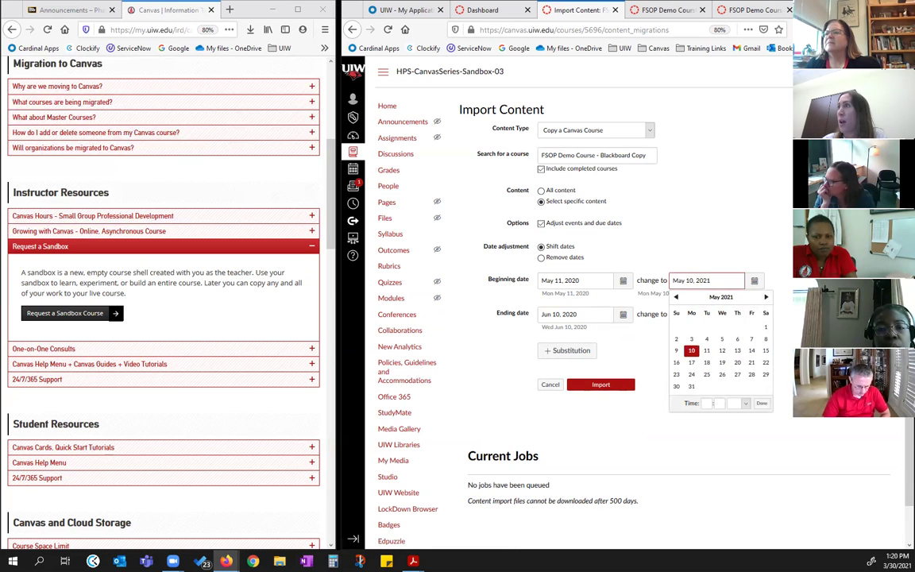
left_click(780, 318)
- Set the new ending date to Jun 9, 2021, and turn the adjustment of events and due dates off again
left_click(754, 316)
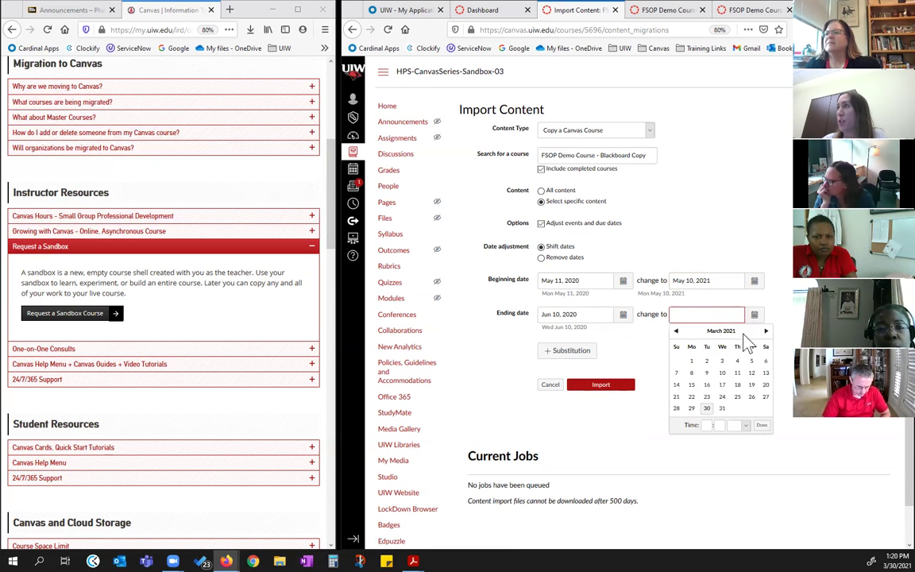
left_click(766, 330)
left_click(766, 331)
left_click(765, 330)
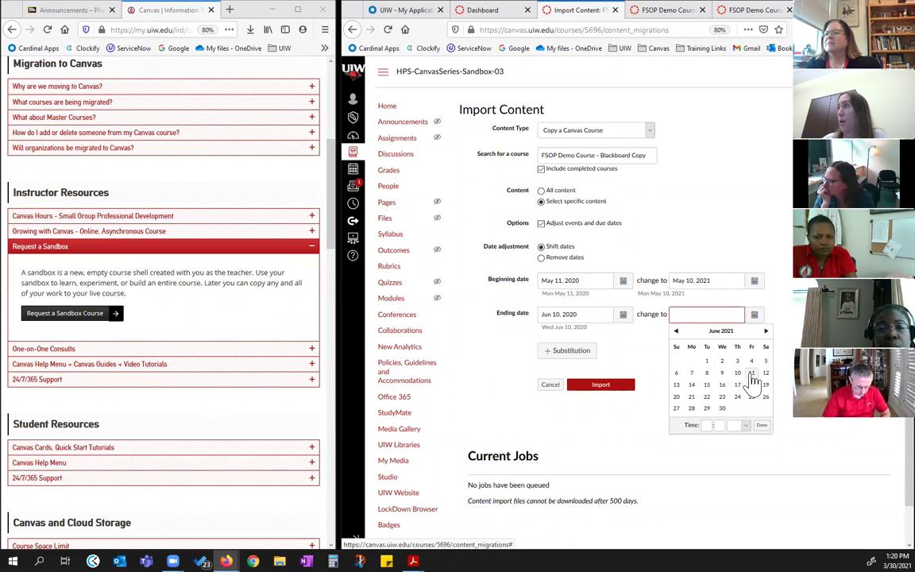
left_click(722, 373)
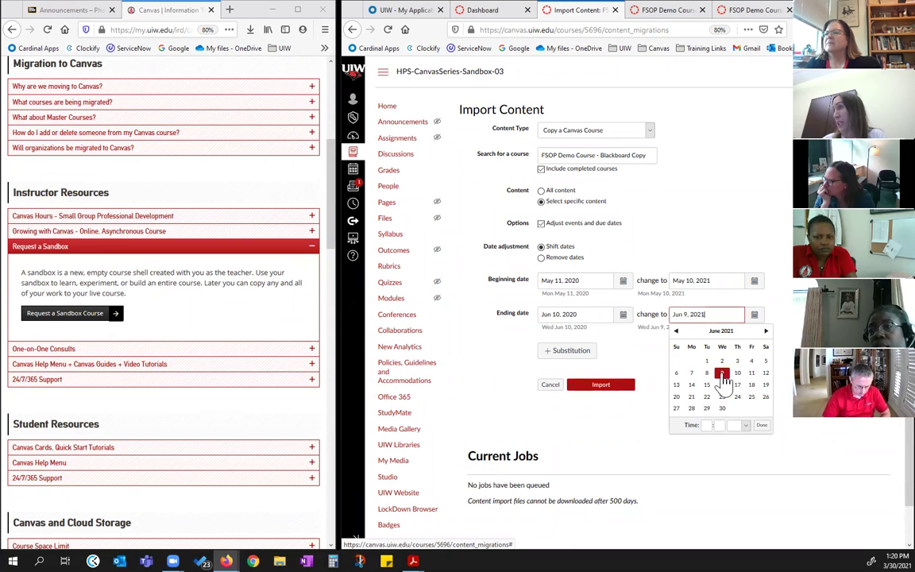
left_click(762, 425)
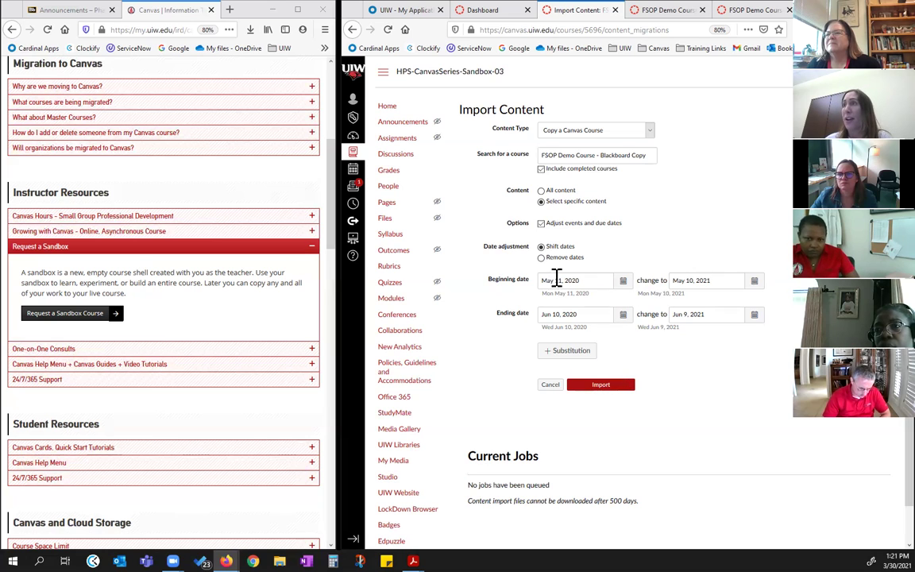
left_click(542, 224)
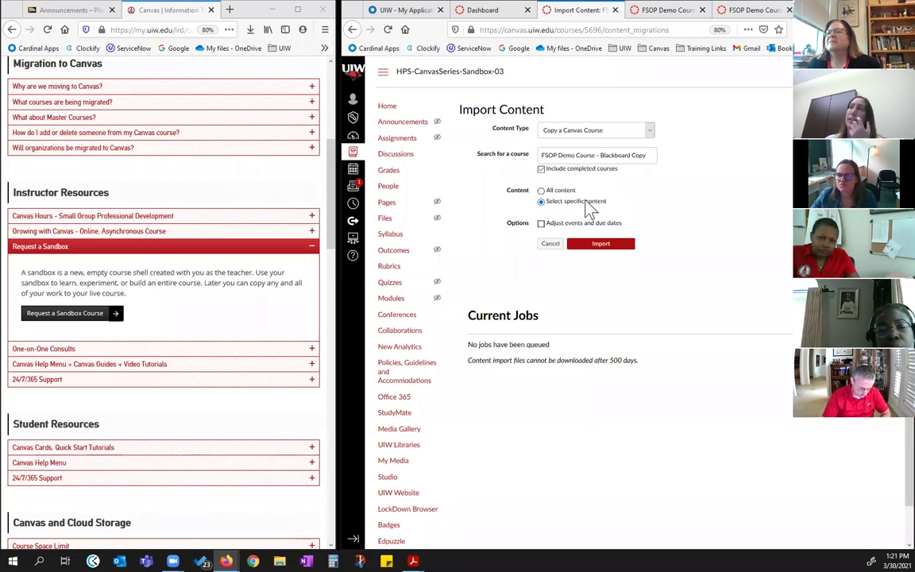
- Start the import from the Blackboard Copy course and open the content selection for the queued job
left_click(602, 245)
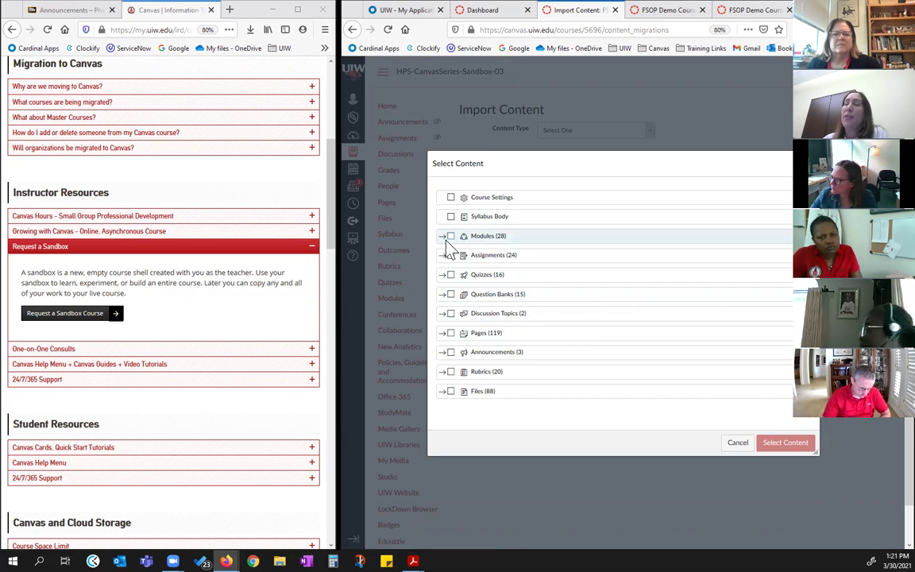
scroll(480, 373, "down", 1)
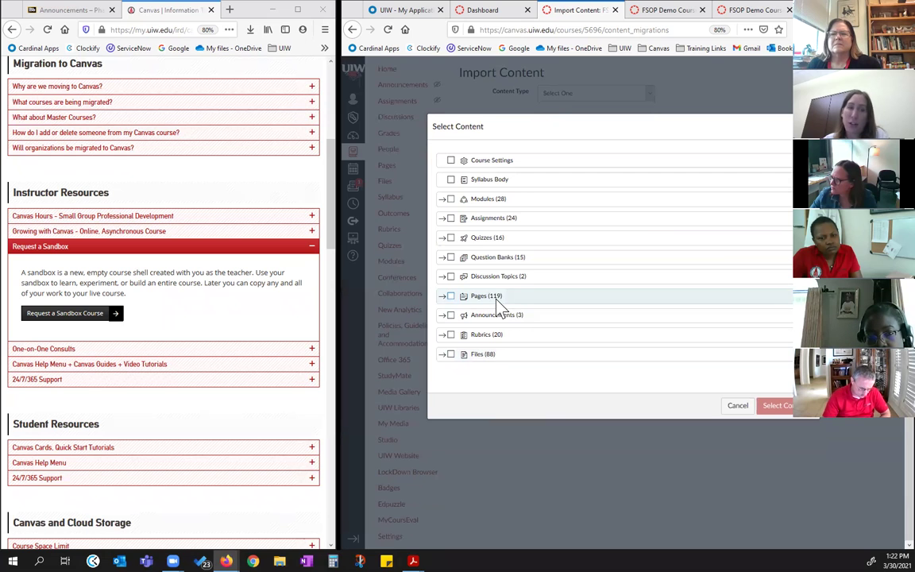
- Expand Pages, mark Biological Environment-2, Getting Started and Blackboard Student Orientation for import, and cancel the content selection
left_click(445, 299)
scroll(548, 320, "down", 1)
scroll(547, 326, "down", 4)
scroll(550, 330, "down", 3)
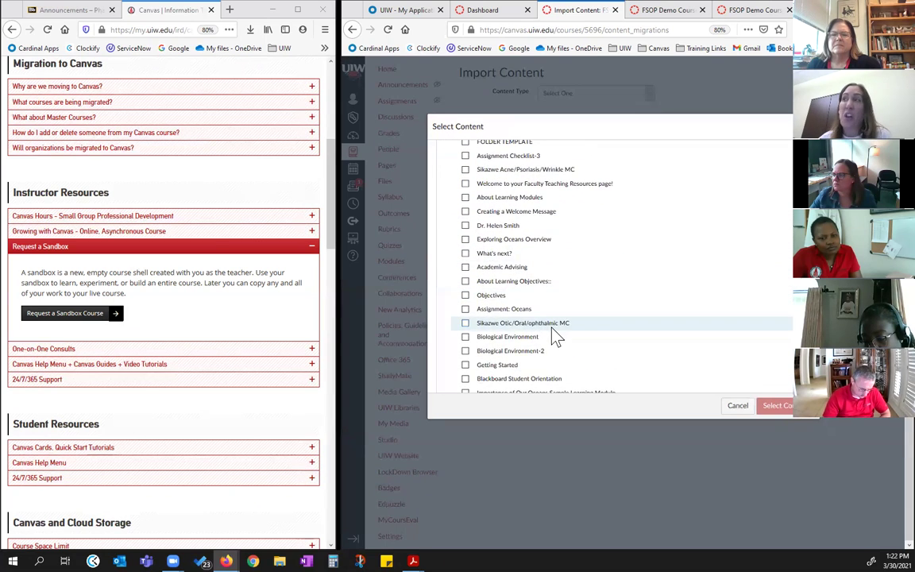
scroll(556, 338, "down", 2)
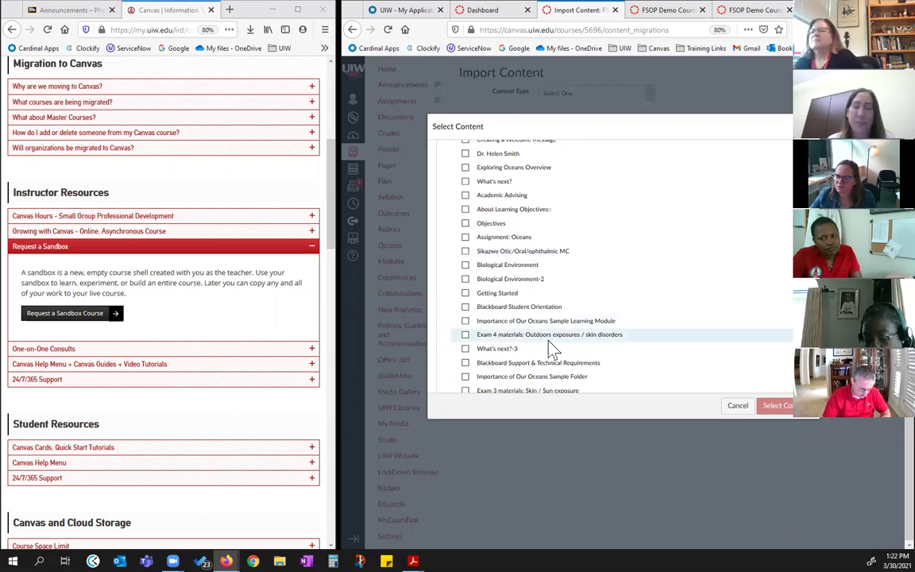
left_click(466, 279)
left_click(466, 293)
left_click(466, 308)
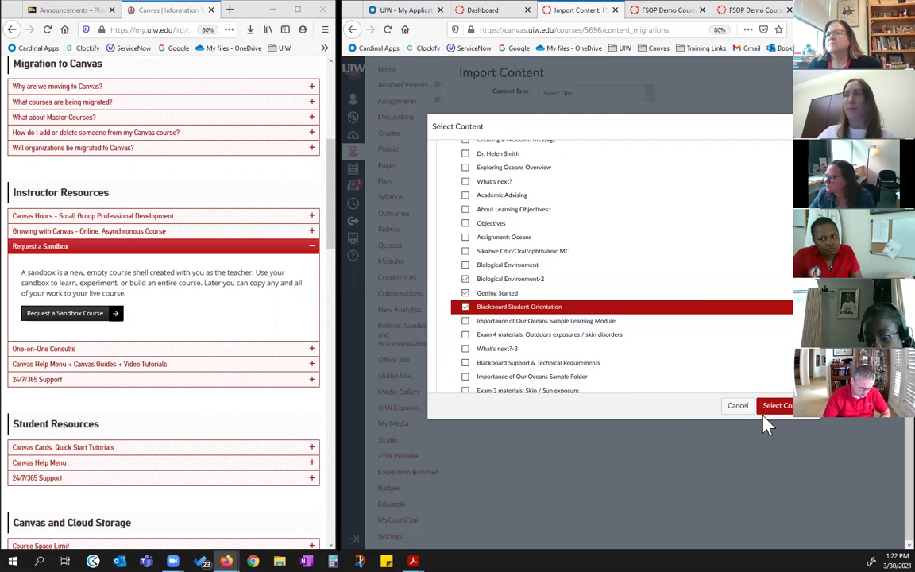
left_click(738, 406)
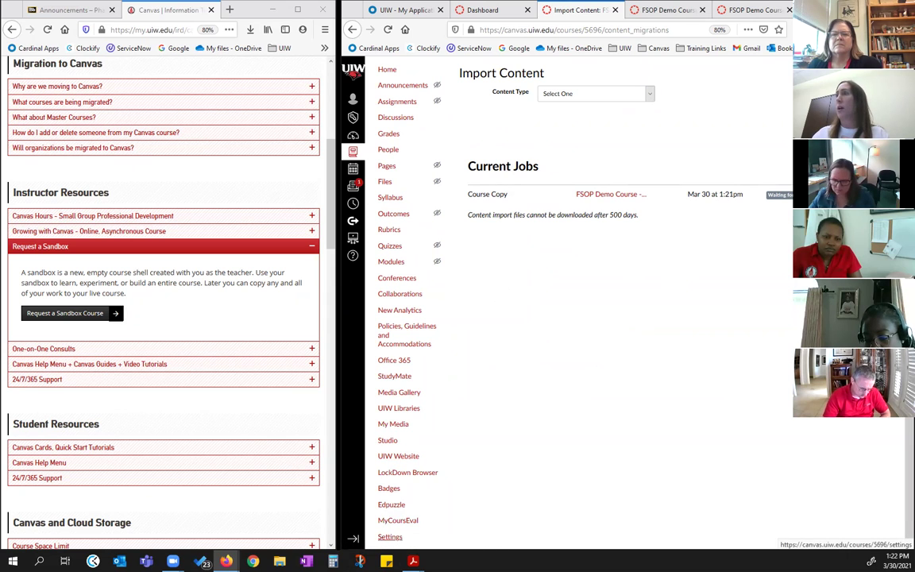
- Switch to the FSOP Demo Course - Blackboard Copy and open Import Content from its course settings
left_click(743, 11)
scroll(445, 318, "up", 10)
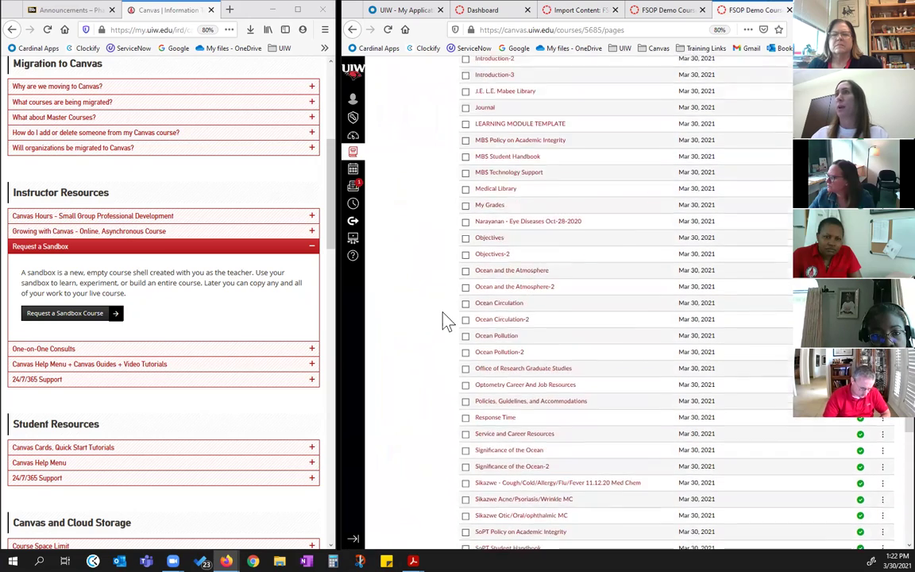
scroll(432, 320, "up", 5)
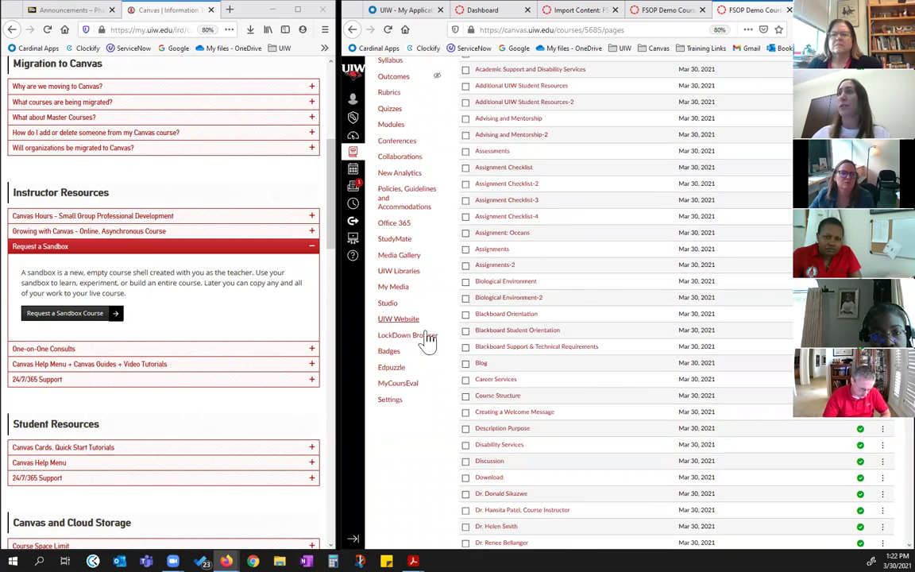
left_click(391, 402)
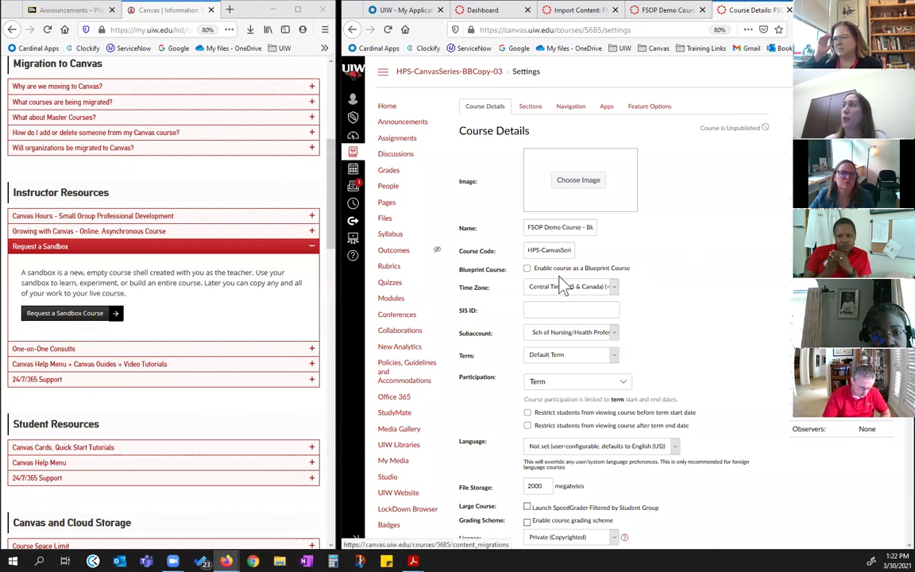
left_click(766, 349)
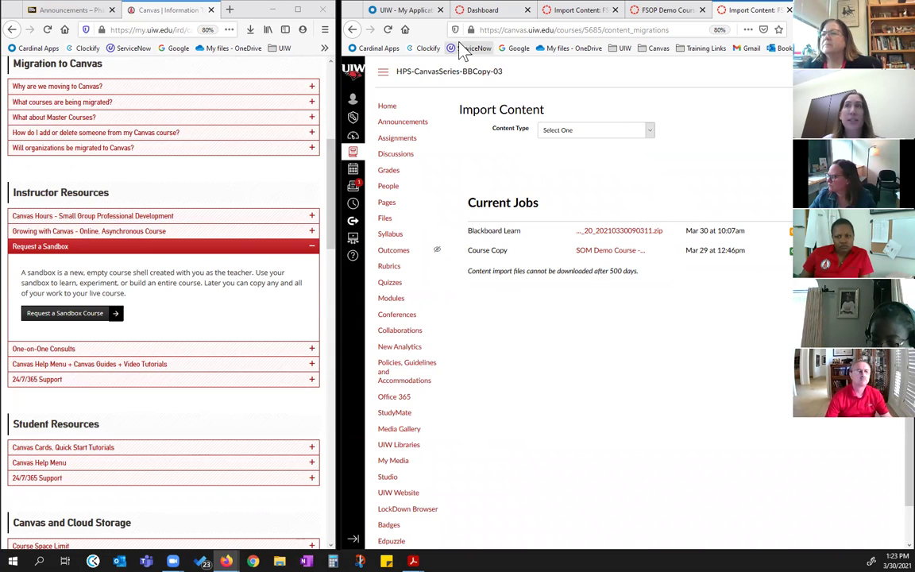
- Switch to the Blackboard course announcements and resize both browser windows so the Blackboard page gets about half the screen
left_click(73, 11)
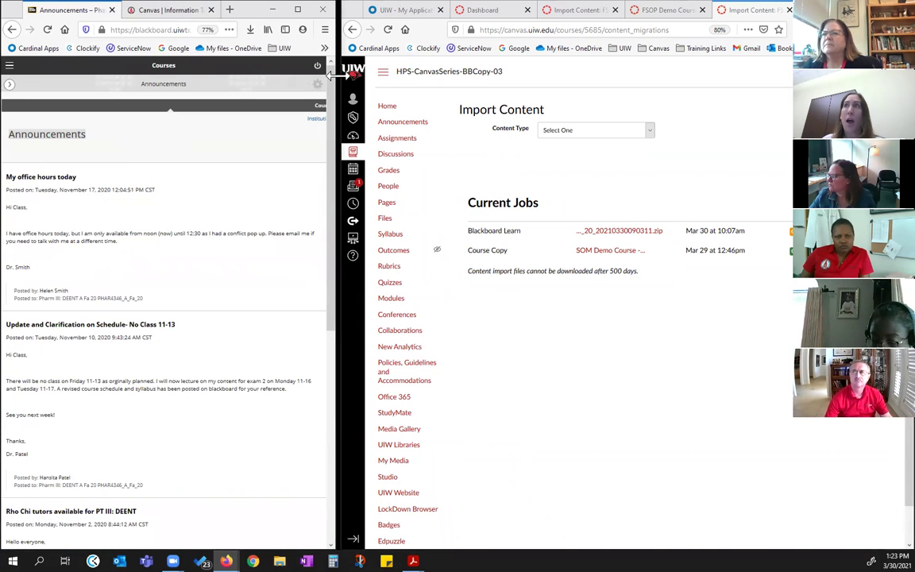
left_click_drag(335, 76, 506, 79)
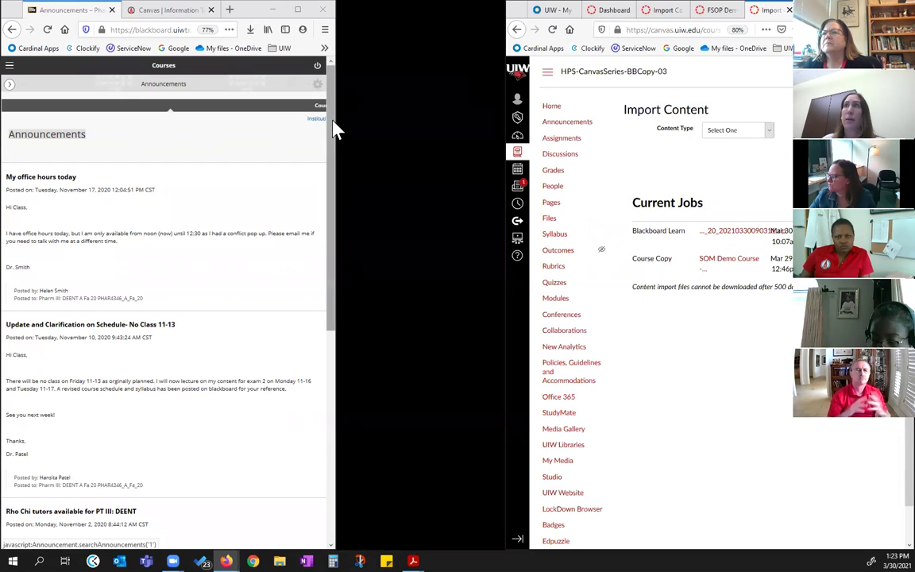
left_click_drag(336, 119, 501, 119)
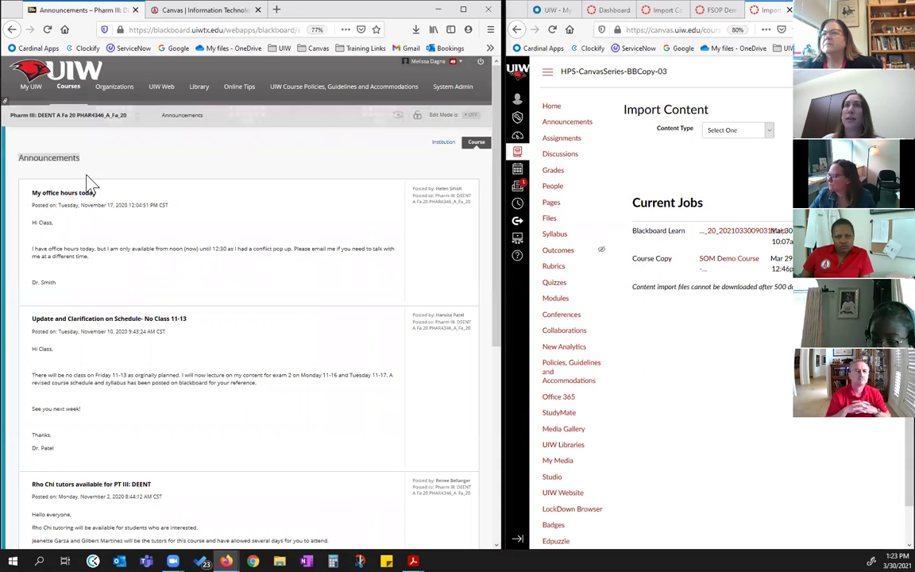
- Reveal the Blackboard course menu and open Export/Archive Course under Packages and Utilities
left_click(10, 193)
scroll(72, 302, "down", 5)
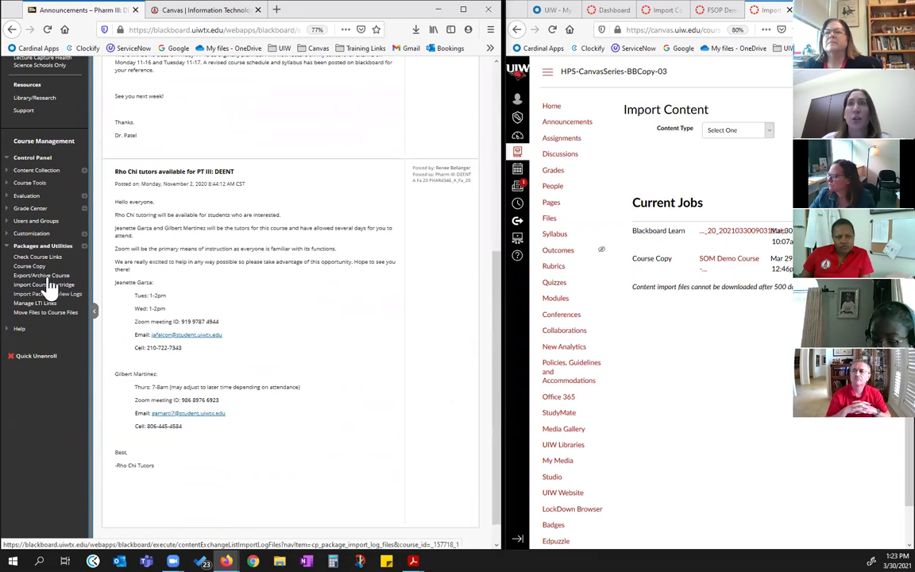
left_click(36, 277)
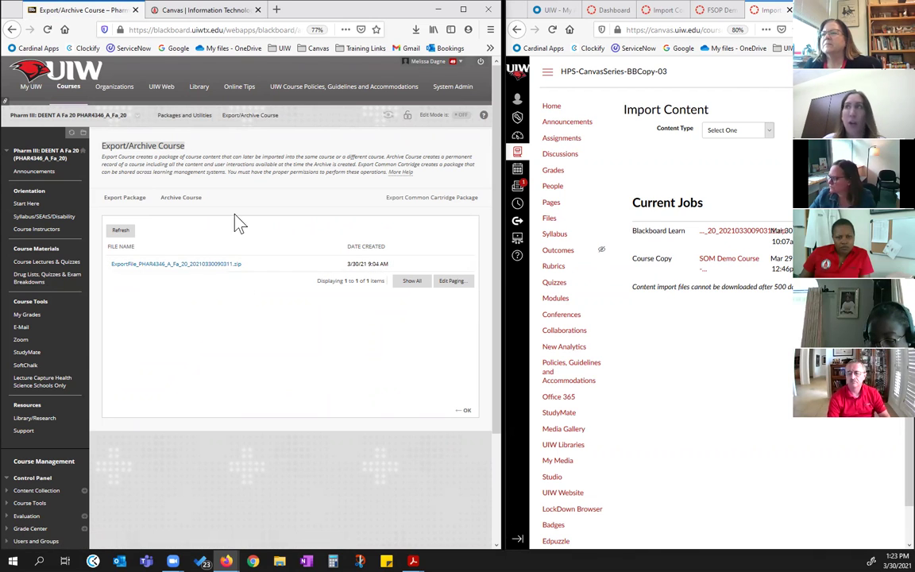
- Show the content types that can be imported into the Canvas Blackboard Copy course and close the list unchanged
left_click(767, 132)
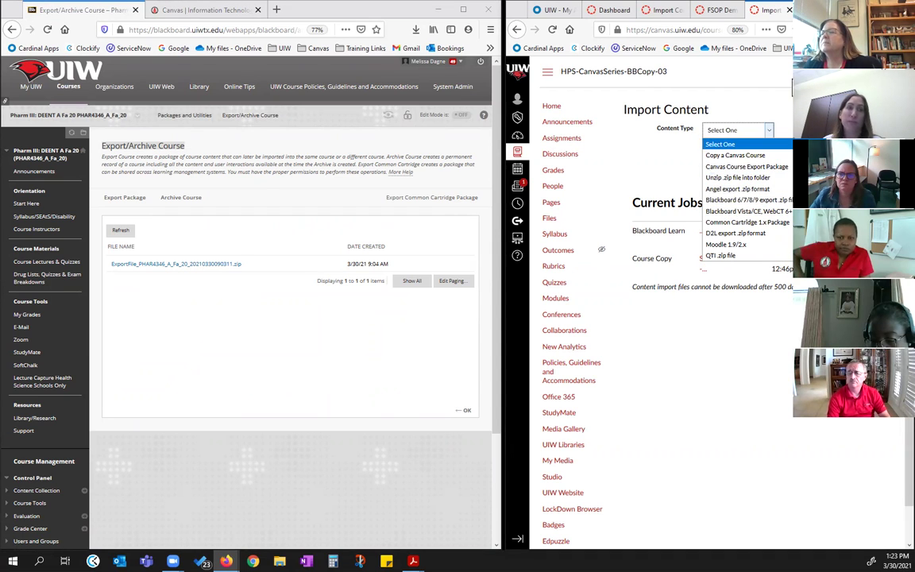
left_click(769, 88)
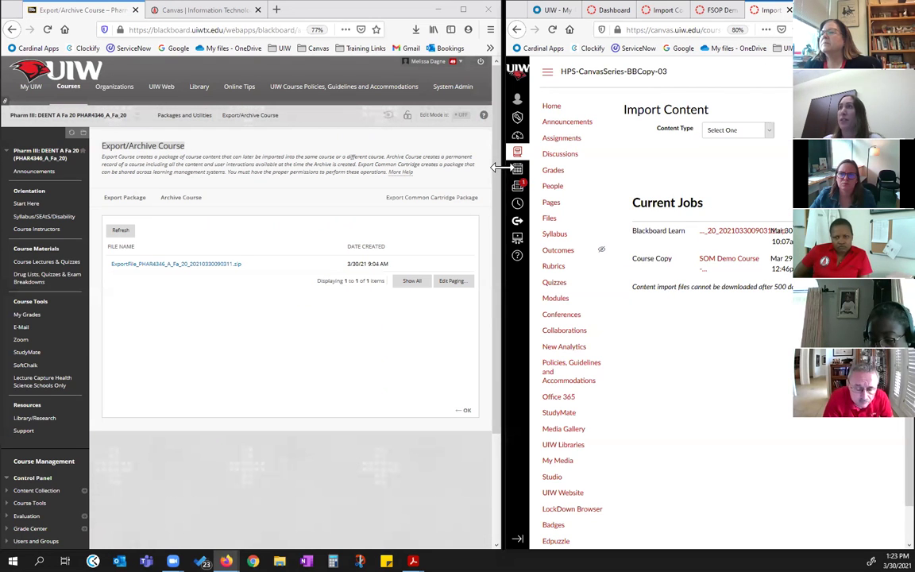
- Widen the Canvas window, expand the issues of the Blackboard Learn import, and open the last missing-links page in a new tab
left_click_drag(386, 170, 351, 169)
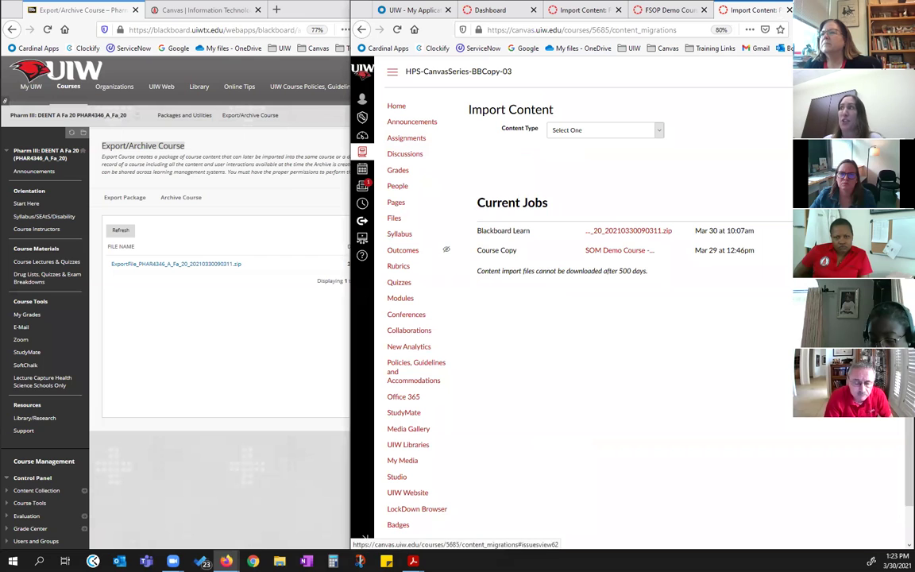
left_click(827, 231)
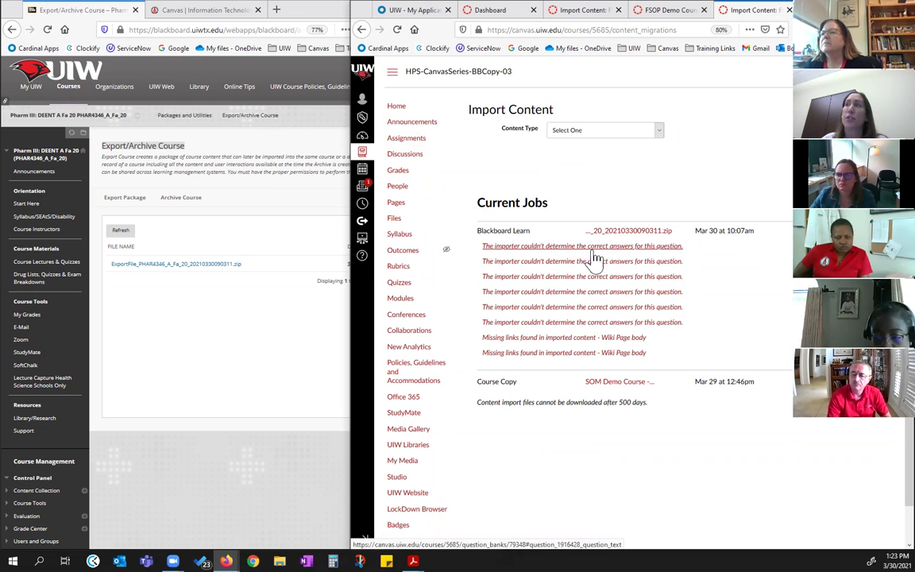
right_click(592, 357)
left_click(613, 362)
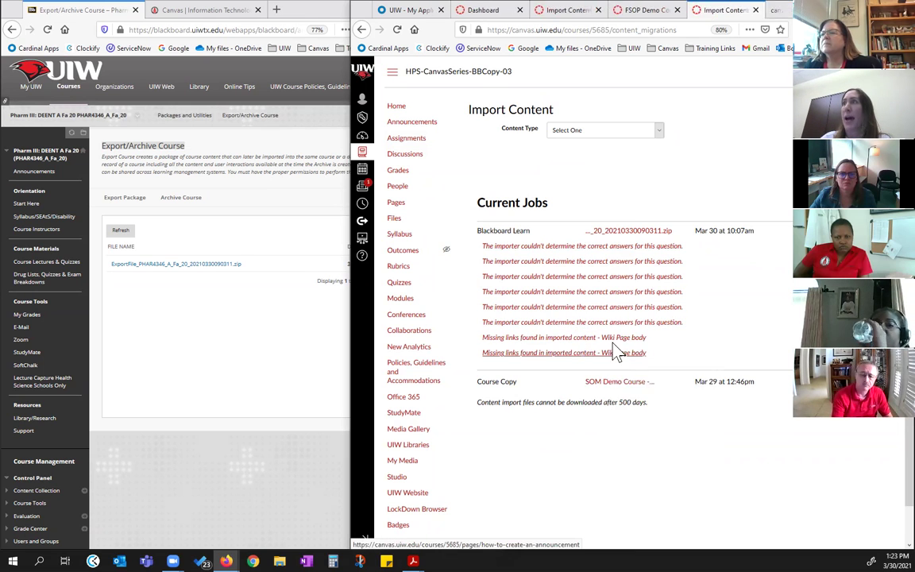
left_click(759, 9)
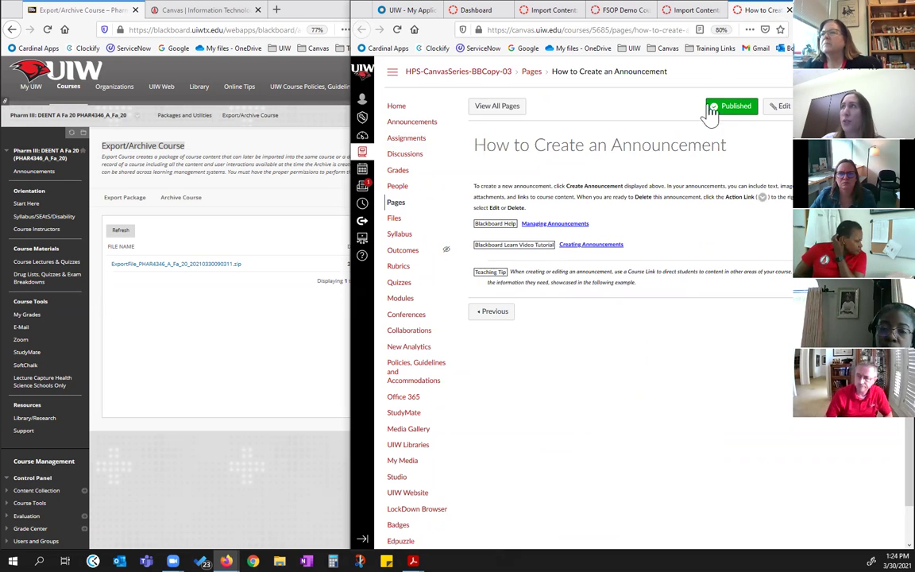
- Close the How to Create an Announcement page and open the first undetermined-answers import issue in a new tab
left_click(788, 10)
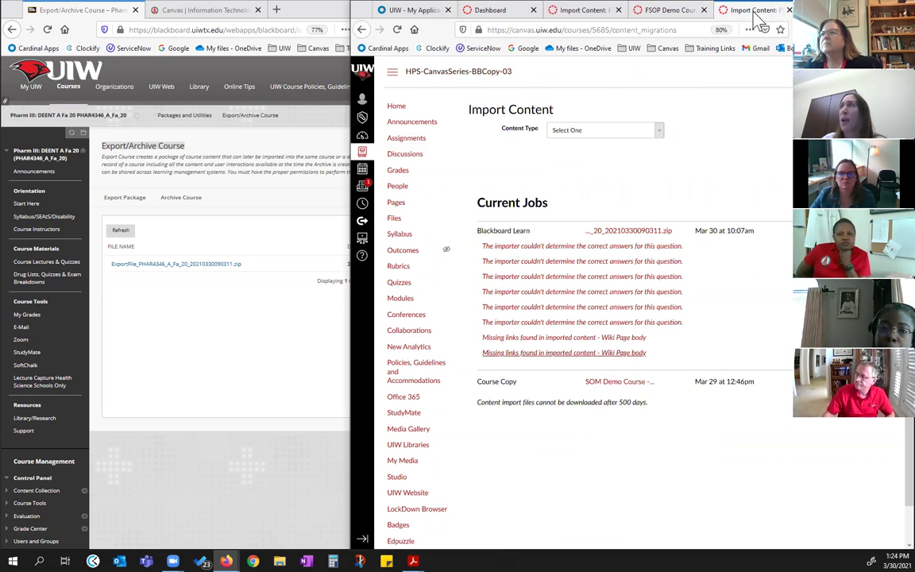
right_click(576, 252)
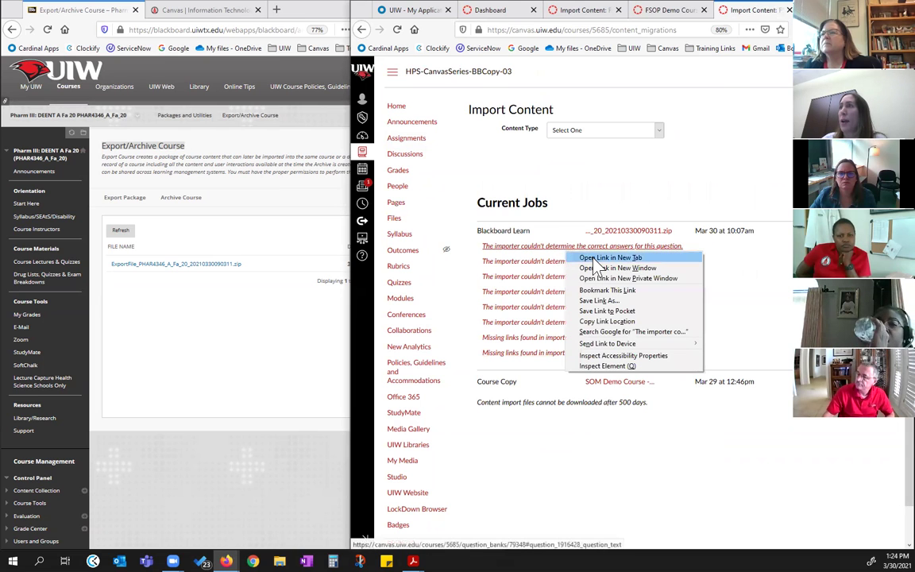
left_click(594, 259)
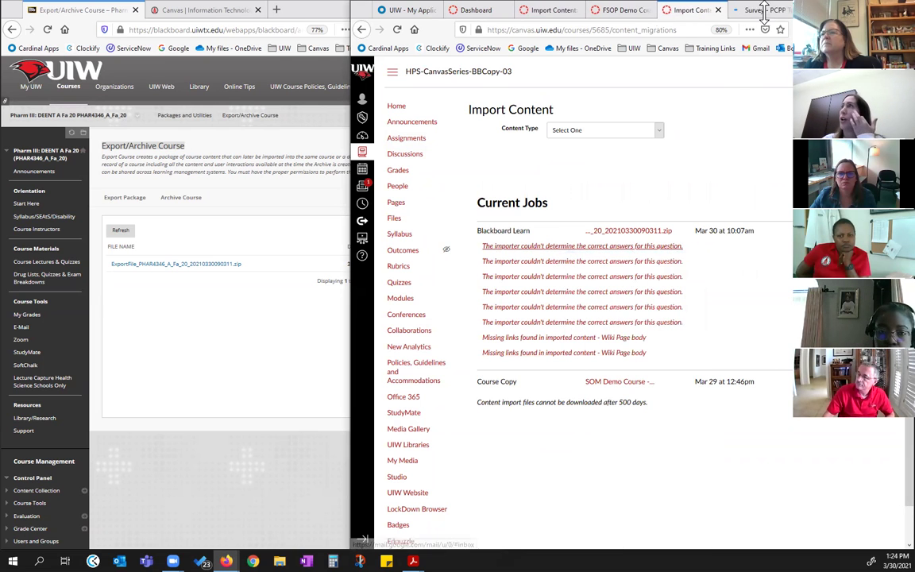
left_click(763, 11)
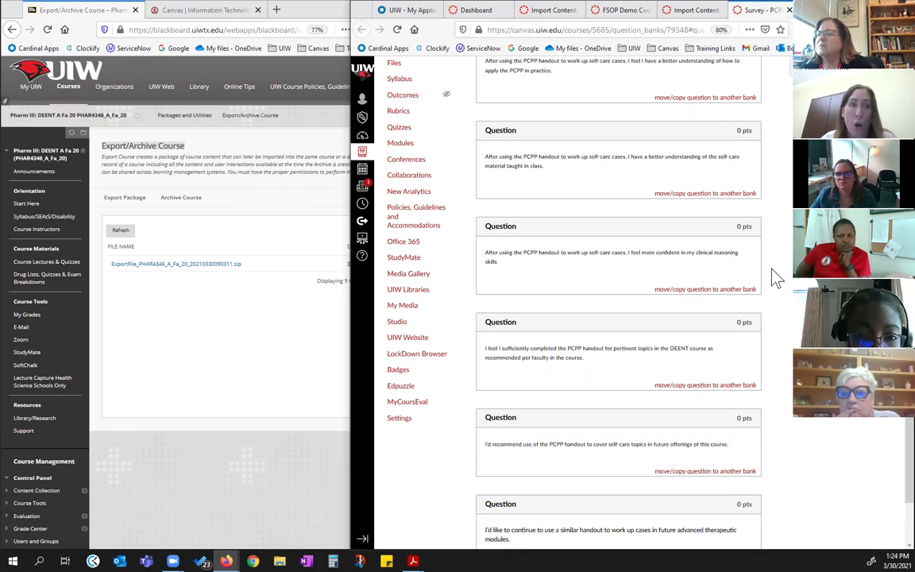
- Show the question details in the Survey - PCPP Tool for Self-Care Cases bank and look through the answer choices
scroll(695, 241, "up", 3)
scroll(513, 171, "up", 1)
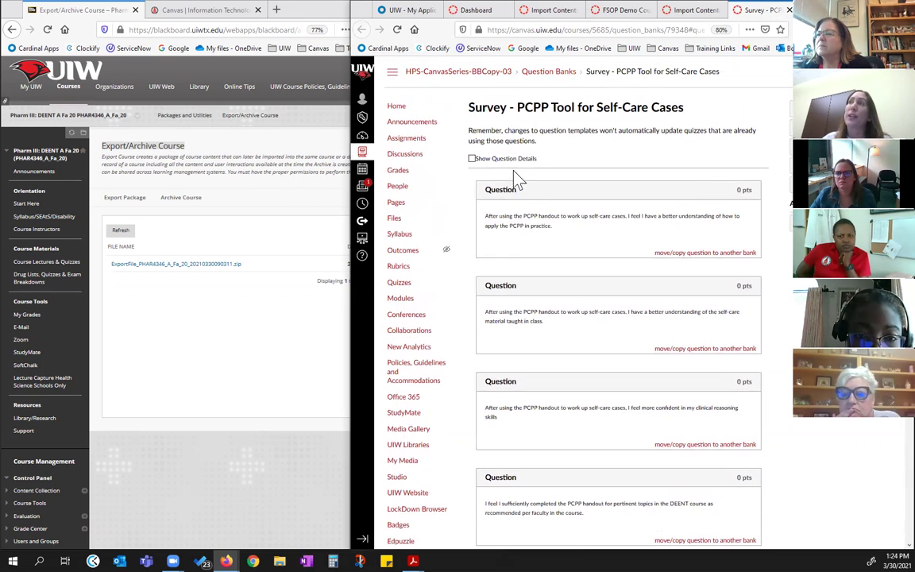
left_click(473, 160)
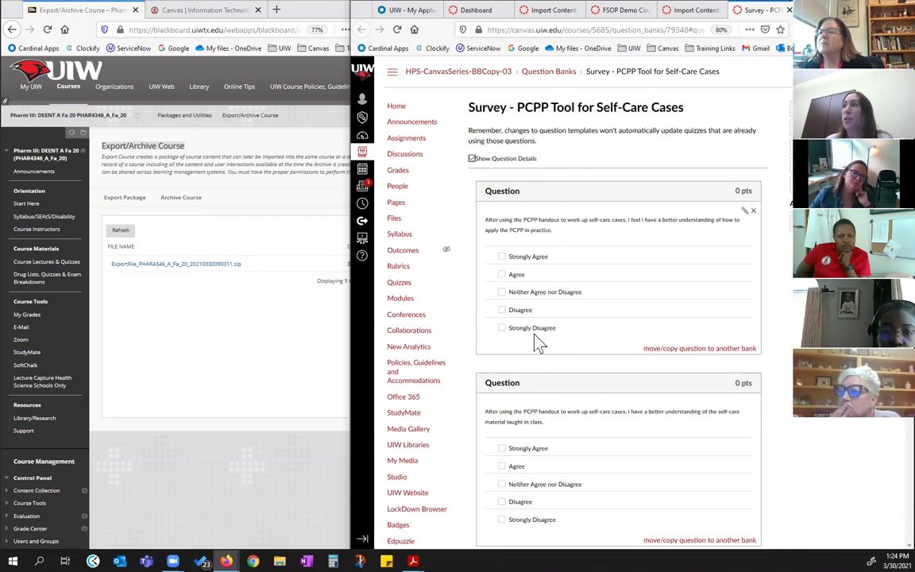
scroll(598, 354, "down", 3)
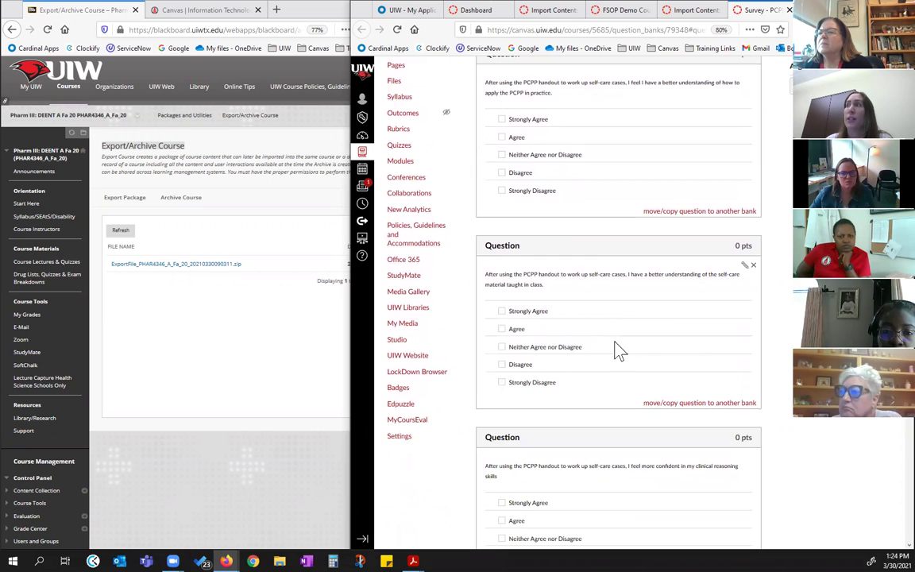
scroll(636, 326, "down", 2)
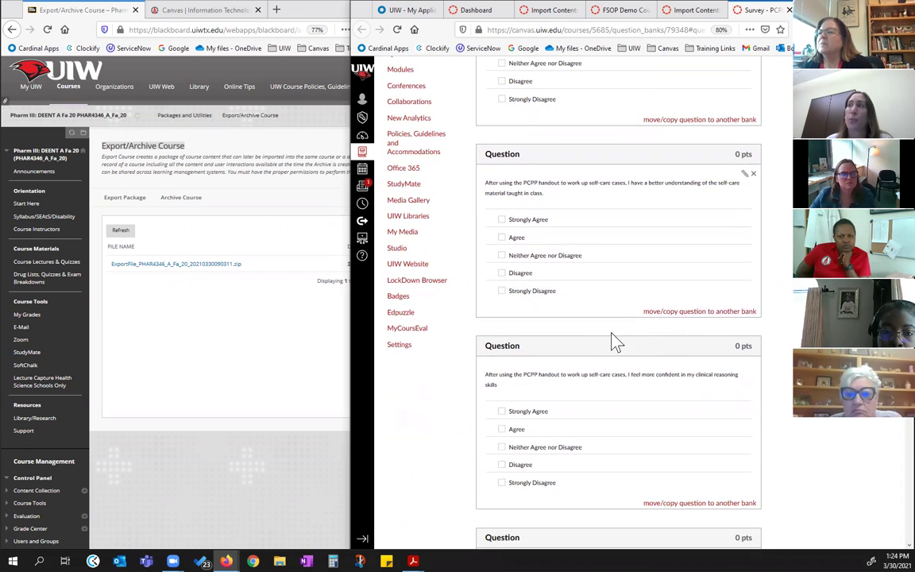
scroll(627, 358, "down", 7)
scroll(727, 406, "up", 10)
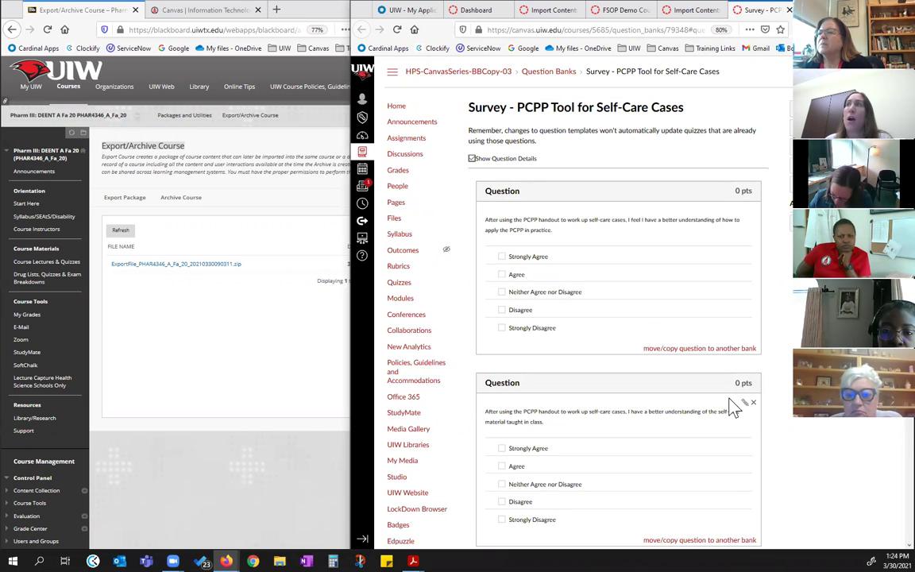
- Return to the Blackboard copy's import page, open the course rubrics, and examine the criteria and ratings of the Discussion Rubric
left_click(707, 11)
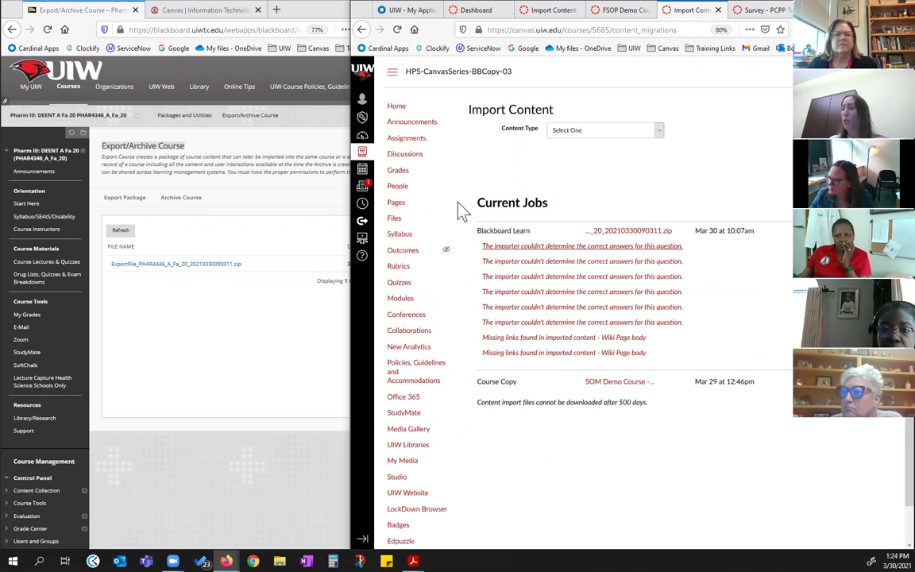
left_click(403, 270)
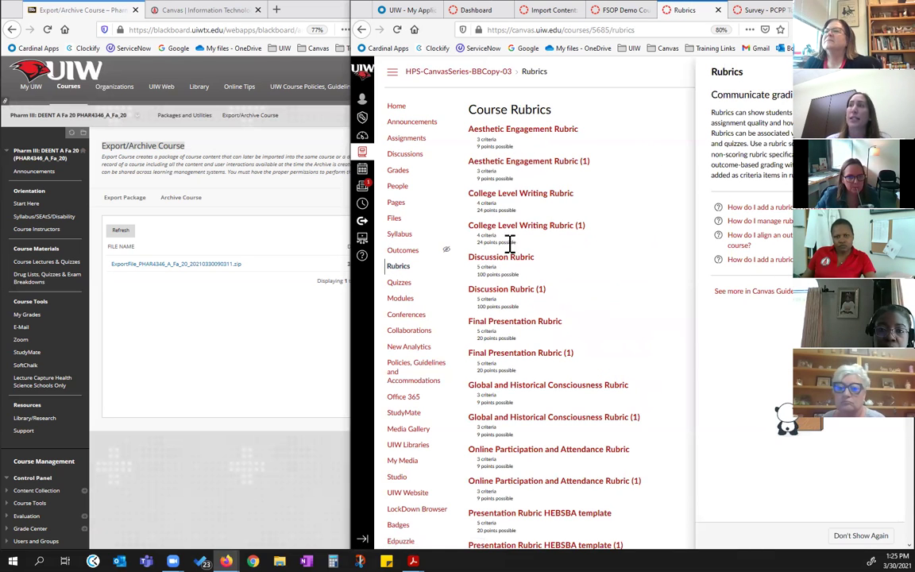
scroll(510, 243, "down", 5)
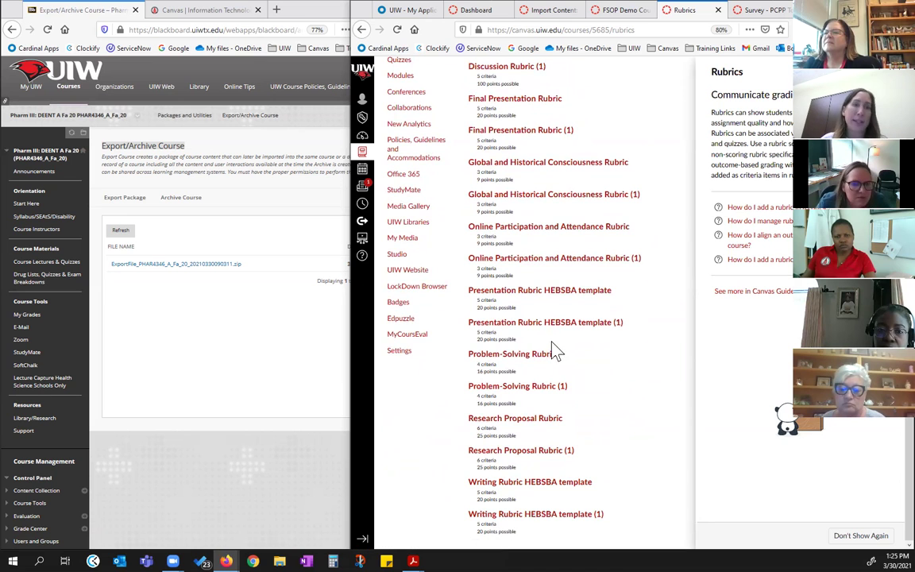
scroll(517, 139, "up", 3)
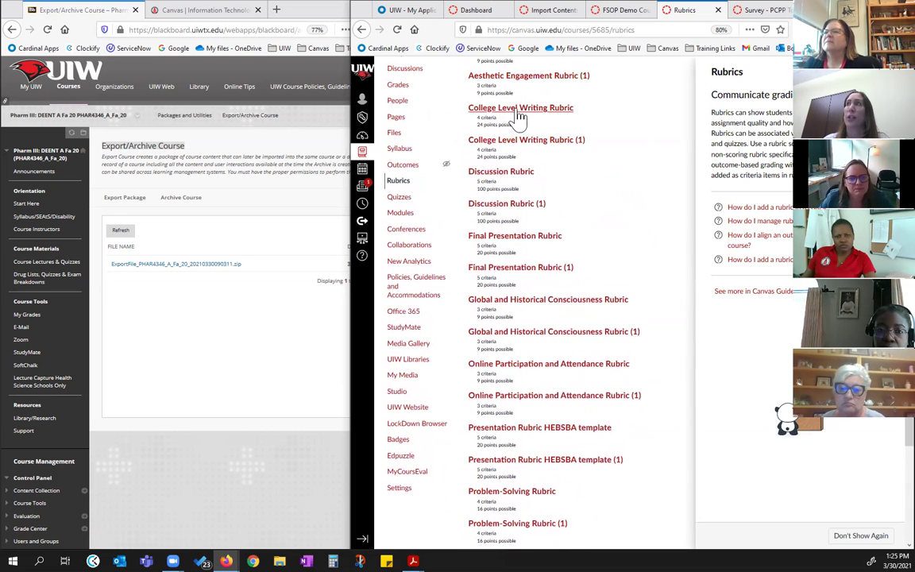
left_click(502, 172)
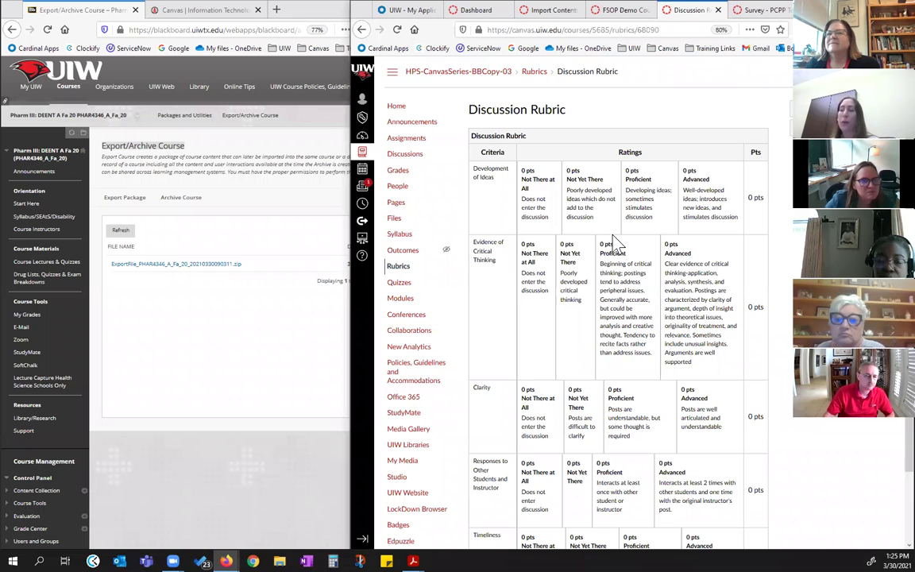
scroll(537, 123, "down", 2)
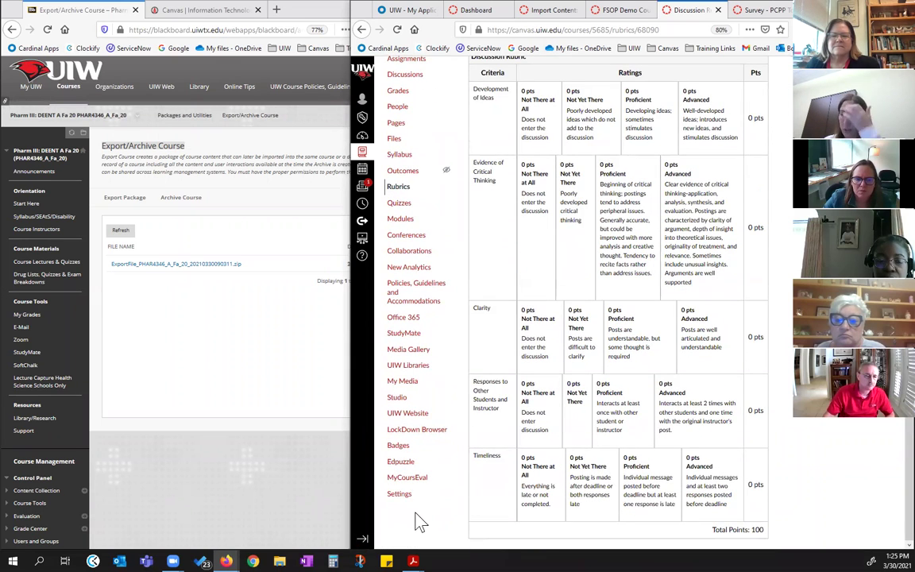
- Open the settings of the Blackboard copy course and expand the additional options under Course Details
left_click(400, 493)
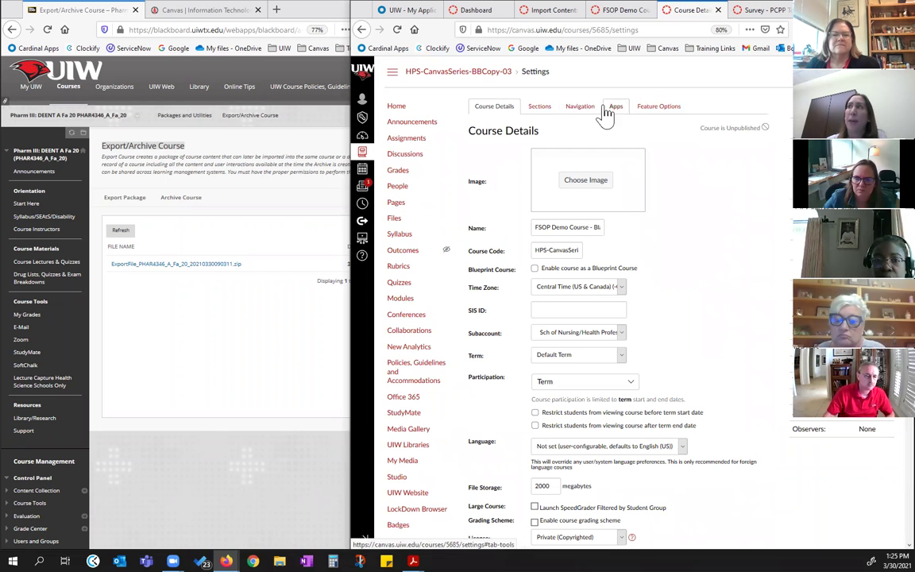
scroll(662, 218, "down", 5)
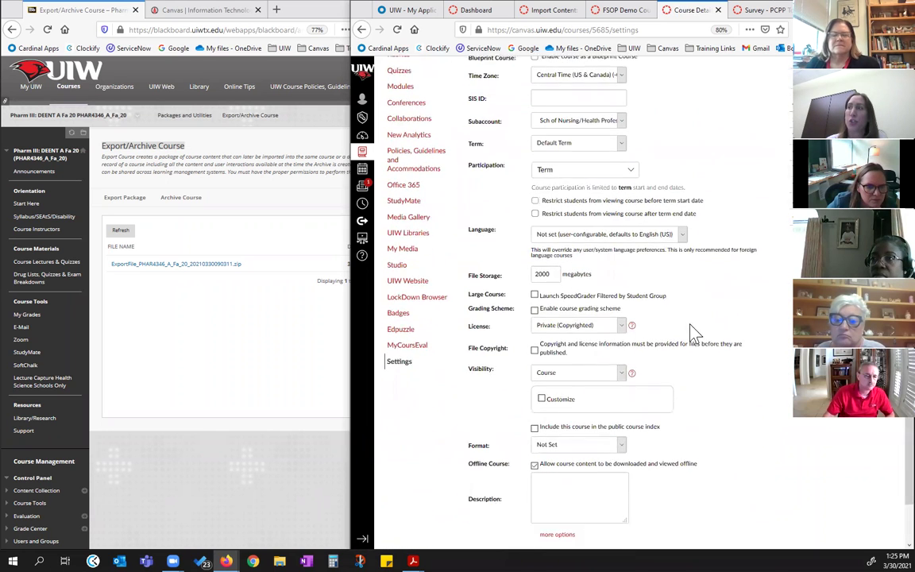
left_click(547, 480)
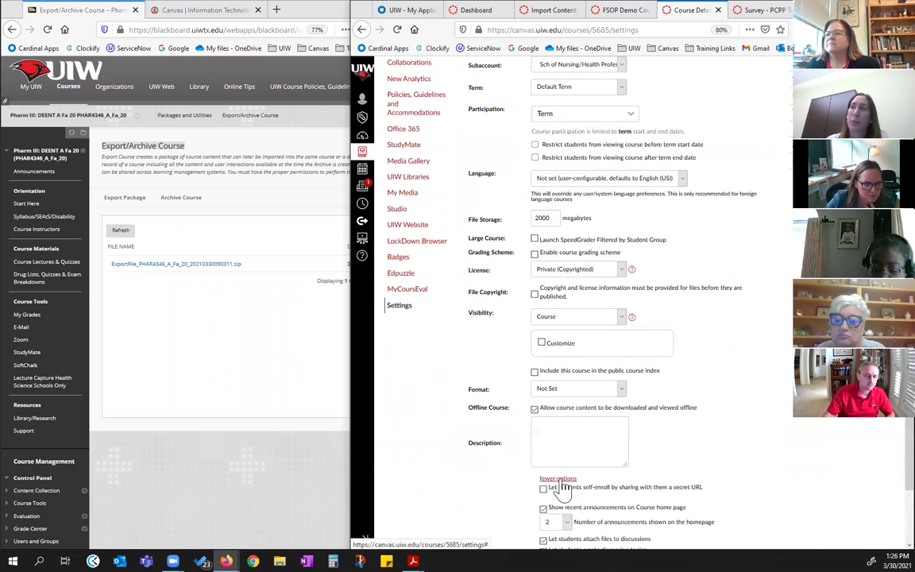
scroll(631, 401, "down", 3)
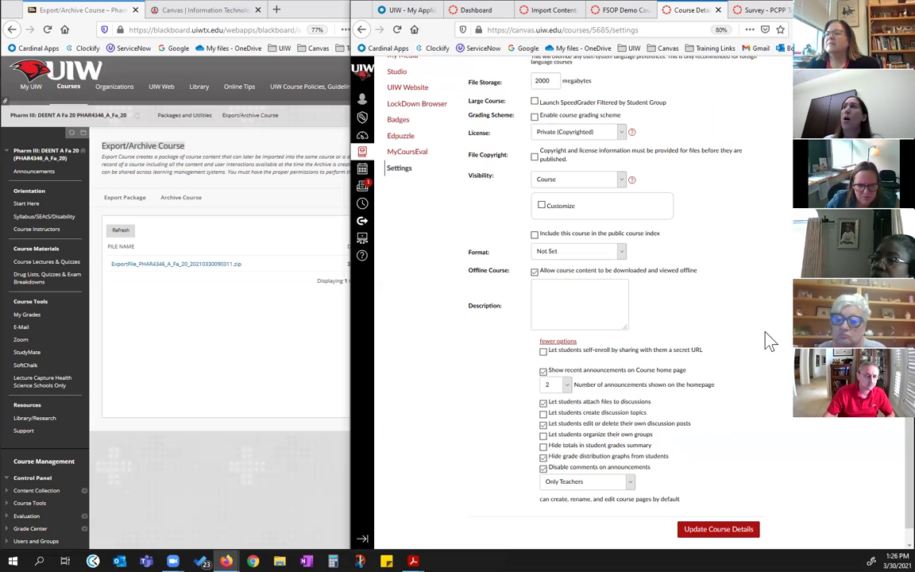
- Review the term, participation and student access restriction settings in the course details
scroll(768, 340, "up", 4)
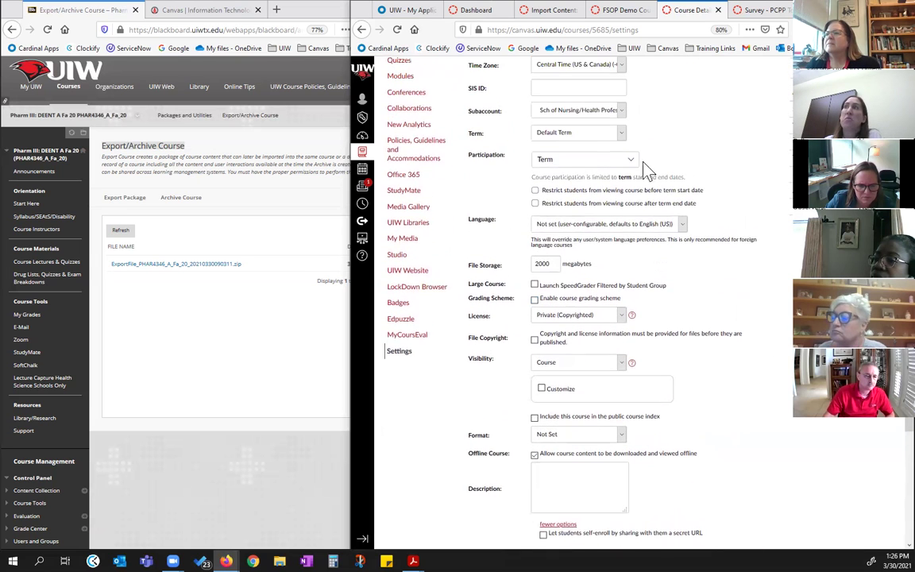
scroll(620, 239, "up", 1)
scroll(675, 409, "down", 1)
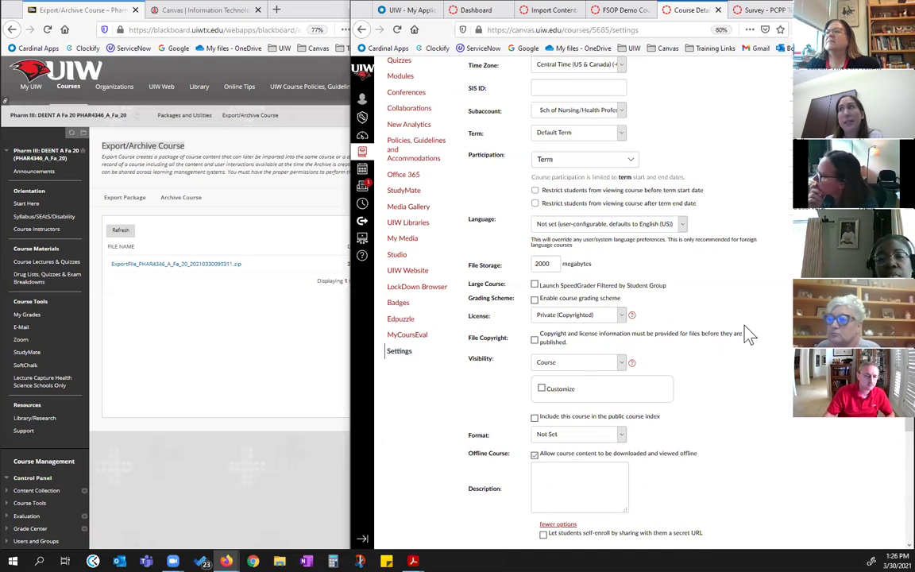
scroll(602, 276, "up", 1)
left_click(536, 236)
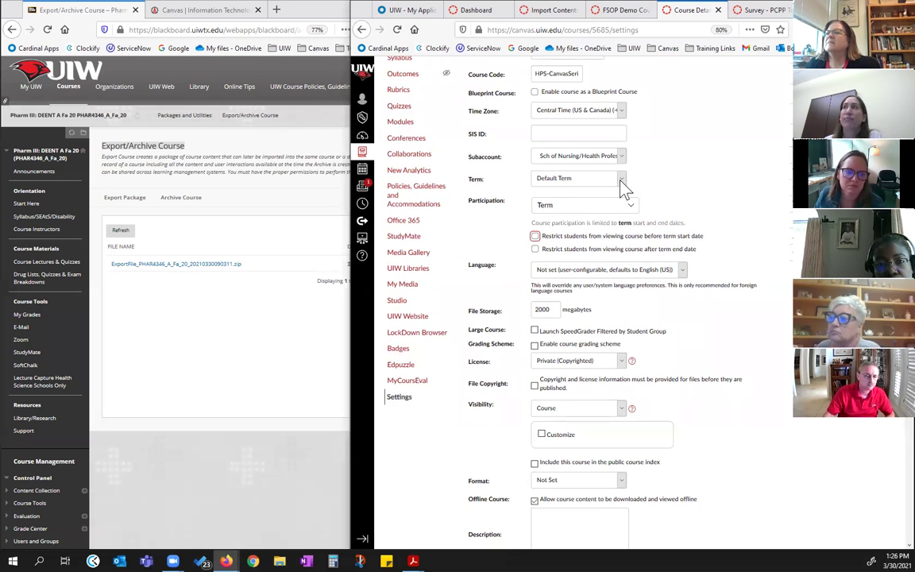
scroll(771, 302, "down", 2)
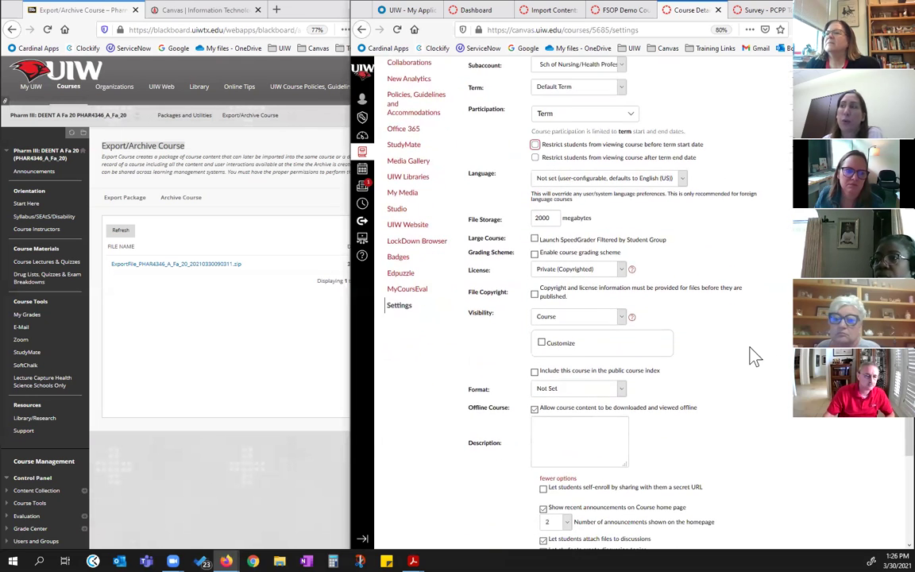
scroll(755, 362, "up", 6)
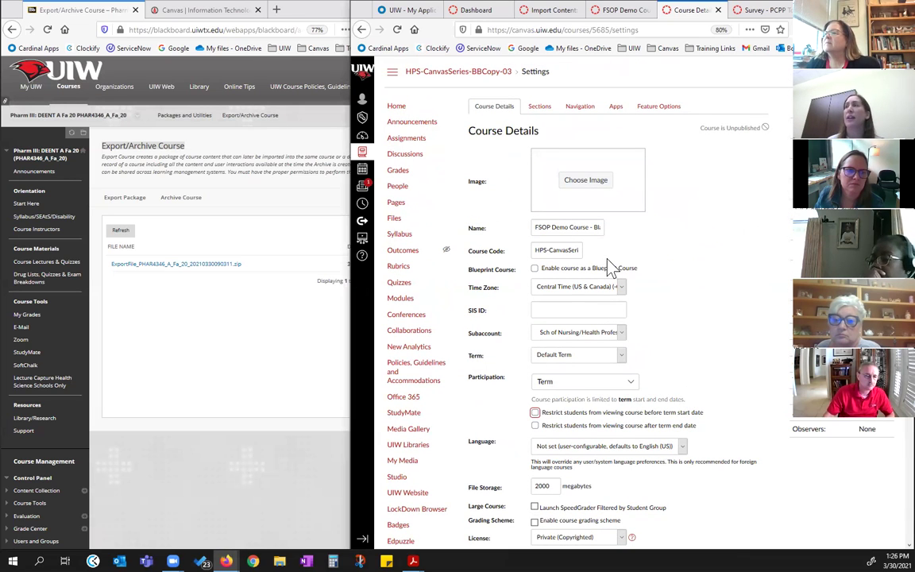
- Switch to the HPS-CanvasSeries-Blueprint-03 course and open Sample Assignment from its assignments for editing
left_click(622, 10)
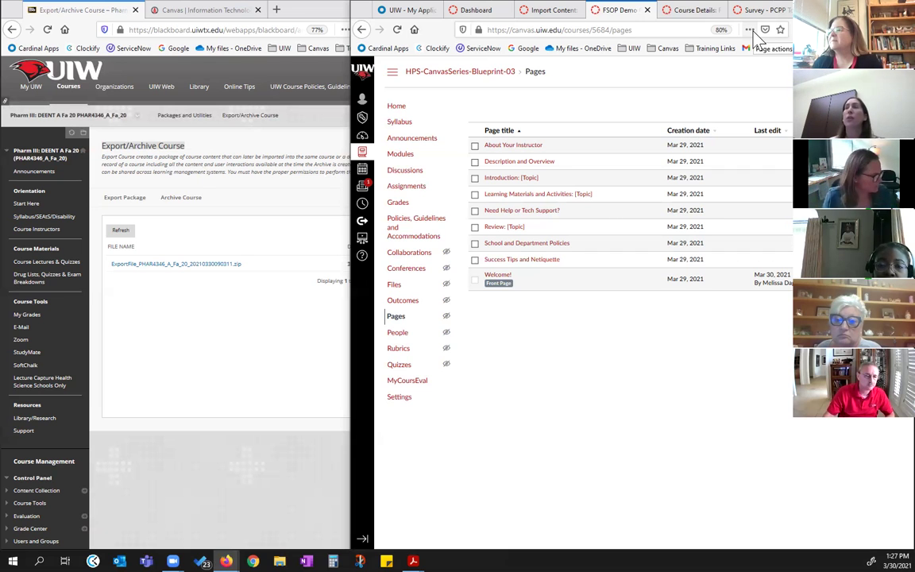
left_click(415, 195)
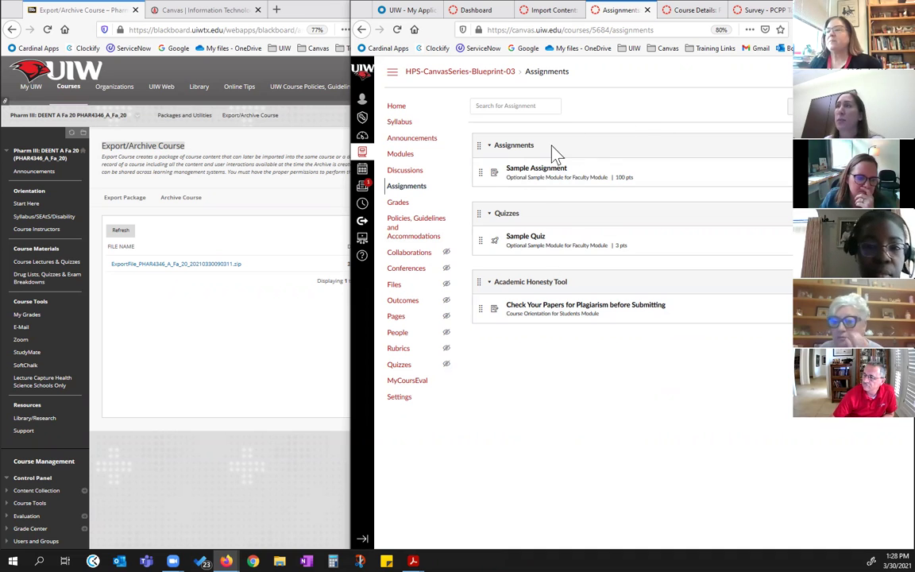
left_click(544, 172)
left_click(745, 108)
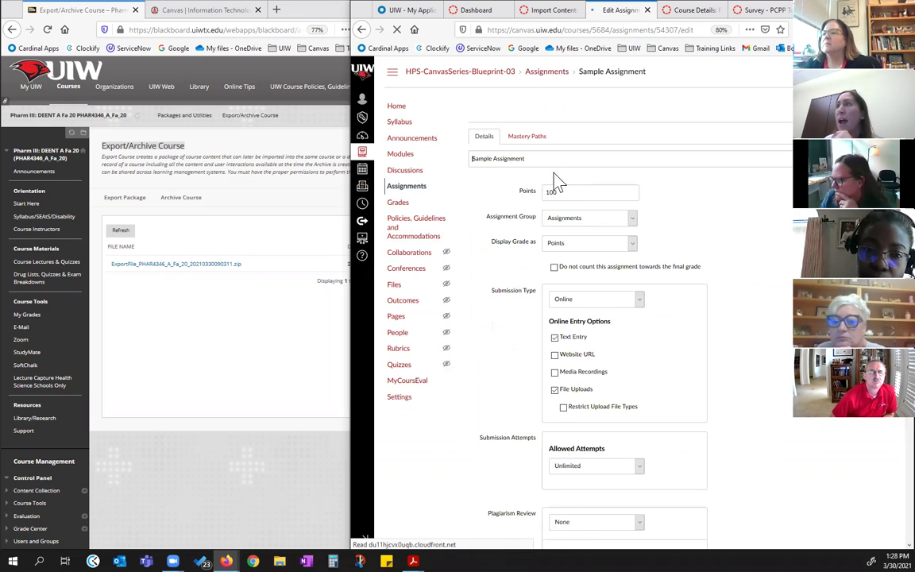
- Count the assignment towards the final grade again, and show the assignment group and grade display choices without changing them
scroll(654, 373, "down", 2)
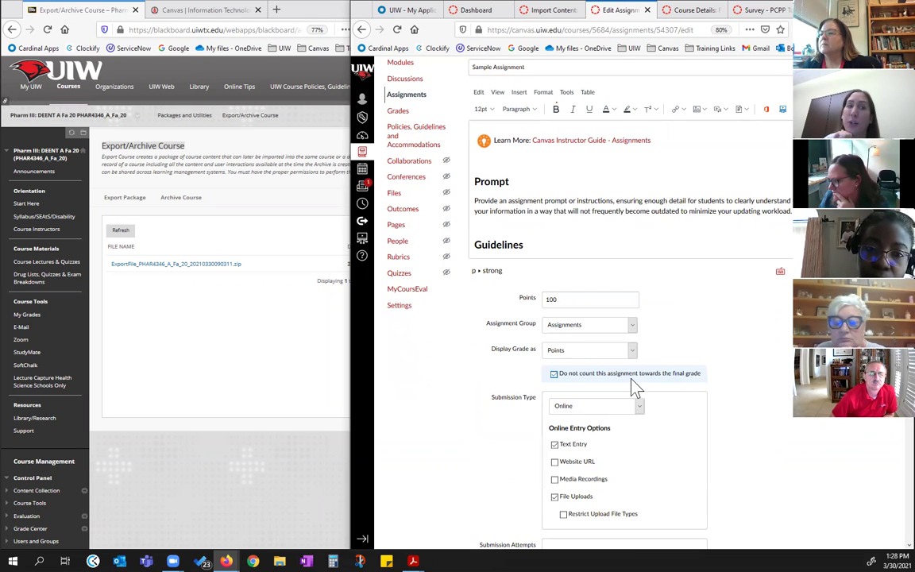
left_click(555, 377)
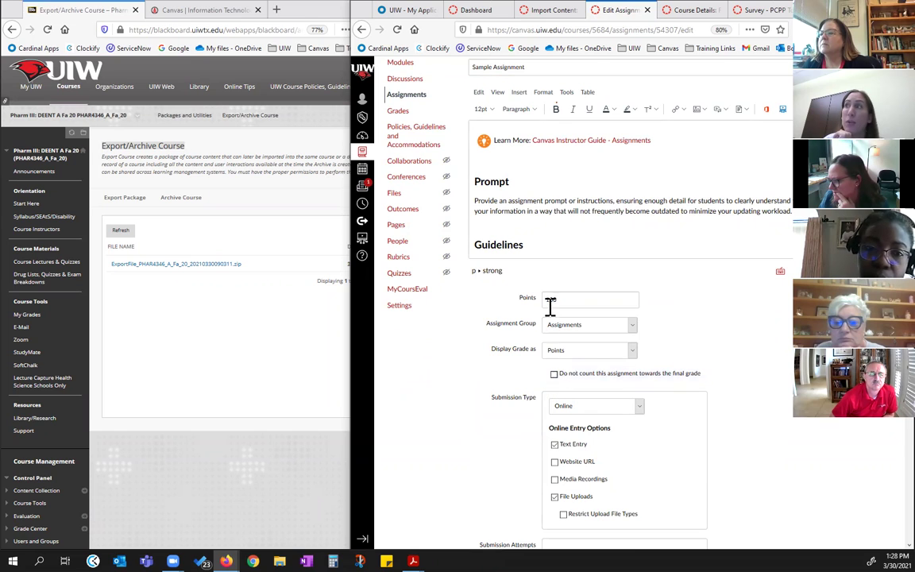
left_click(592, 326)
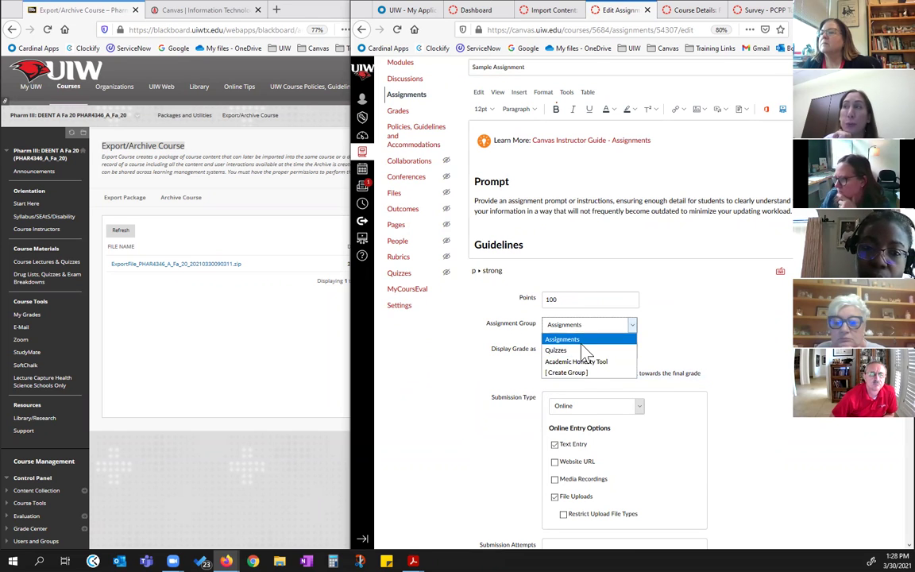
left_click(685, 312)
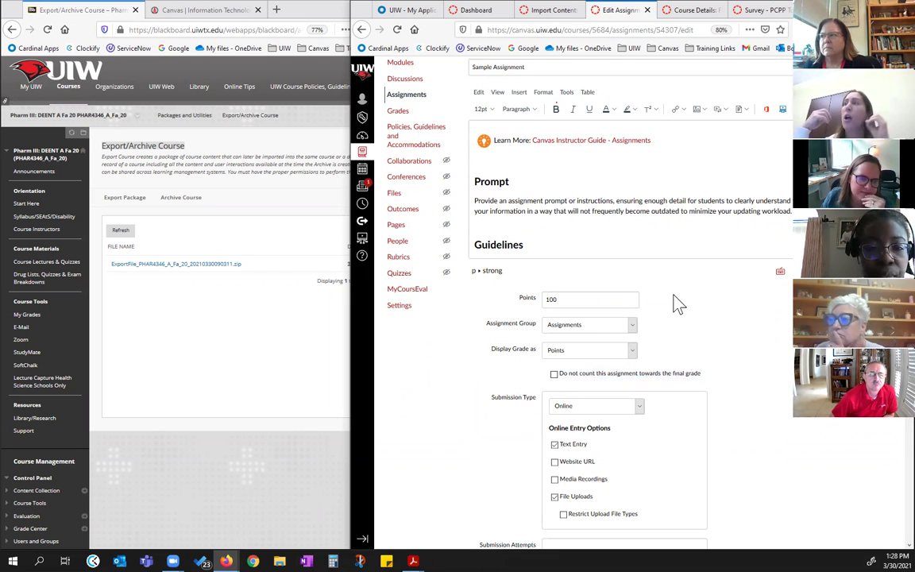
left_click(633, 351)
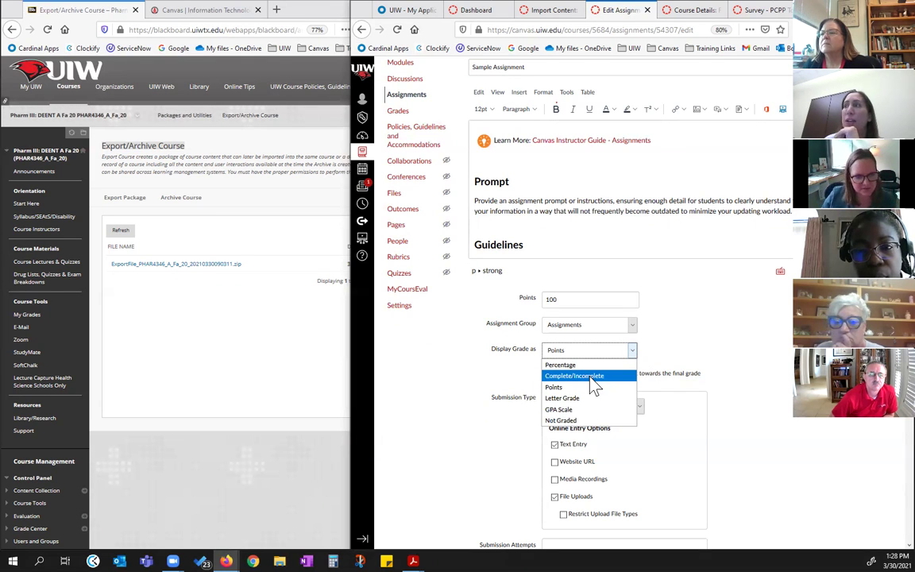
left_click(688, 334)
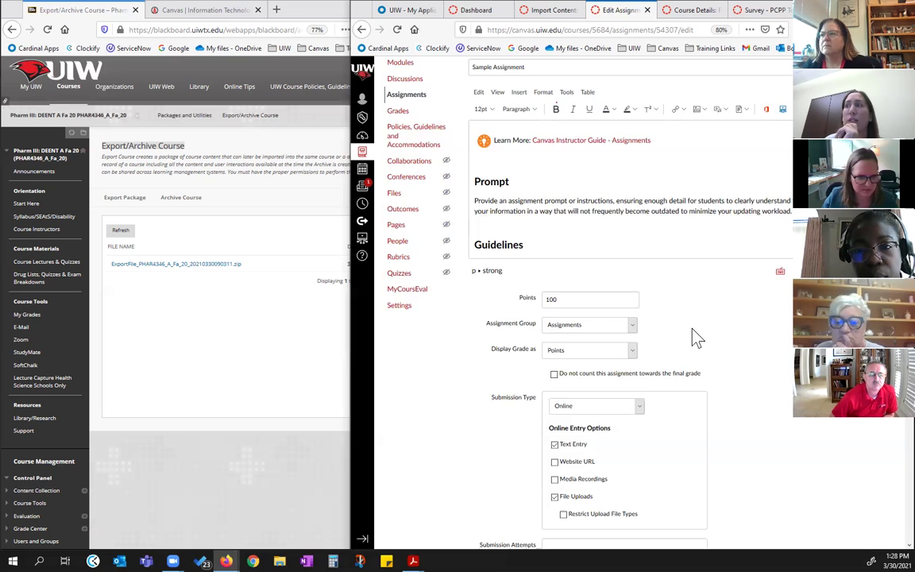
- Examine the assignment's submission, allowed attempts, plagiarism review, group, peer review and due date settings
scroll(694, 337, "down", 3)
scroll(776, 445, "down", 1)
scroll(782, 483, "up", 5)
scroll(797, 457, "down", 8)
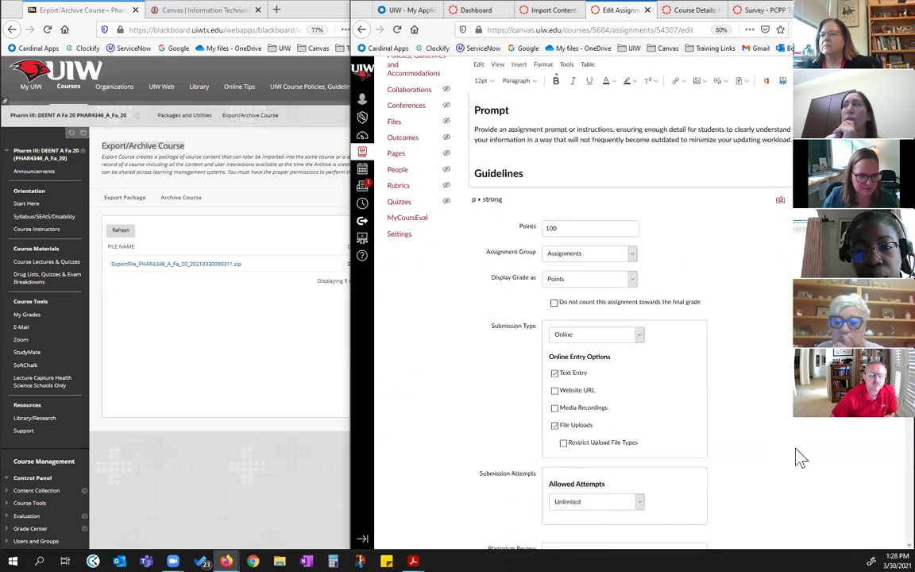
scroll(826, 436, "down", 3)
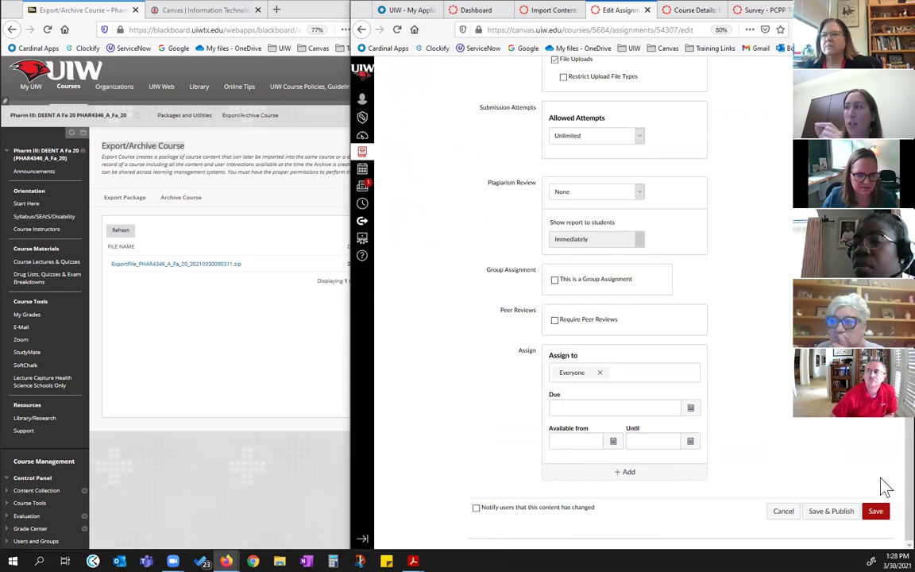
- Discard the Sample Assignment edits, return to the assignments list and open Check Your Papers for Plagiarism before Submitting in a new browser tab
left_click(783, 512)
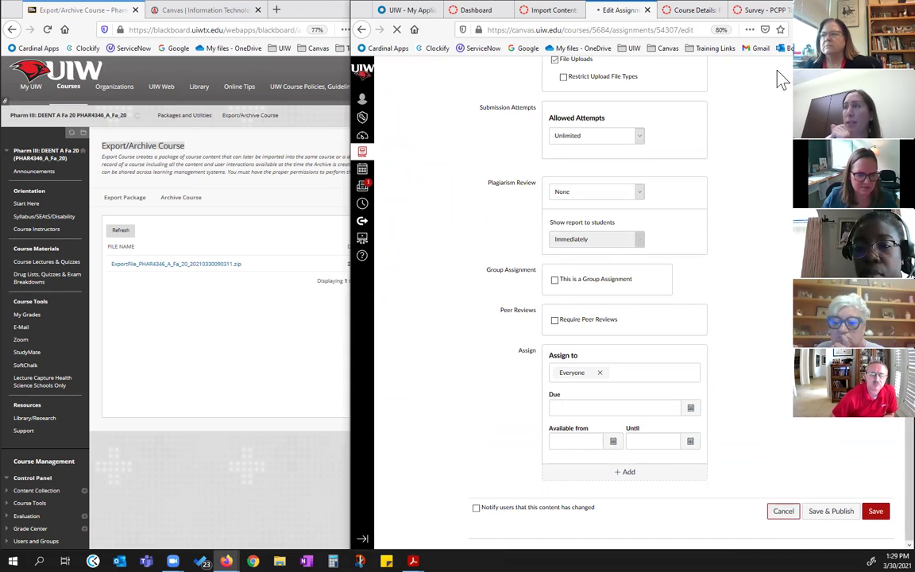
left_click(407, 189)
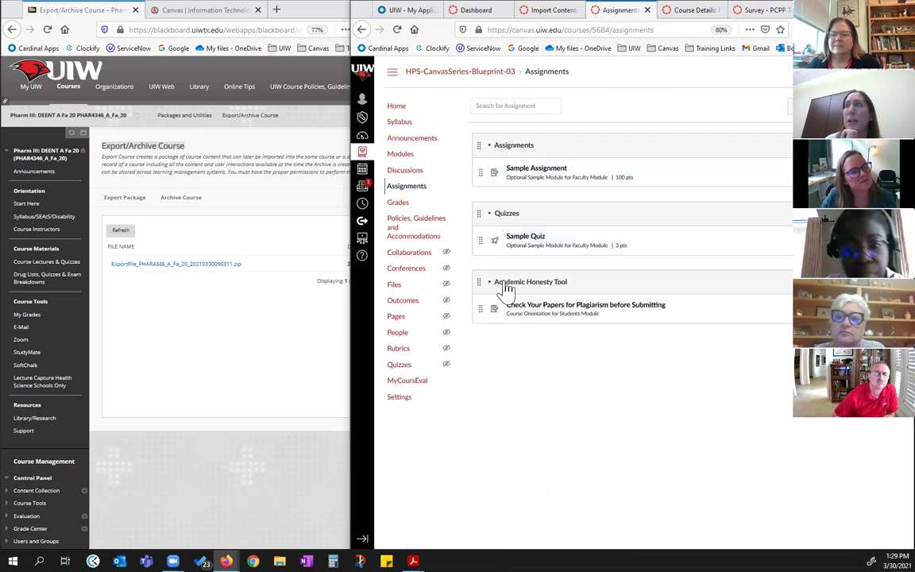
right_click(570, 313)
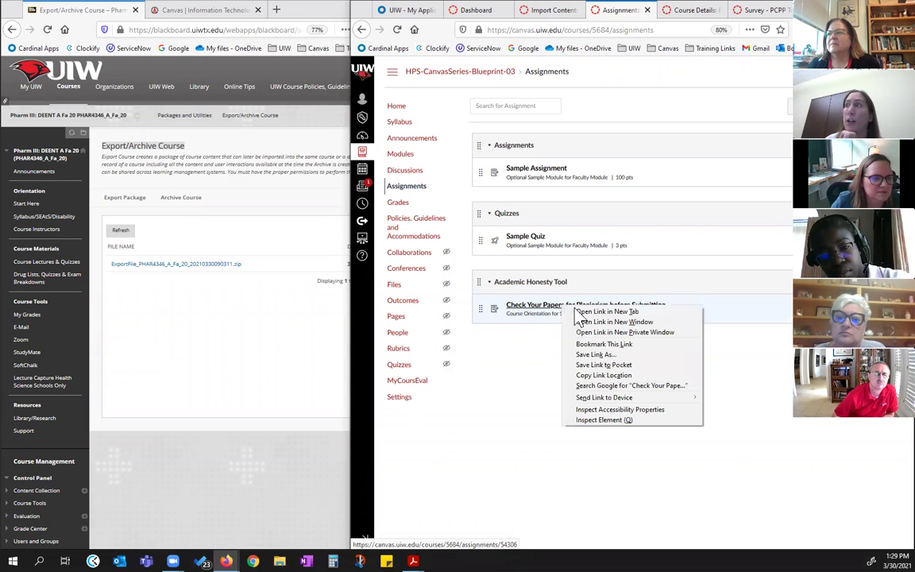
left_click(592, 310)
left_click(645, 10)
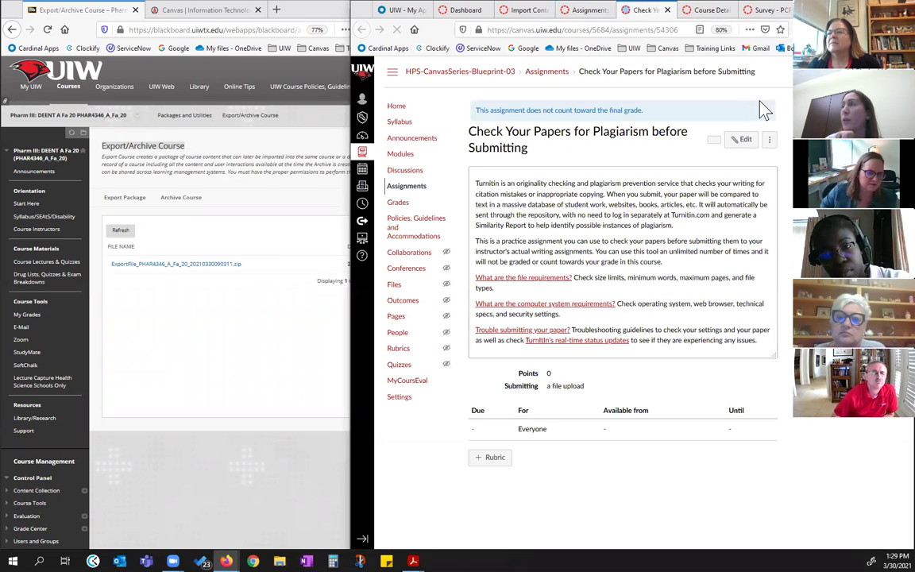
- Examine the plagiarism check assignment's points, group, grade and submission settings in edit mode, and close it without changes
left_click(739, 144)
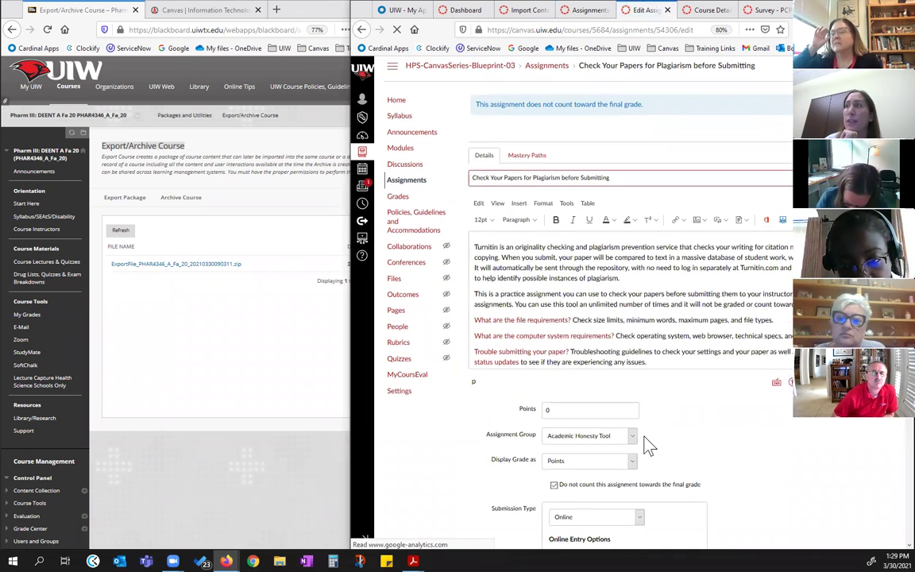
scroll(635, 414, "down", 3)
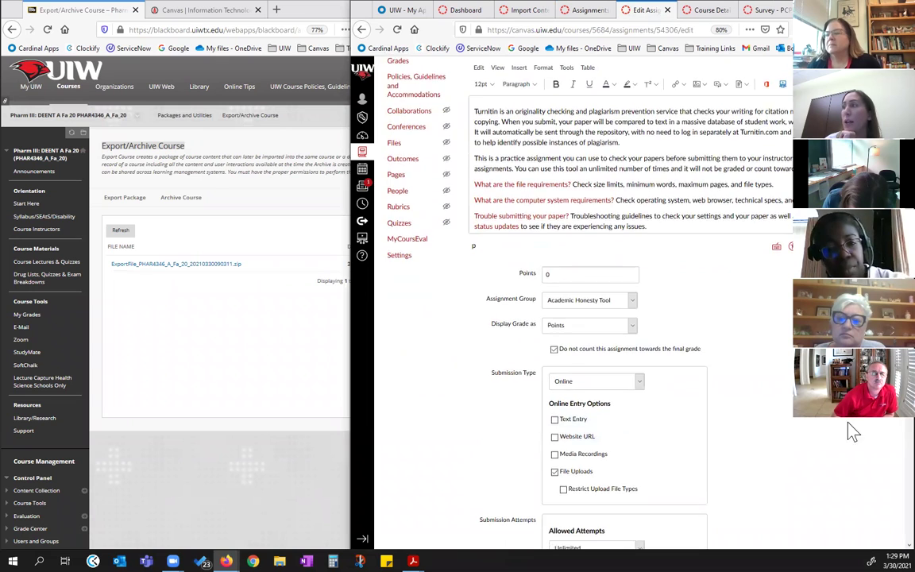
scroll(850, 445, "down", 5)
scroll(636, 317, "up", 10)
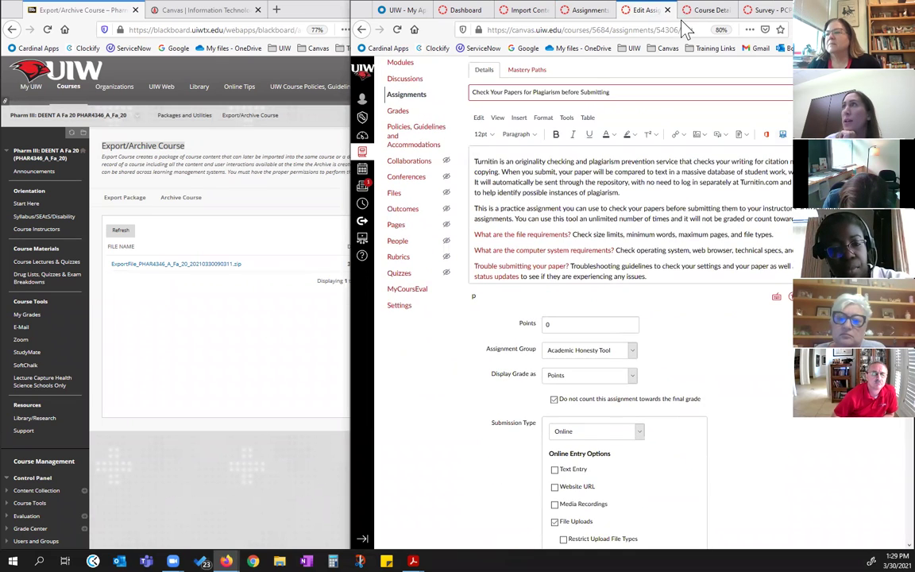
left_click(668, 10)
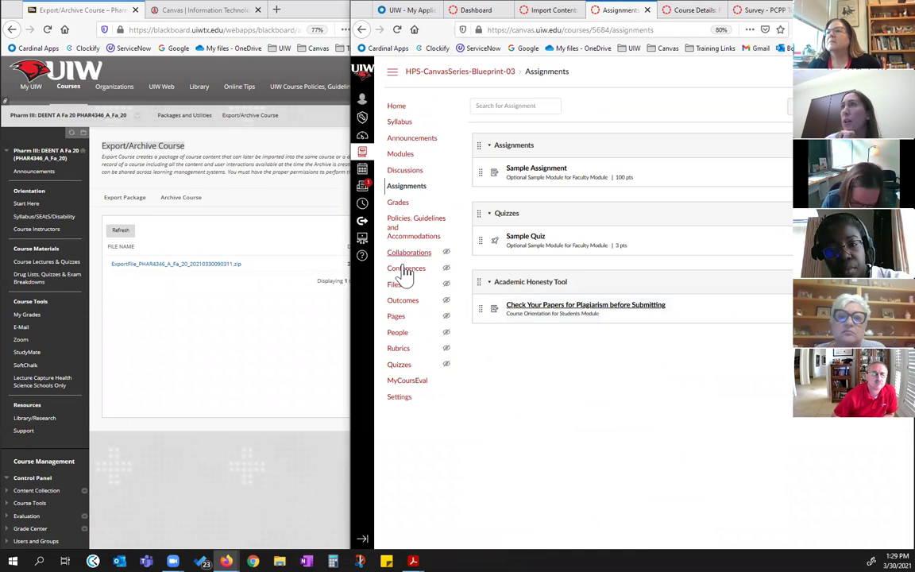
- Open the course's Grades in a separate tab and arrange the assignments list and the gradebook side by side in two windows
right_click(402, 204)
left_click(443, 208)
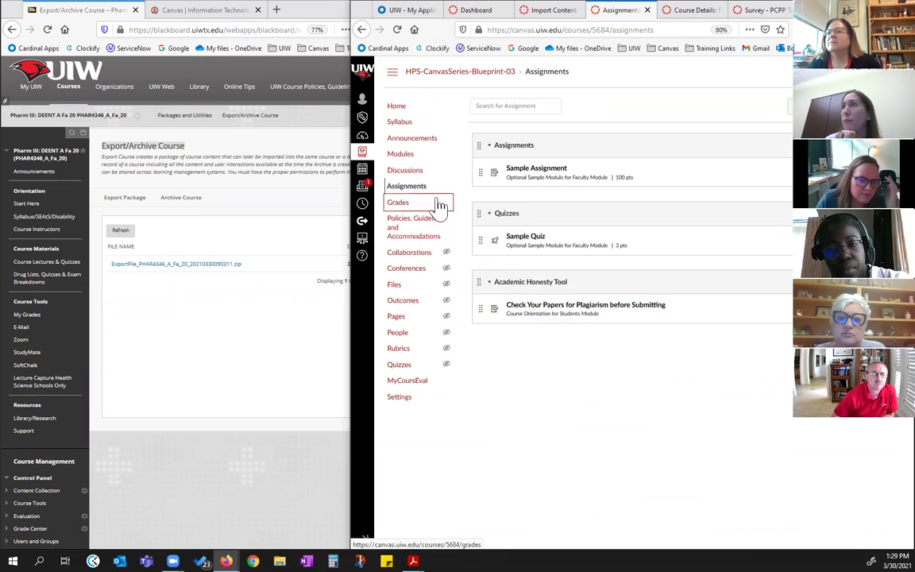
left_click_drag(590, 18, 80, 32)
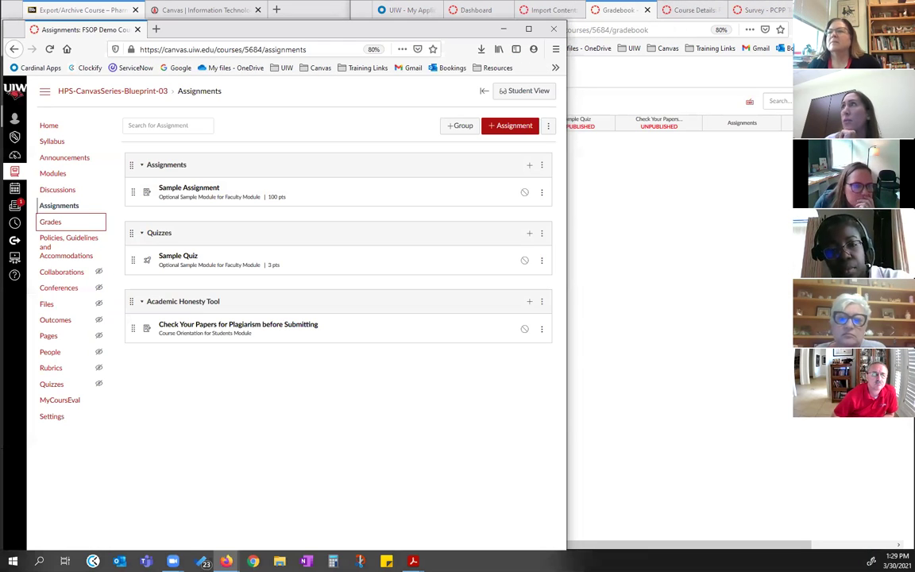
left_click(765, 295)
key("super+Right")
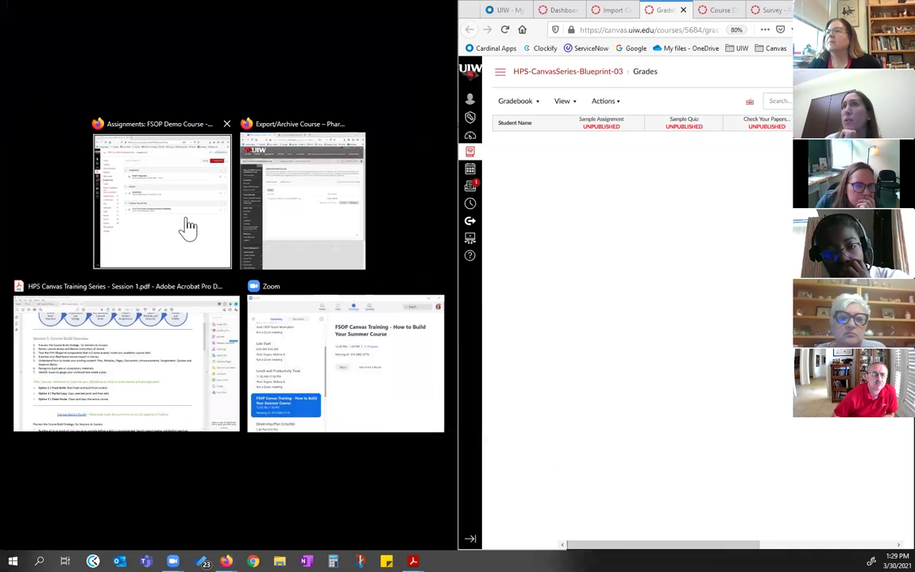
left_click(183, 225)
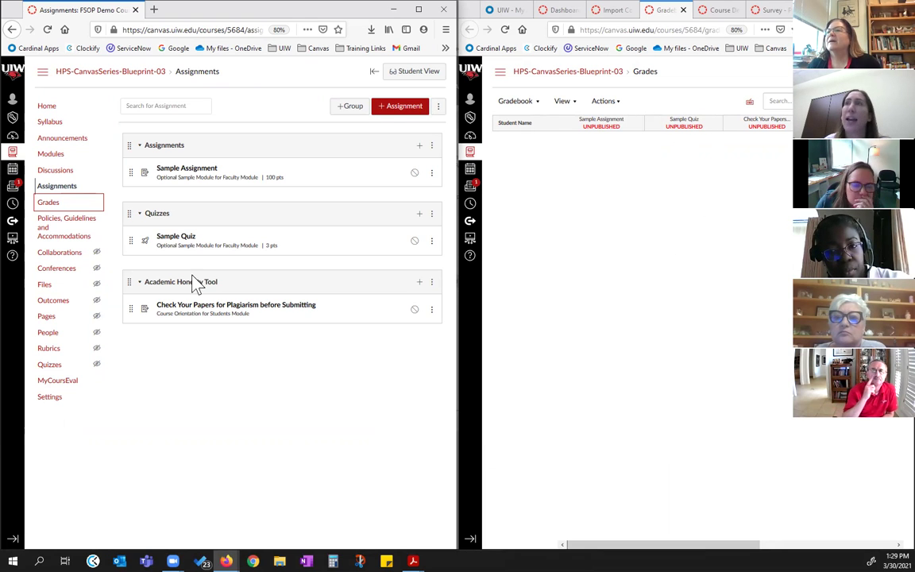
- View the assignments as a student, leave the student view, and reload the gradebook to load the test student
left_click(414, 81)
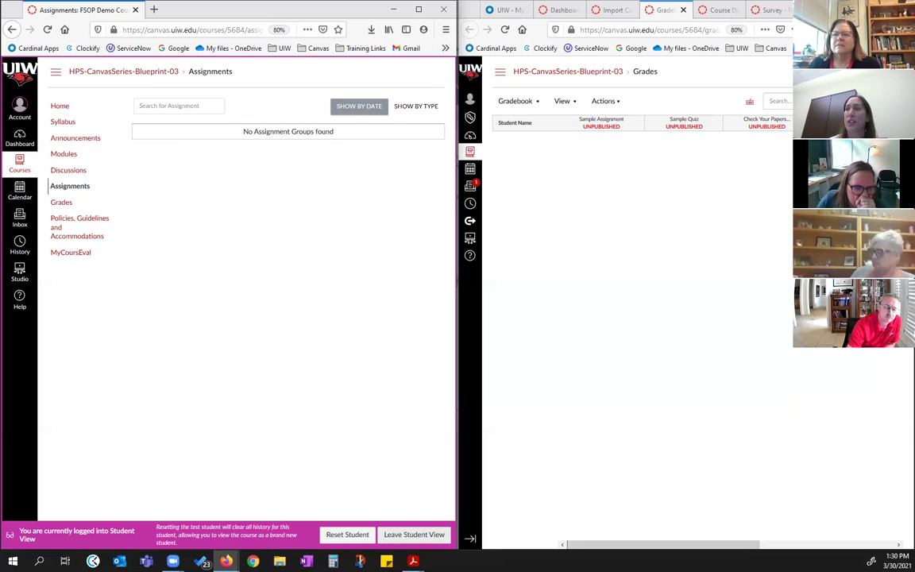
left_click(407, 535)
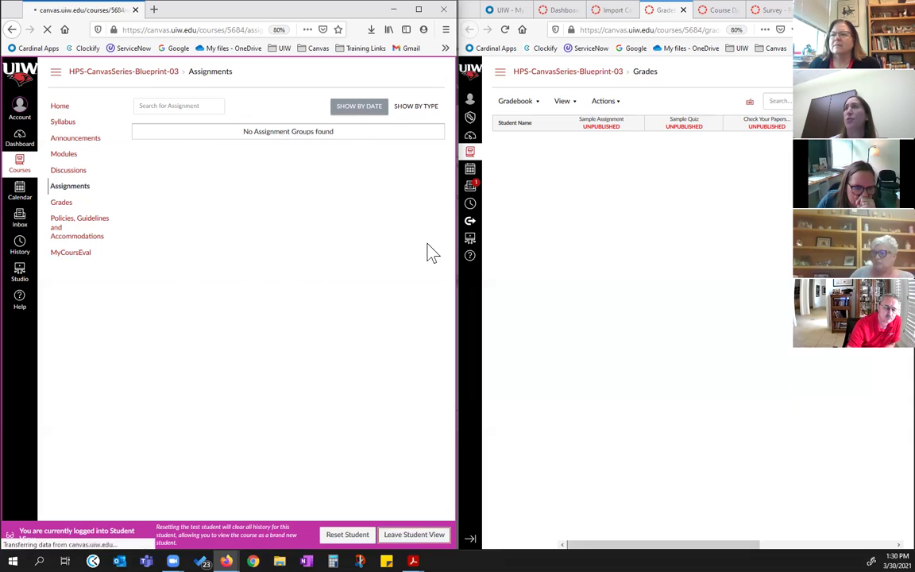
left_click(504, 29)
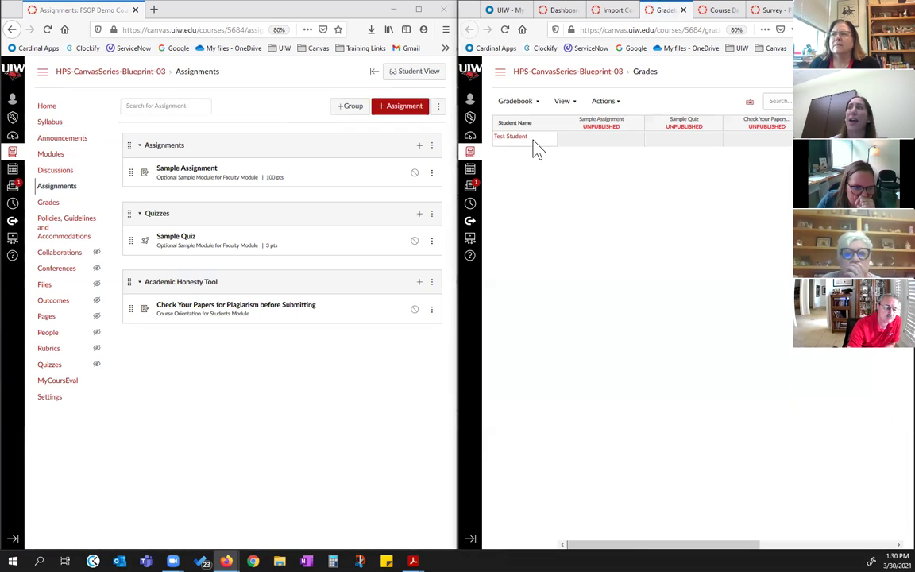